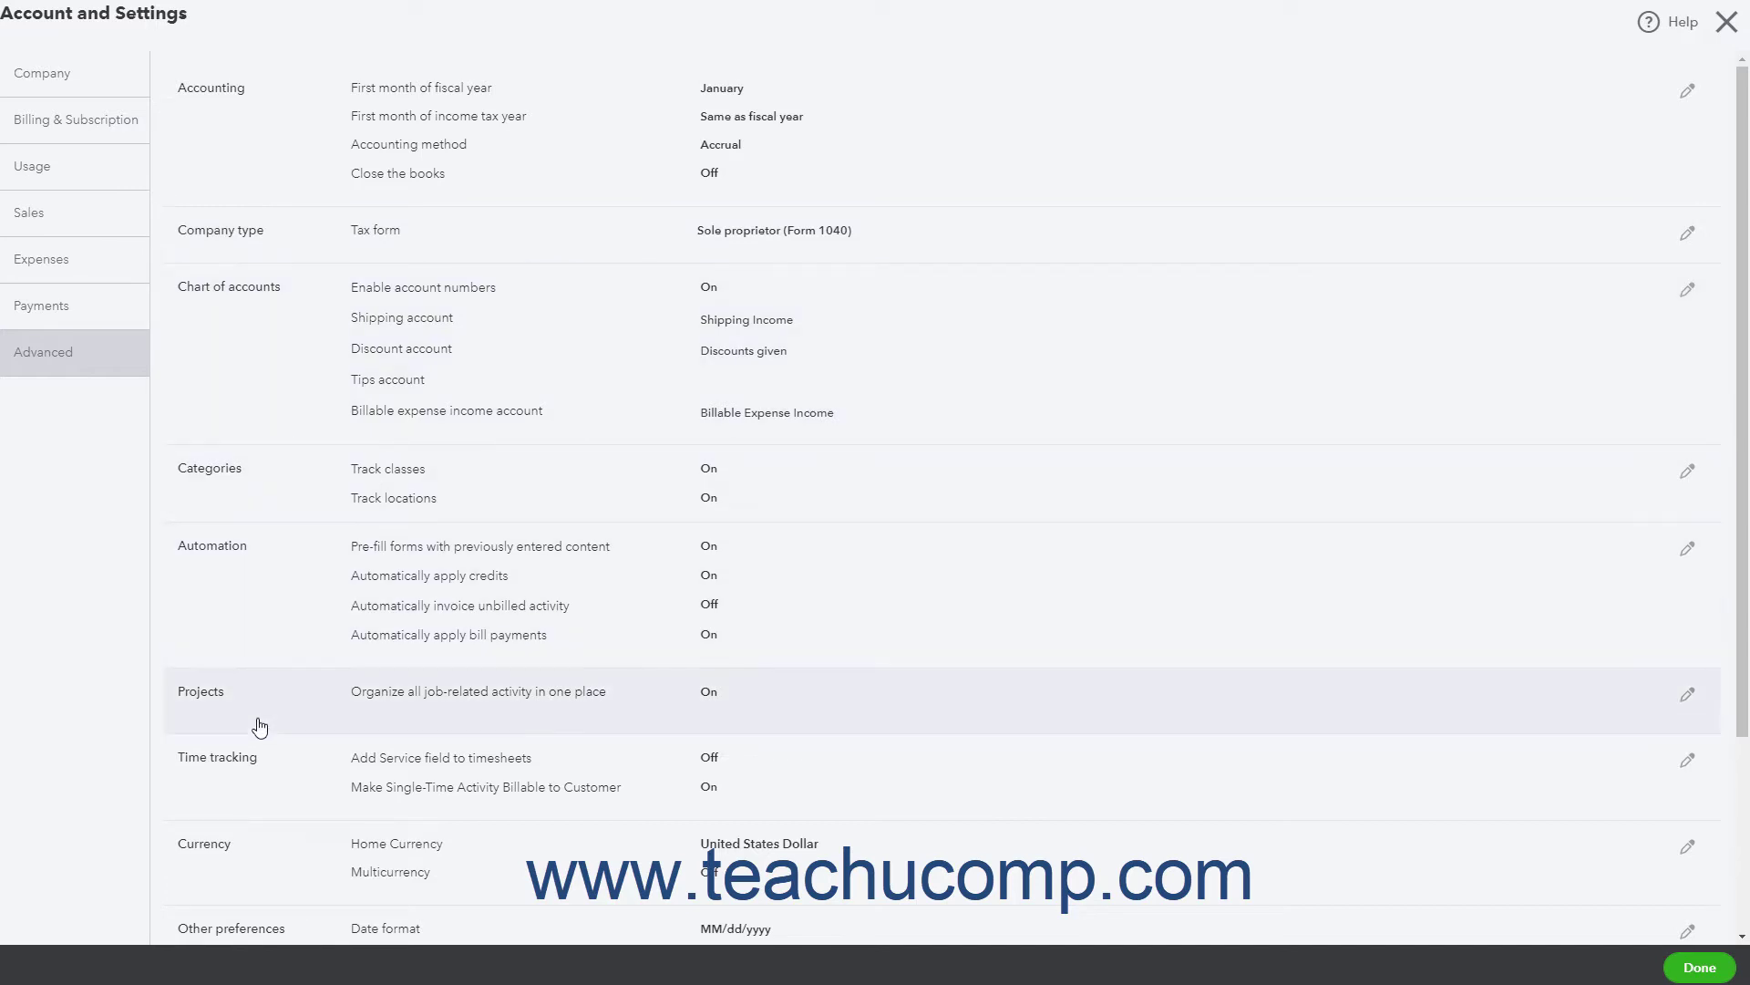
Step: Examine the advanced settings and the Accounting choices for first month of fiscal year, first month of income tax year and accounting method
{"action": "scroll", "coordinate": [249, 766], "scroll_direction": "down", "scroll_amount": 3}
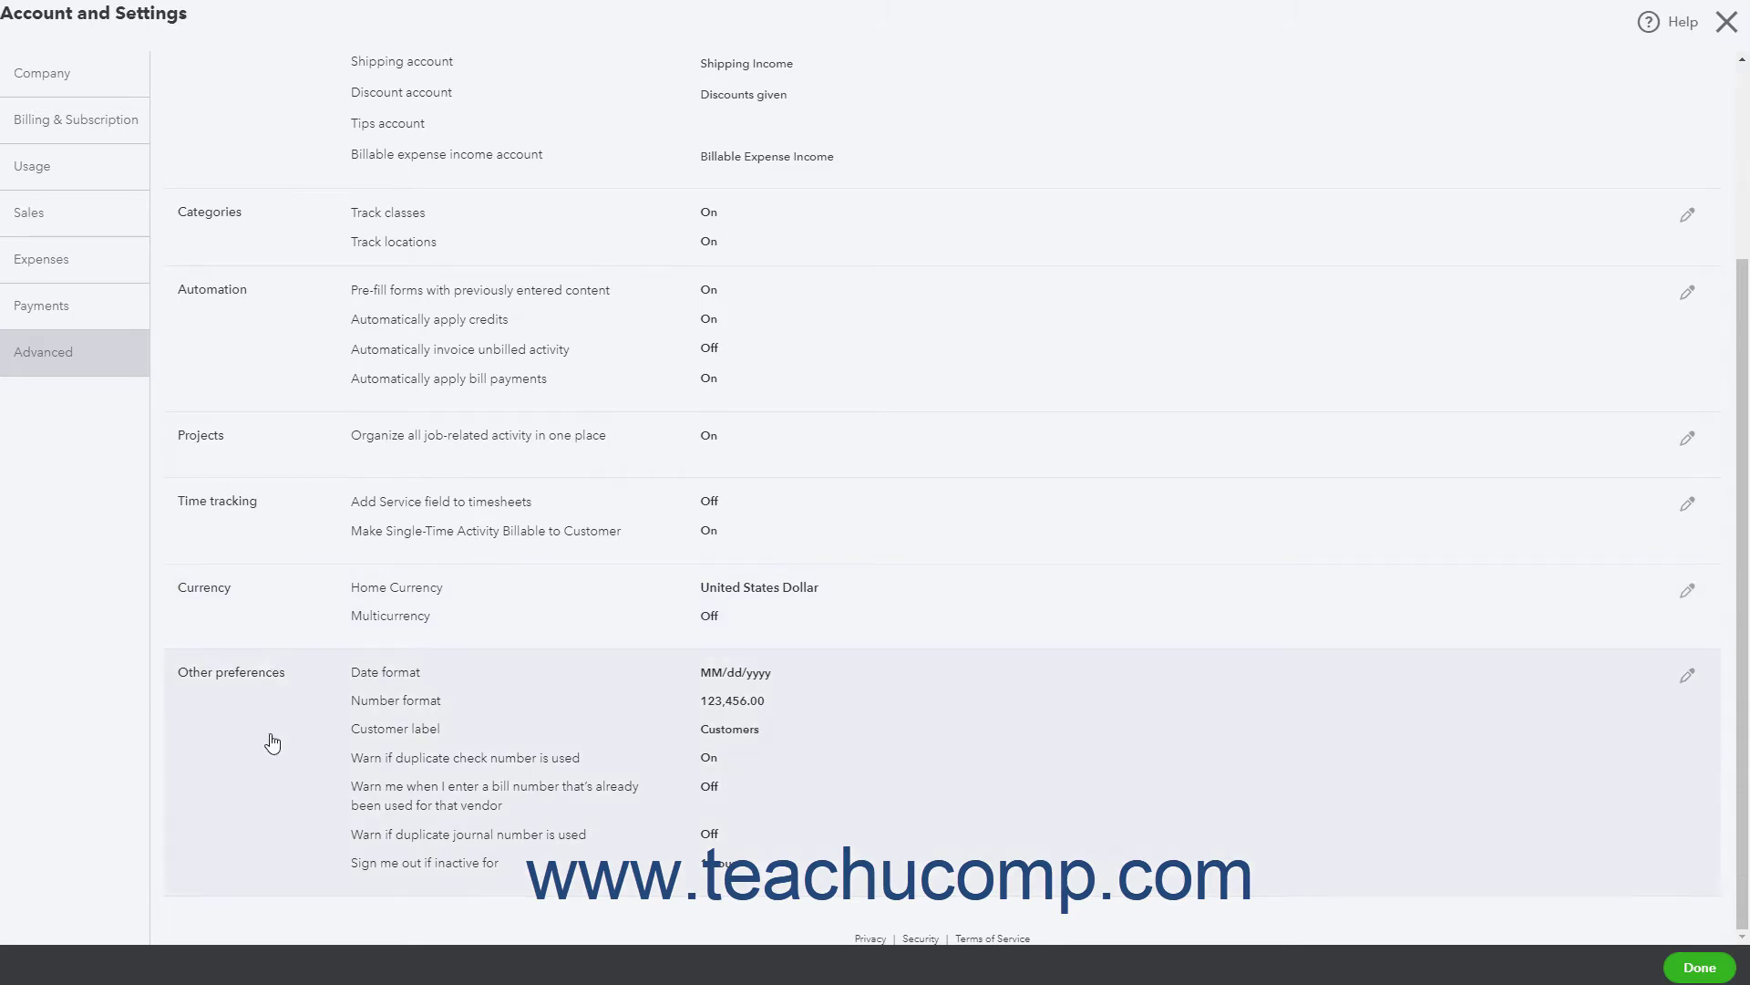
{"action": "scroll", "coordinate": [286, 723], "scroll_direction": "up", "scroll_amount": 3}
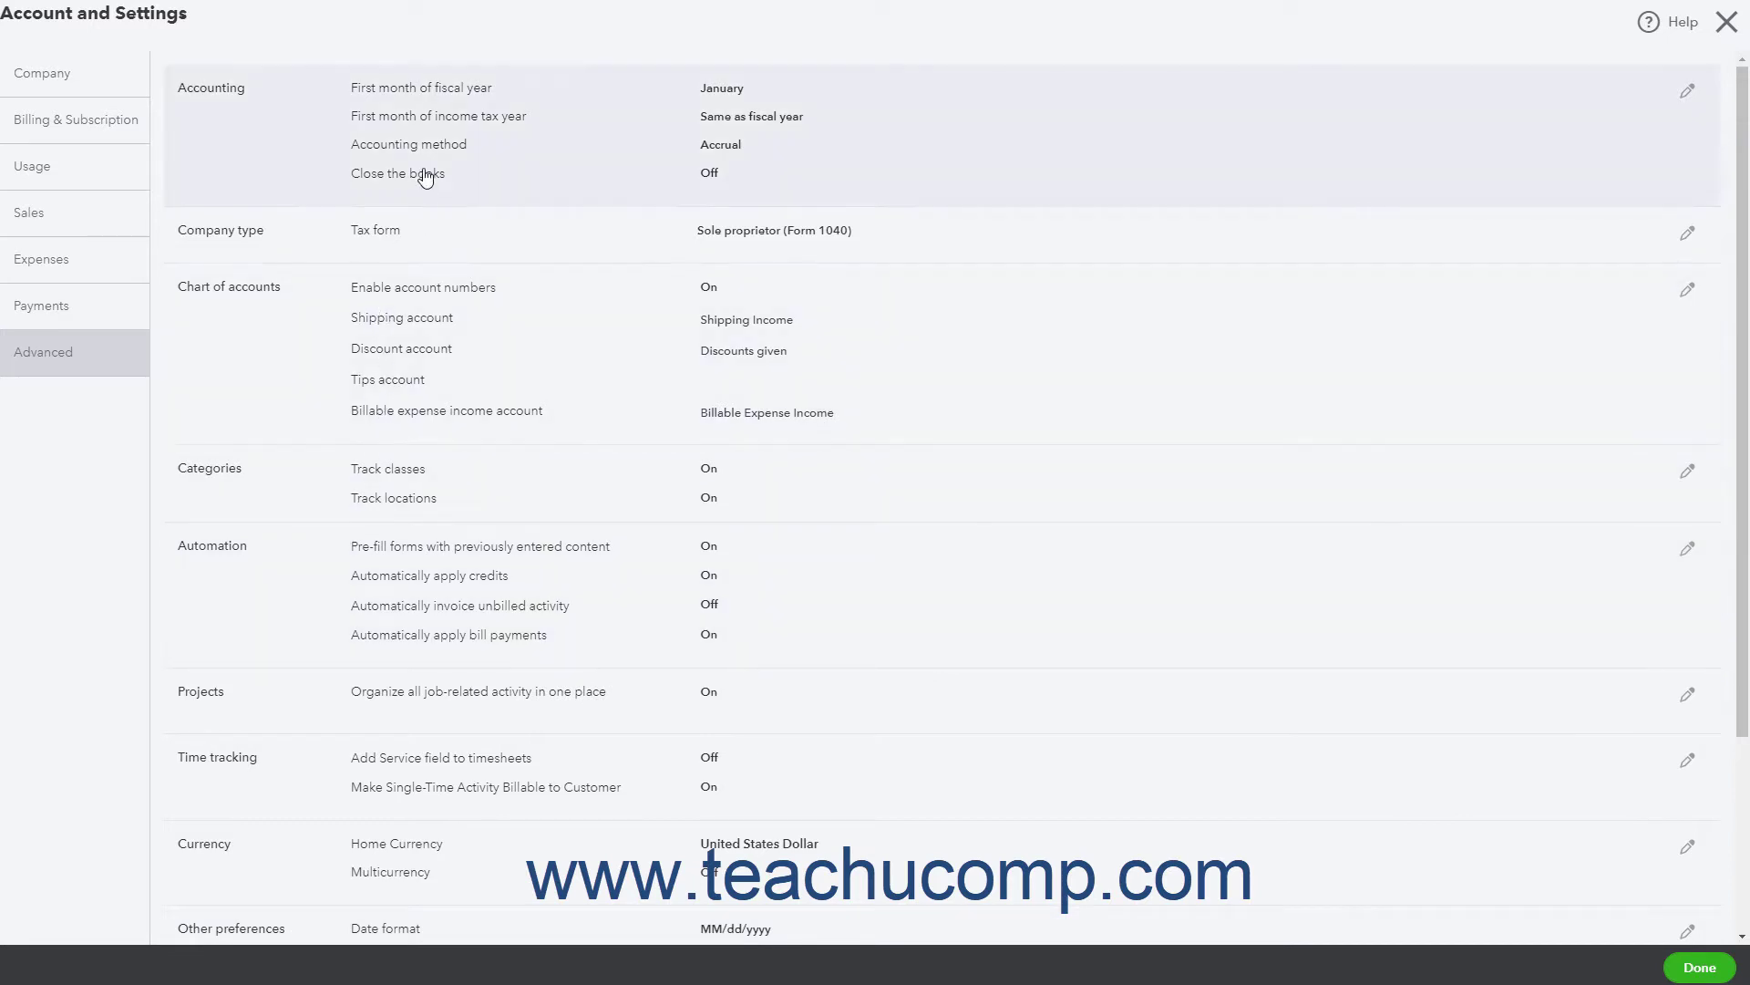
{"action": "left_click", "coordinate": [425, 172]}
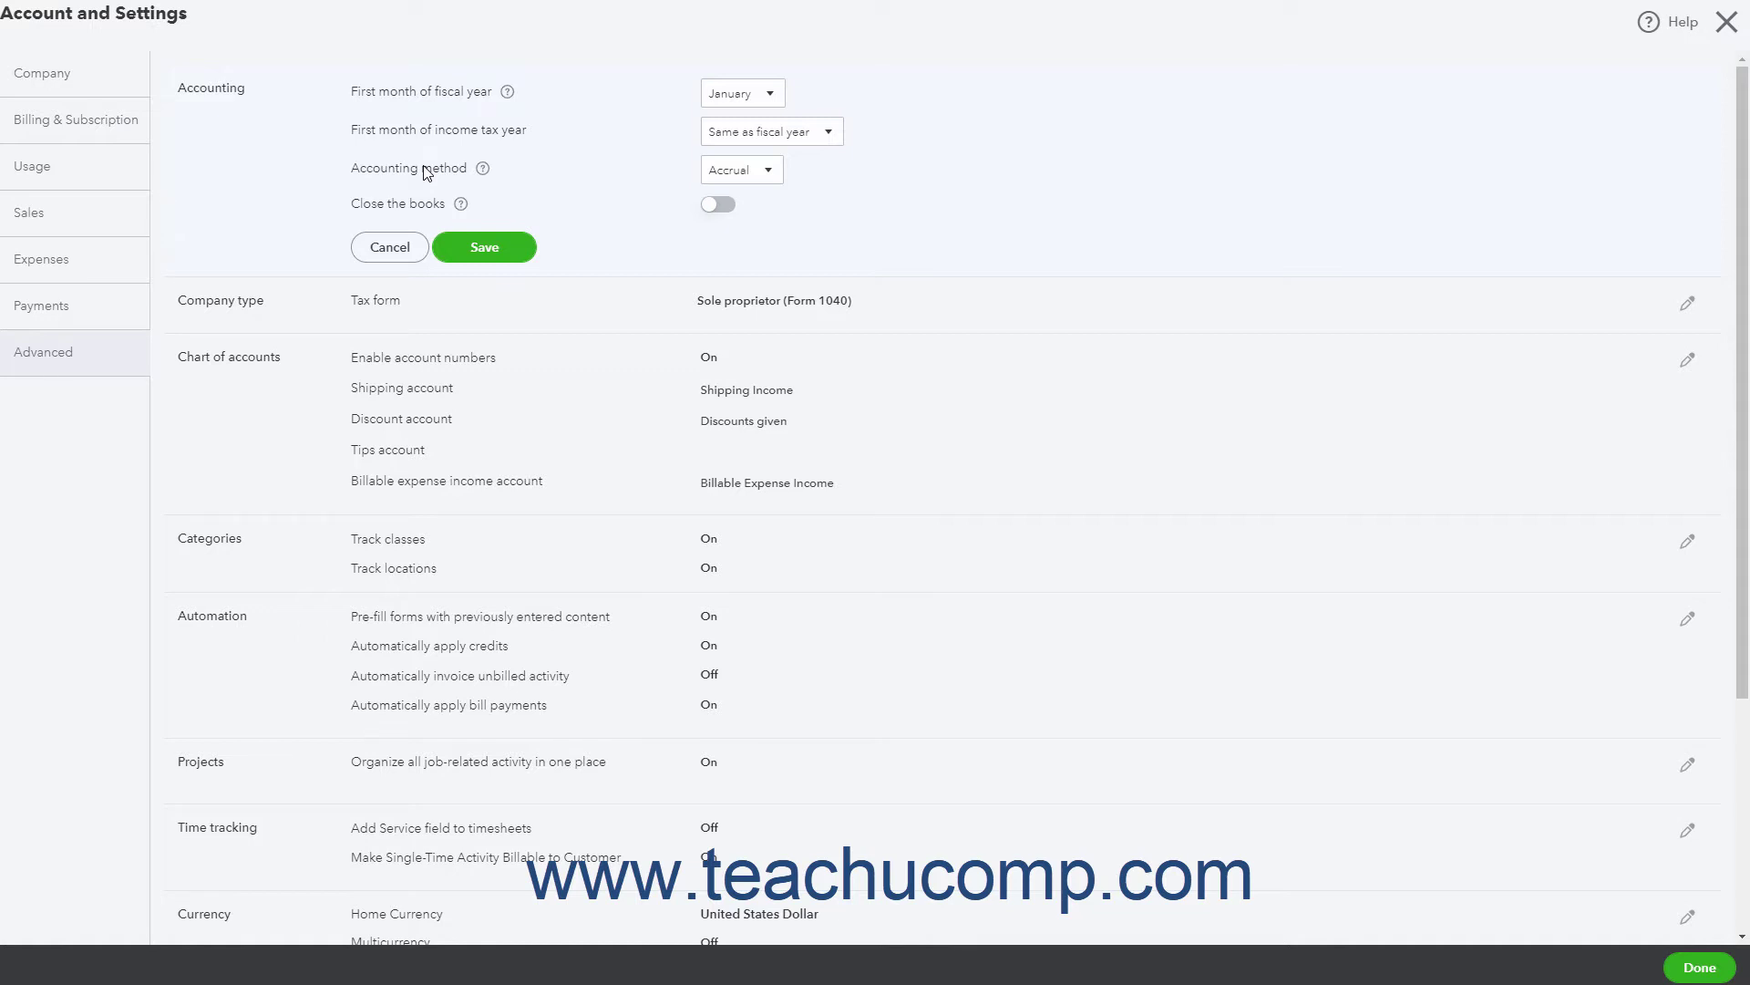
{"action": "left_click", "coordinate": [774, 96]}
{"action": "left_click", "coordinate": [774, 96]}
{"action": "left_click", "coordinate": [825, 136]}
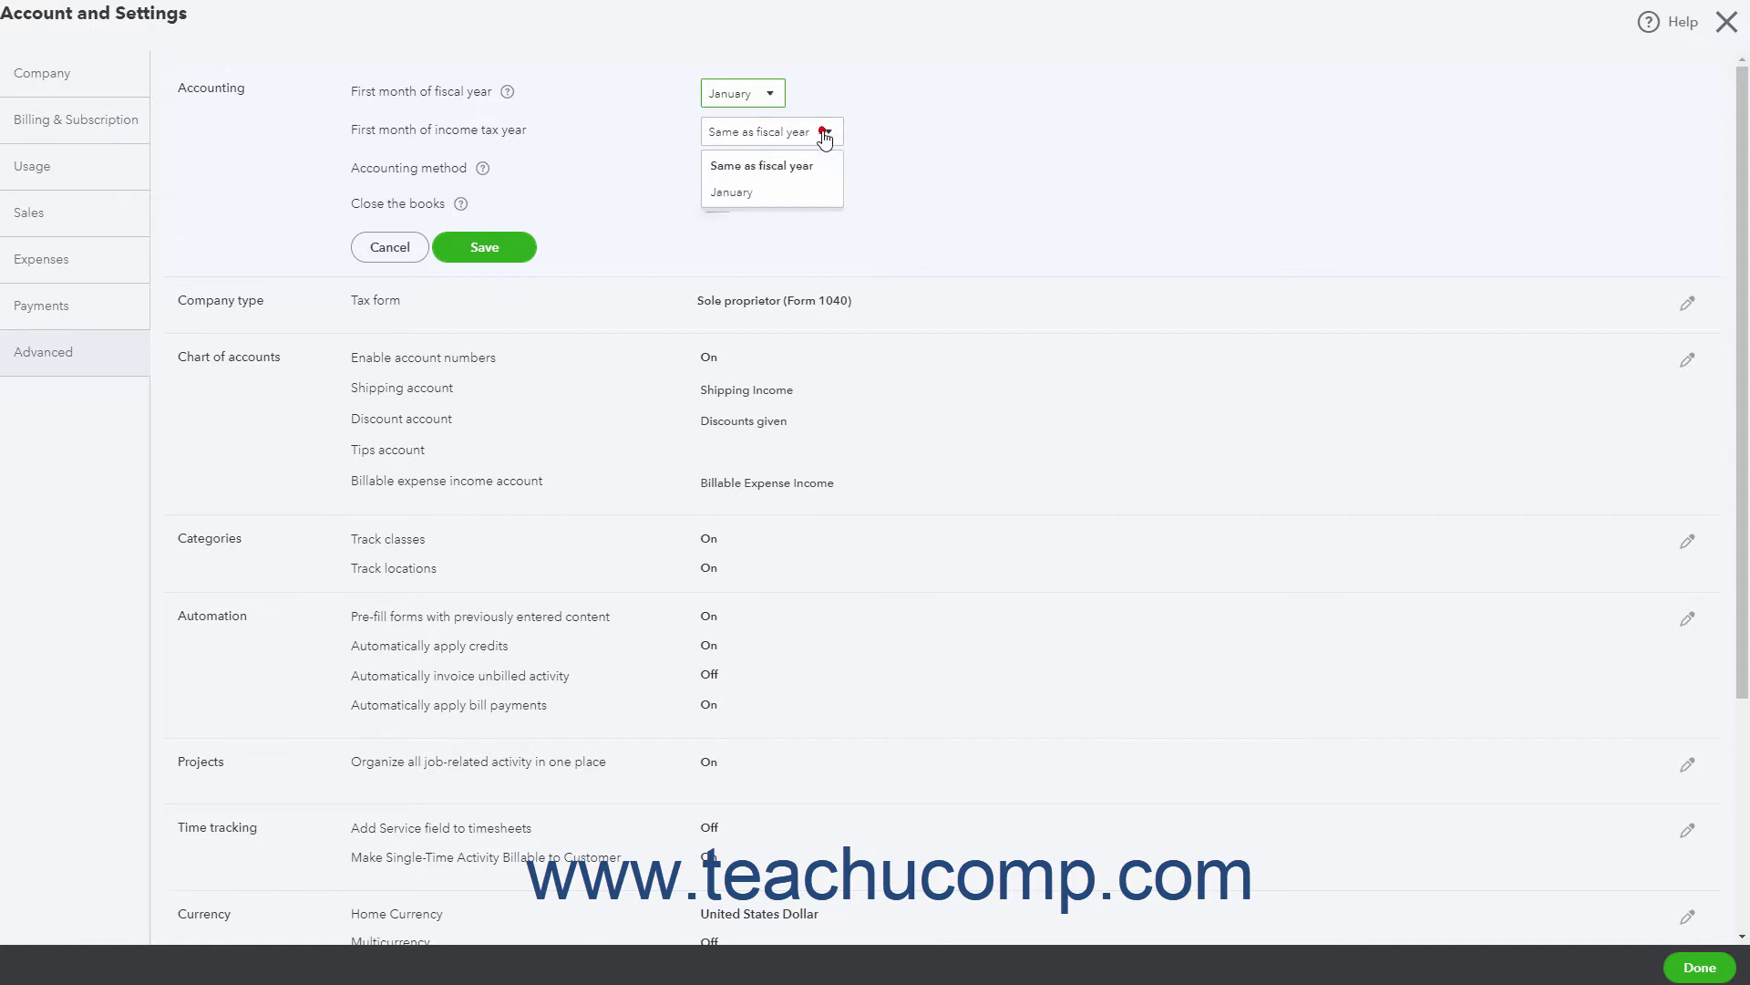
{"action": "left_click", "coordinate": [825, 136]}
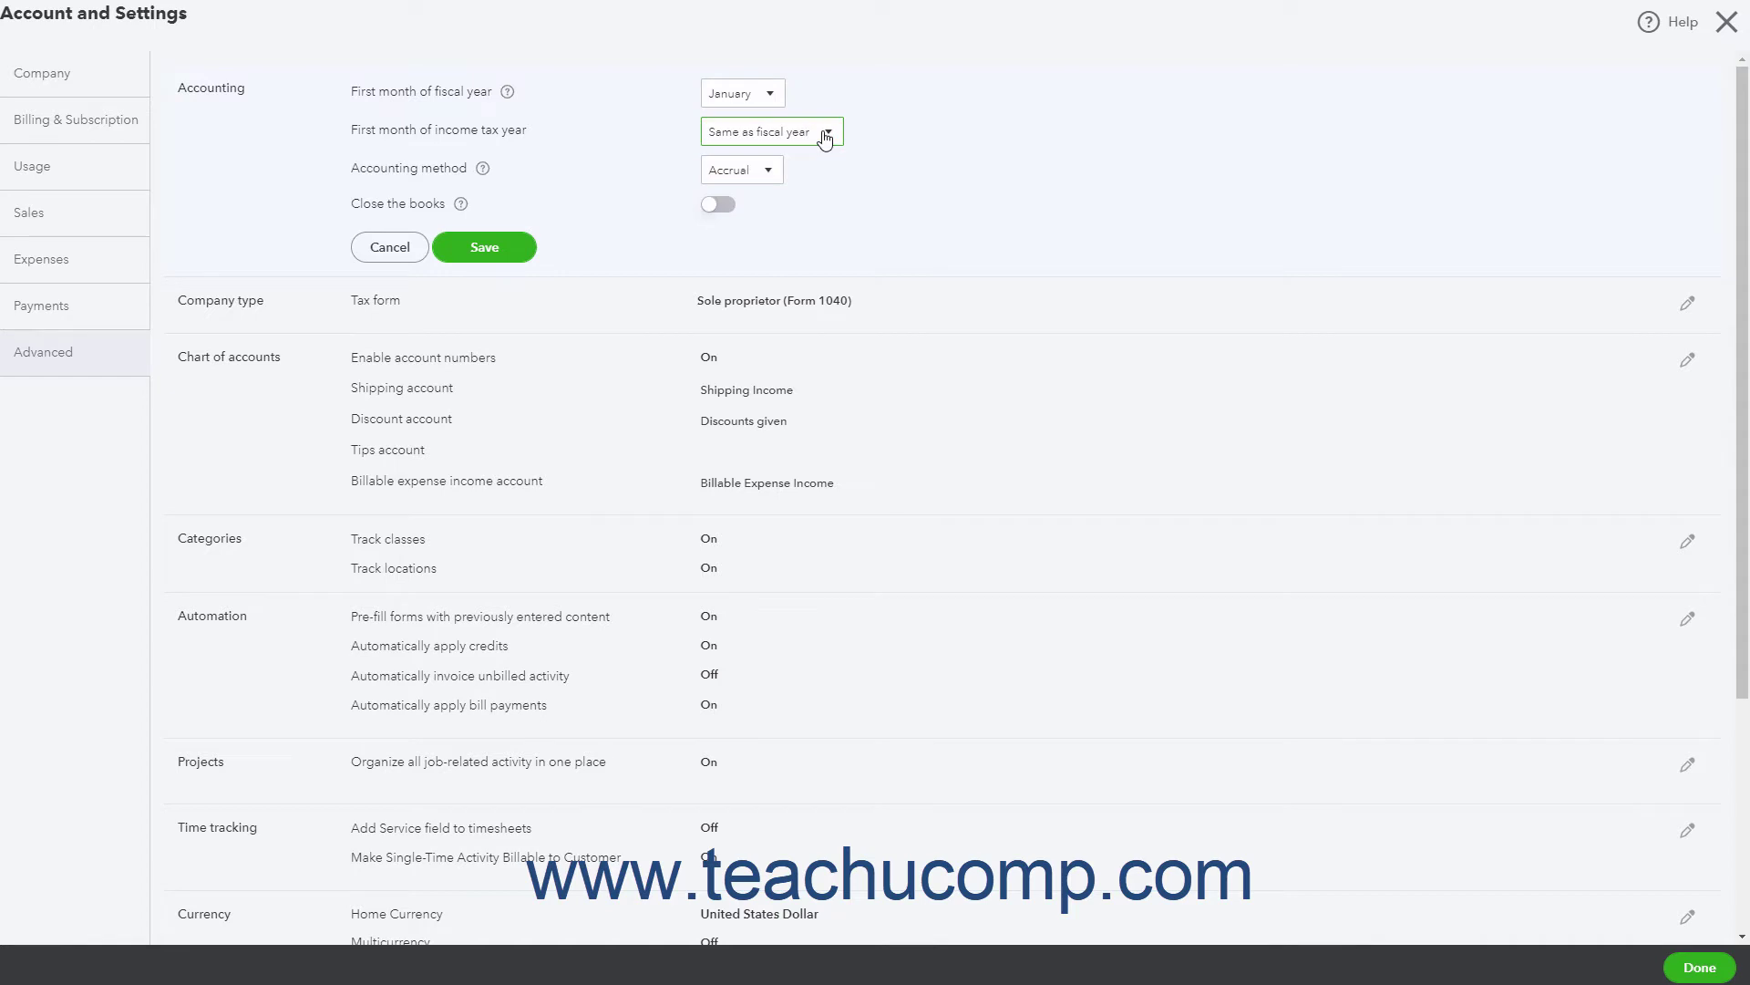
{"action": "left_click", "coordinate": [776, 181]}
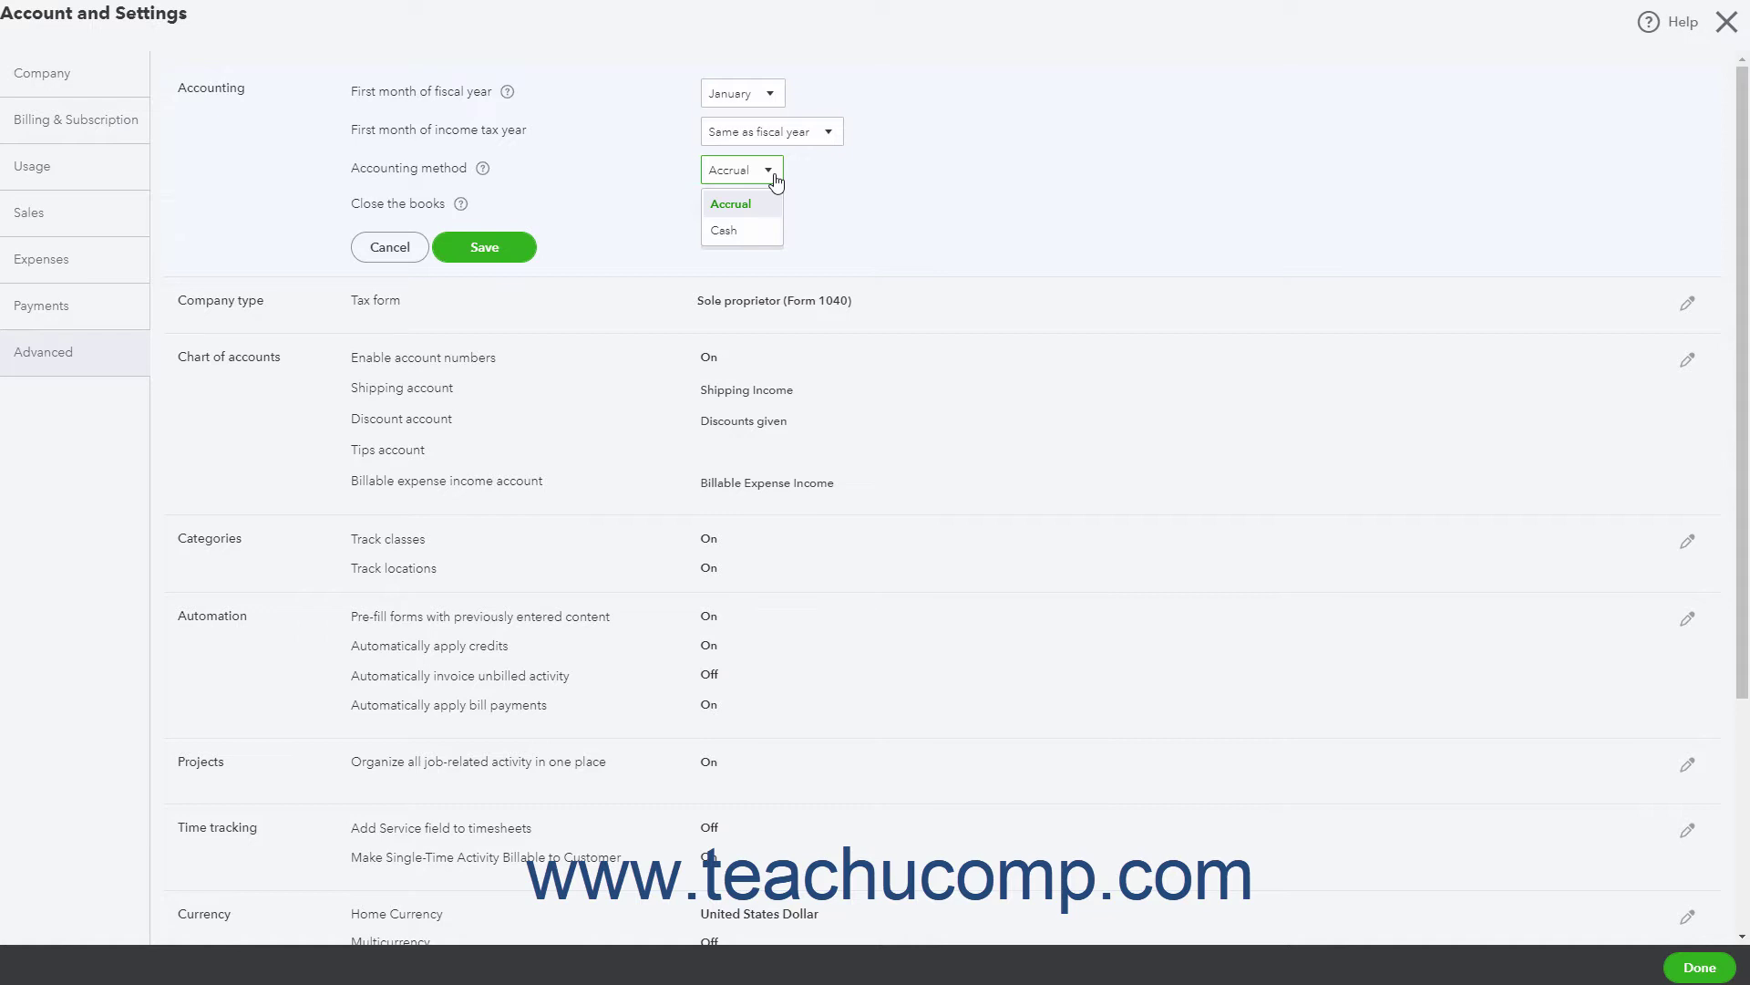
{"action": "left_click", "coordinate": [776, 182]}
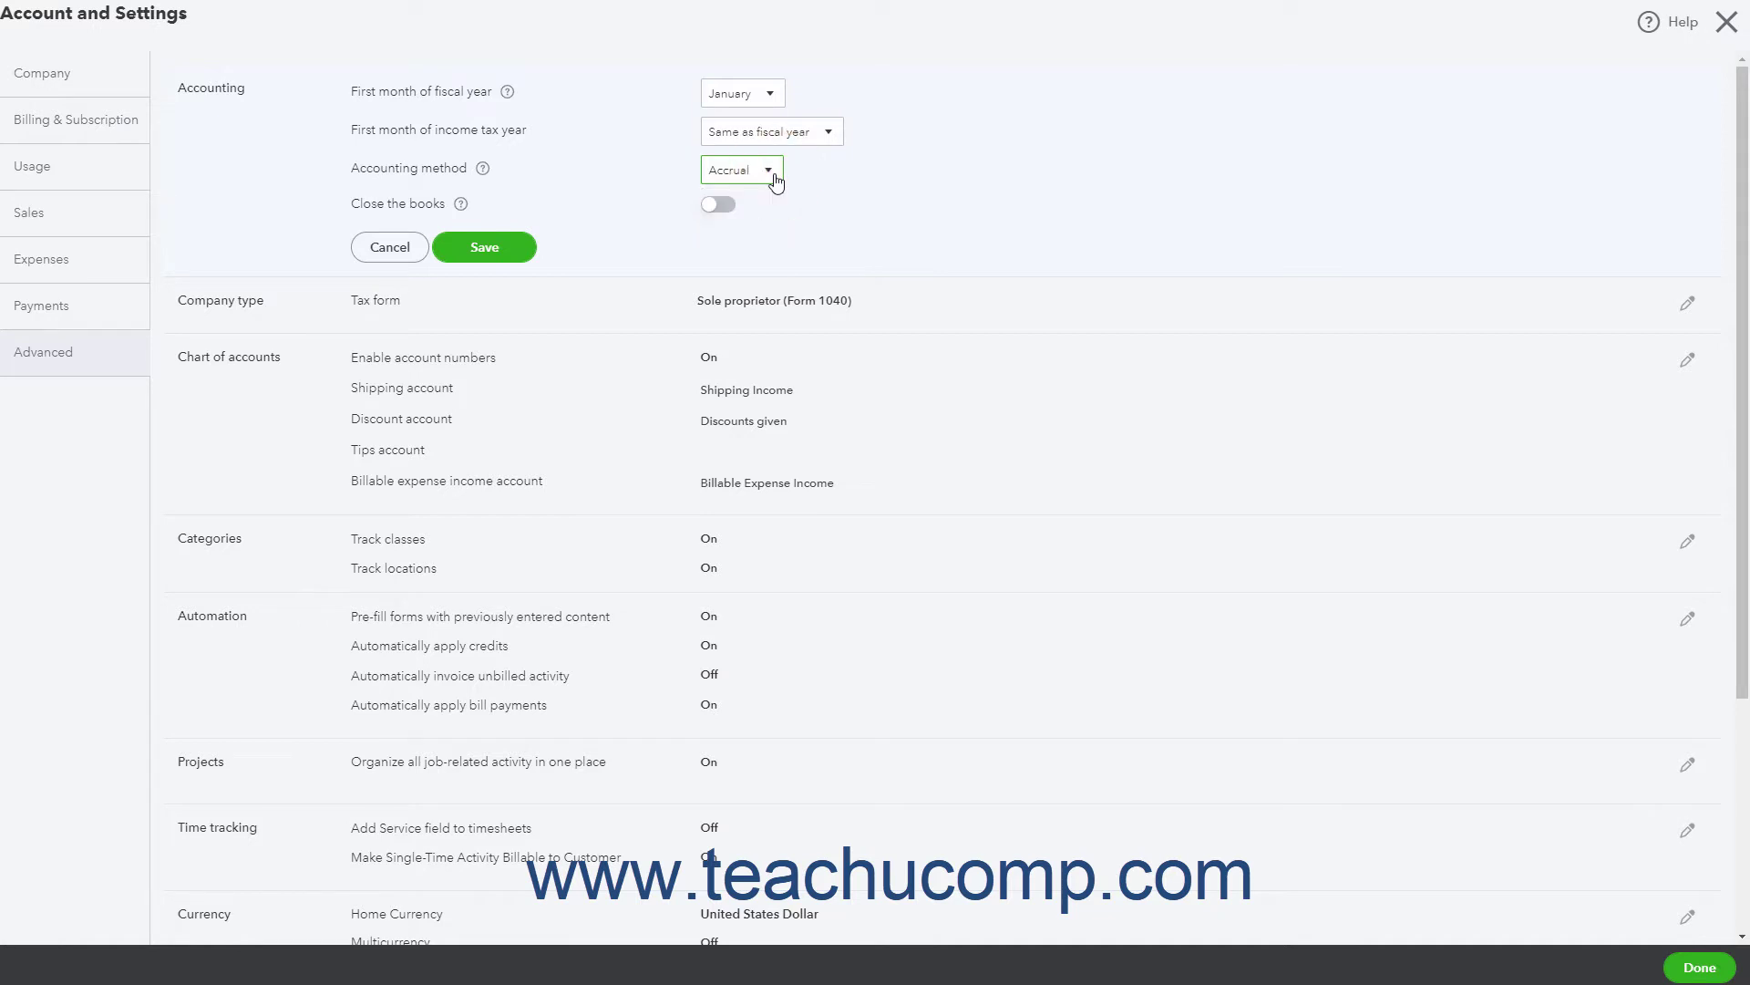
Step: Try turning on Close the books with changes allowed after viewing a warning and entering password, and discard the Accounting edits
{"action": "left_click", "coordinate": [719, 208]}
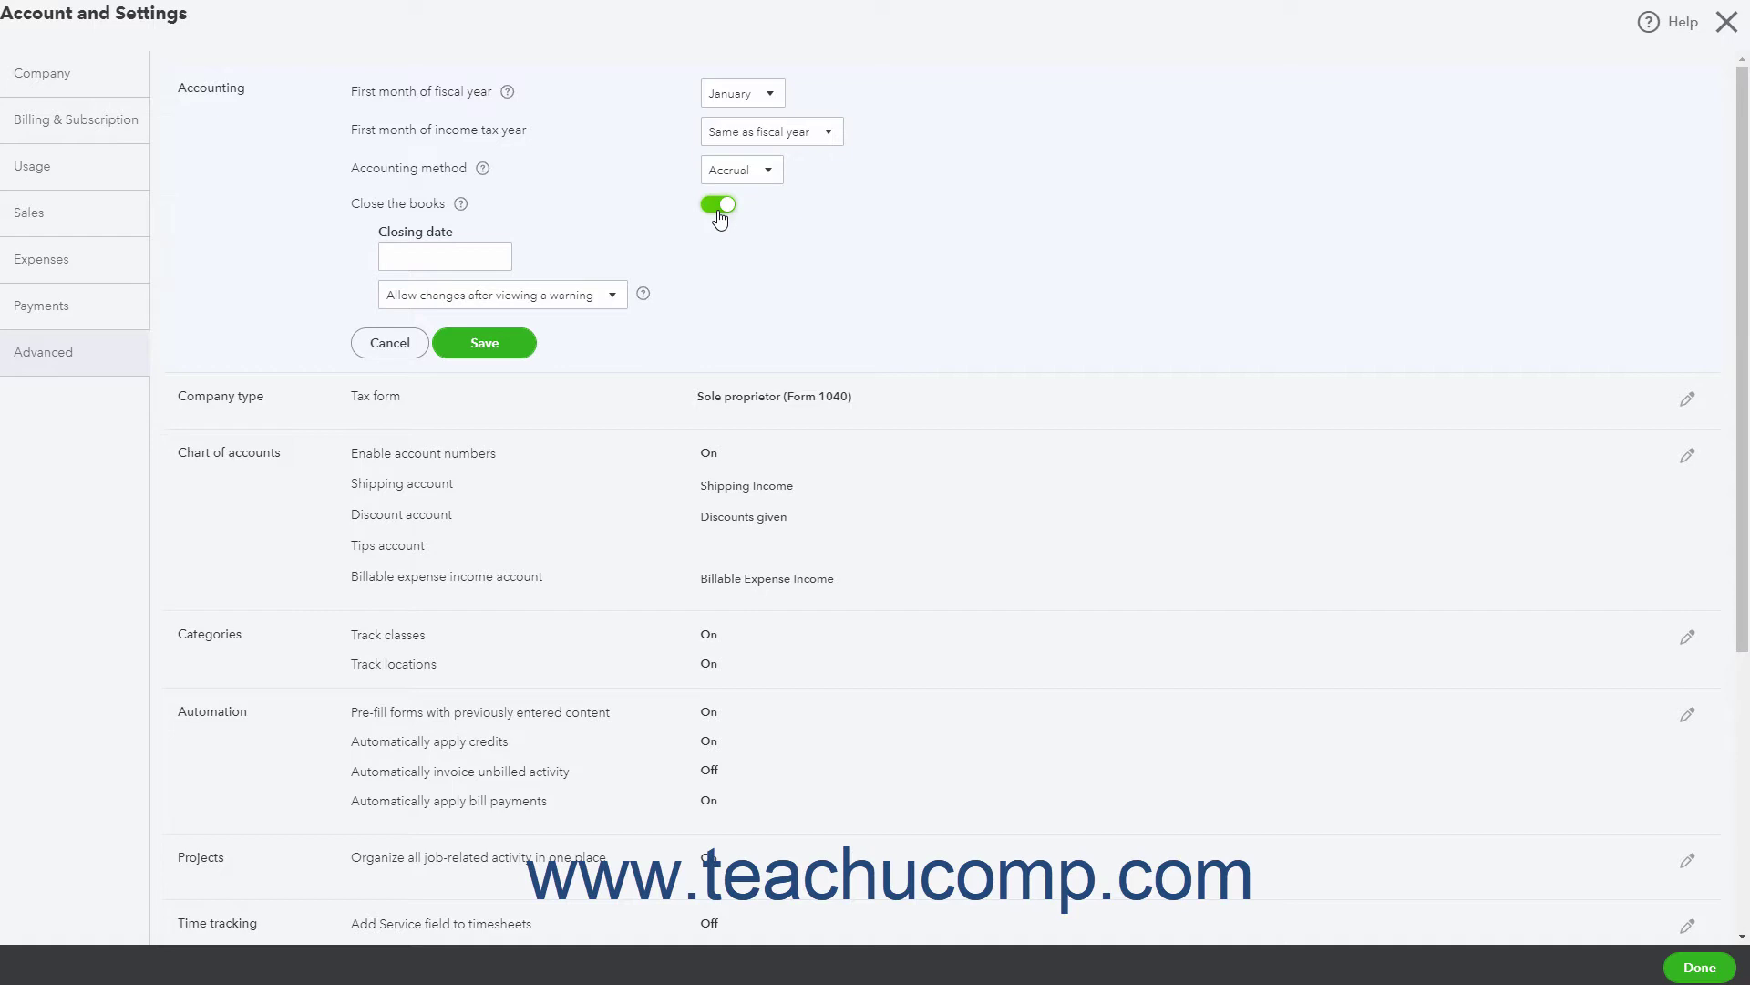
{"action": "left_click", "coordinate": [482, 252]}
{"action": "left_click", "coordinate": [615, 297]}
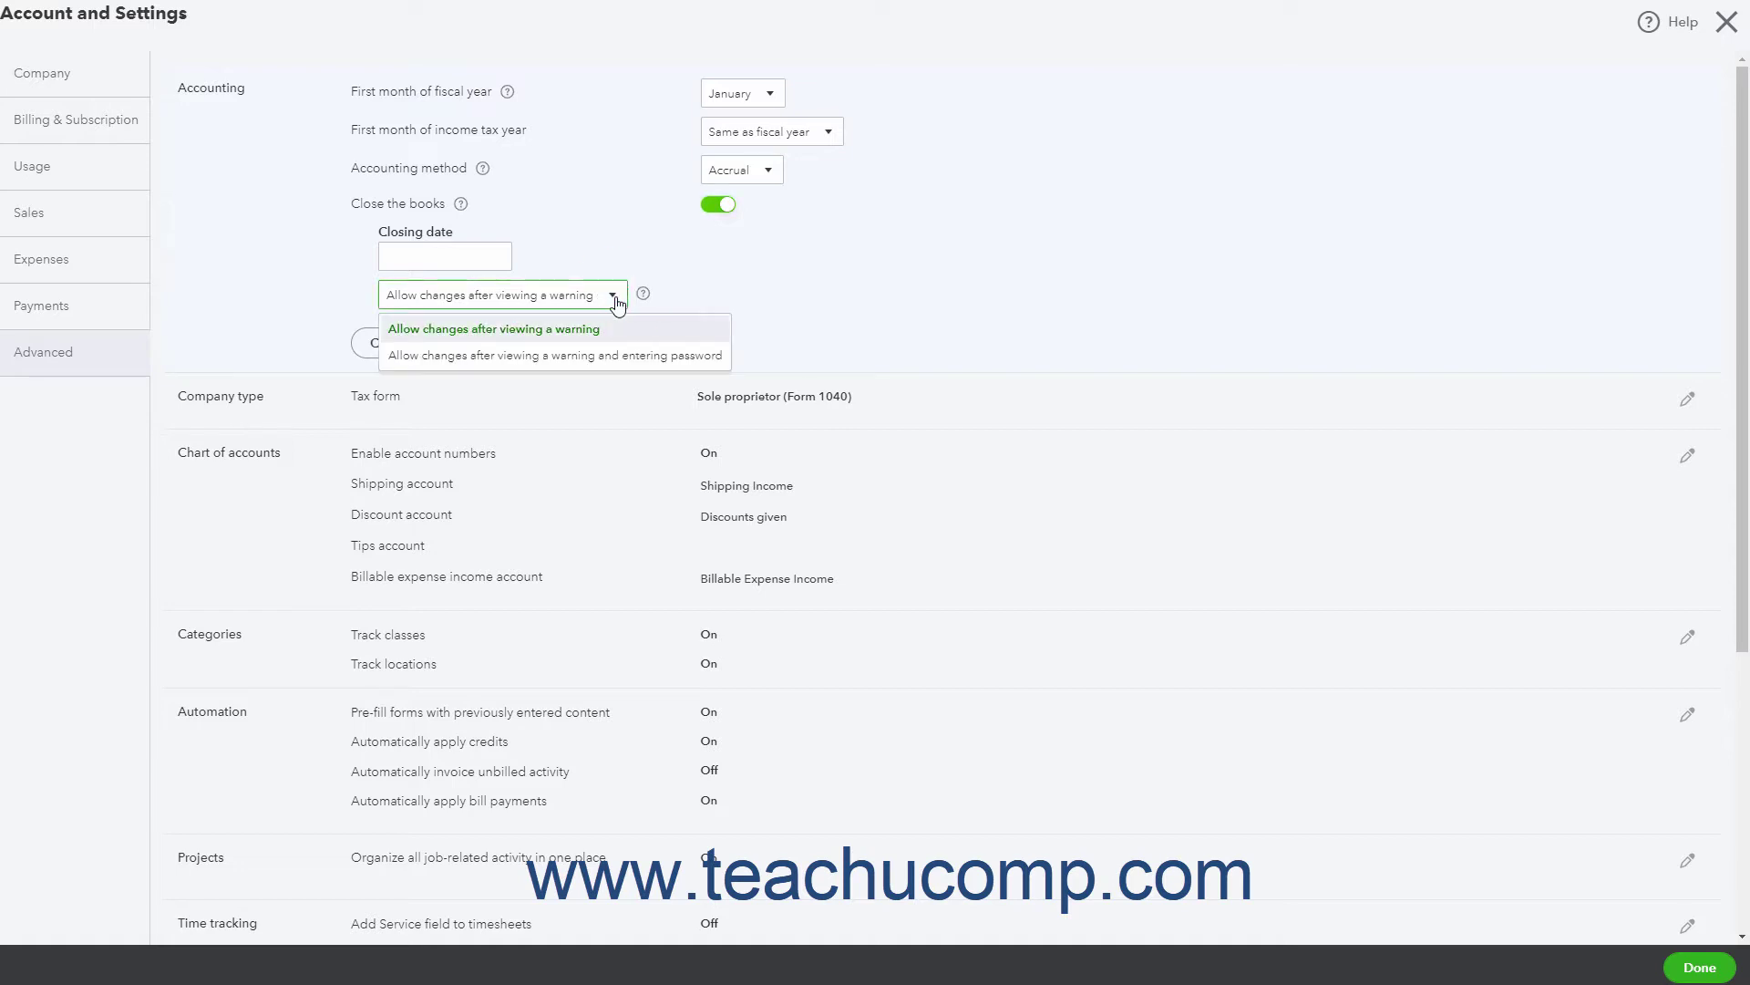
{"action": "left_click", "coordinate": [602, 356]}
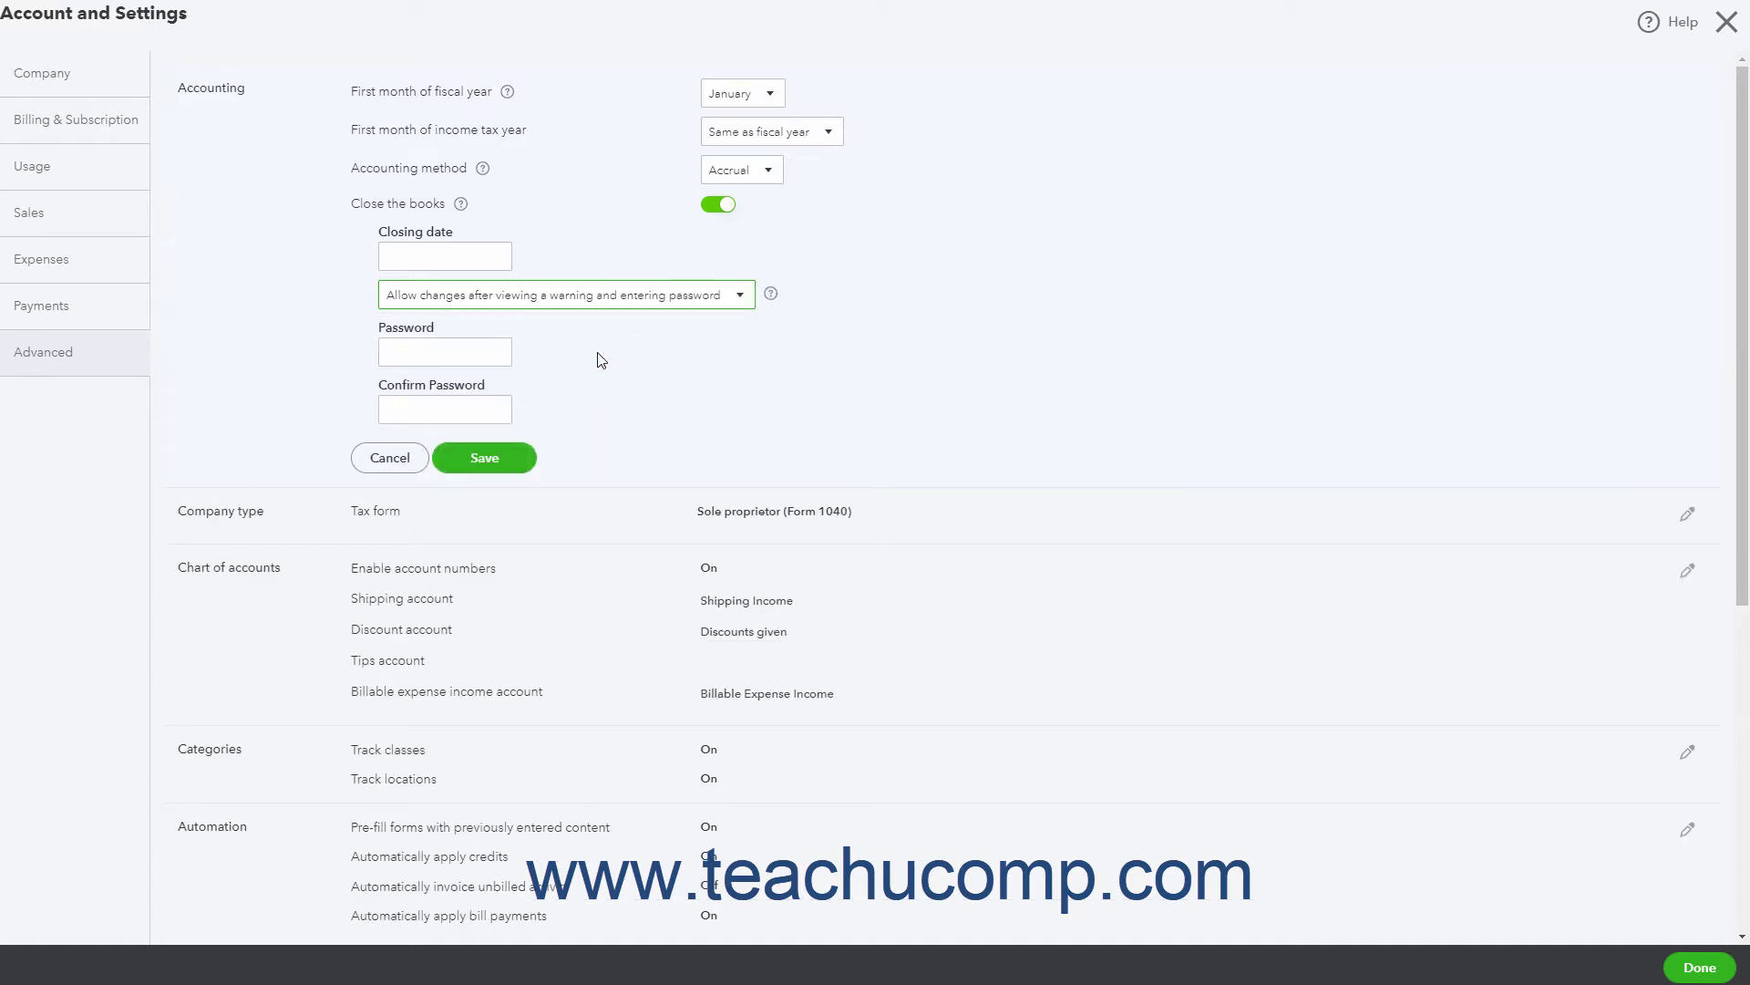
{"action": "left_click", "coordinate": [481, 352]}
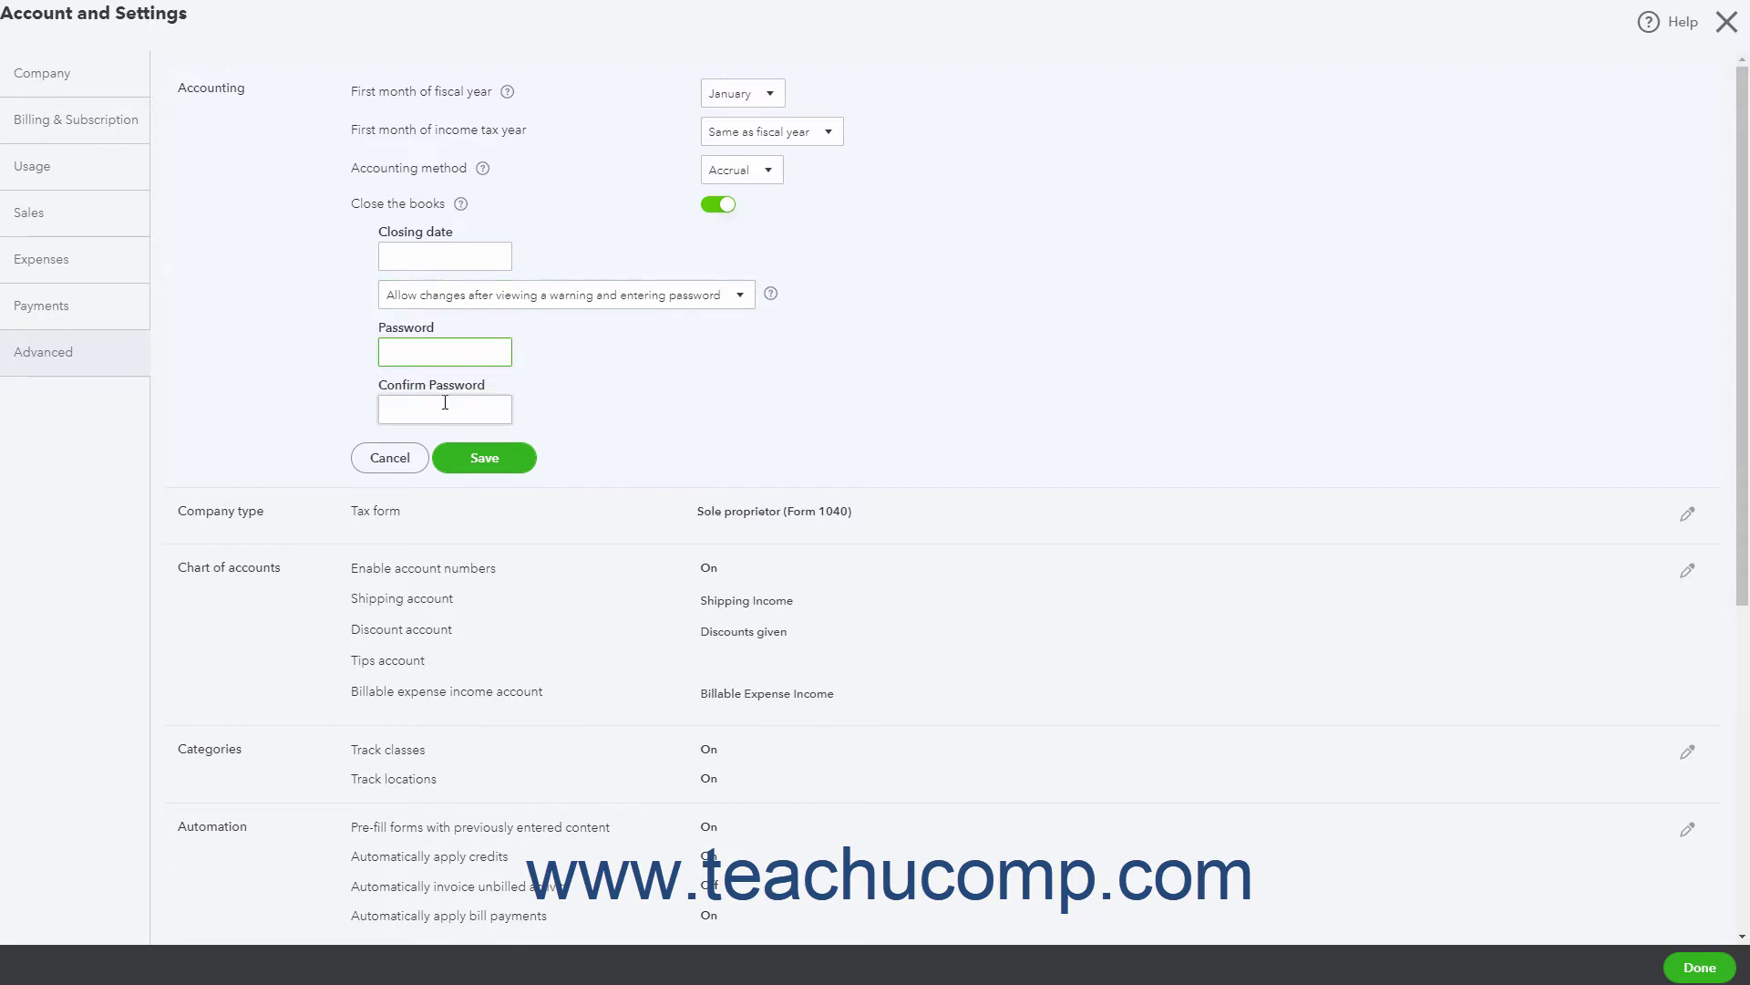
{"action": "left_click", "coordinate": [444, 404]}
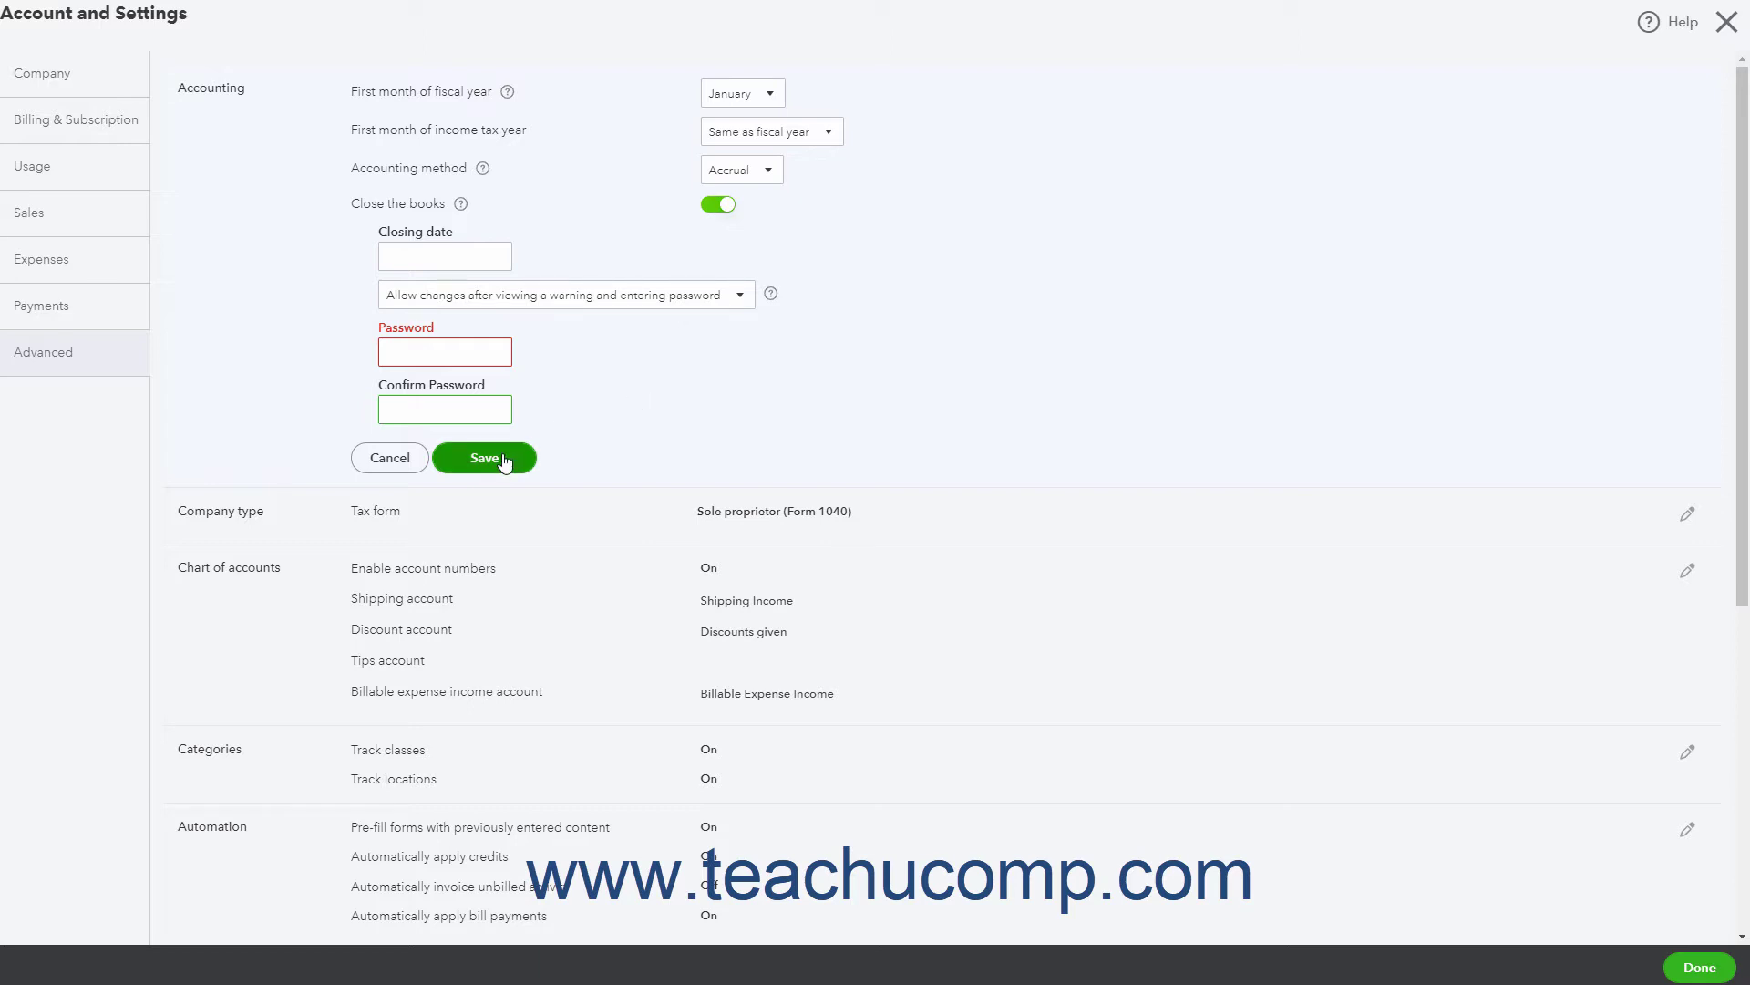
{"action": "left_click", "coordinate": [408, 459]}
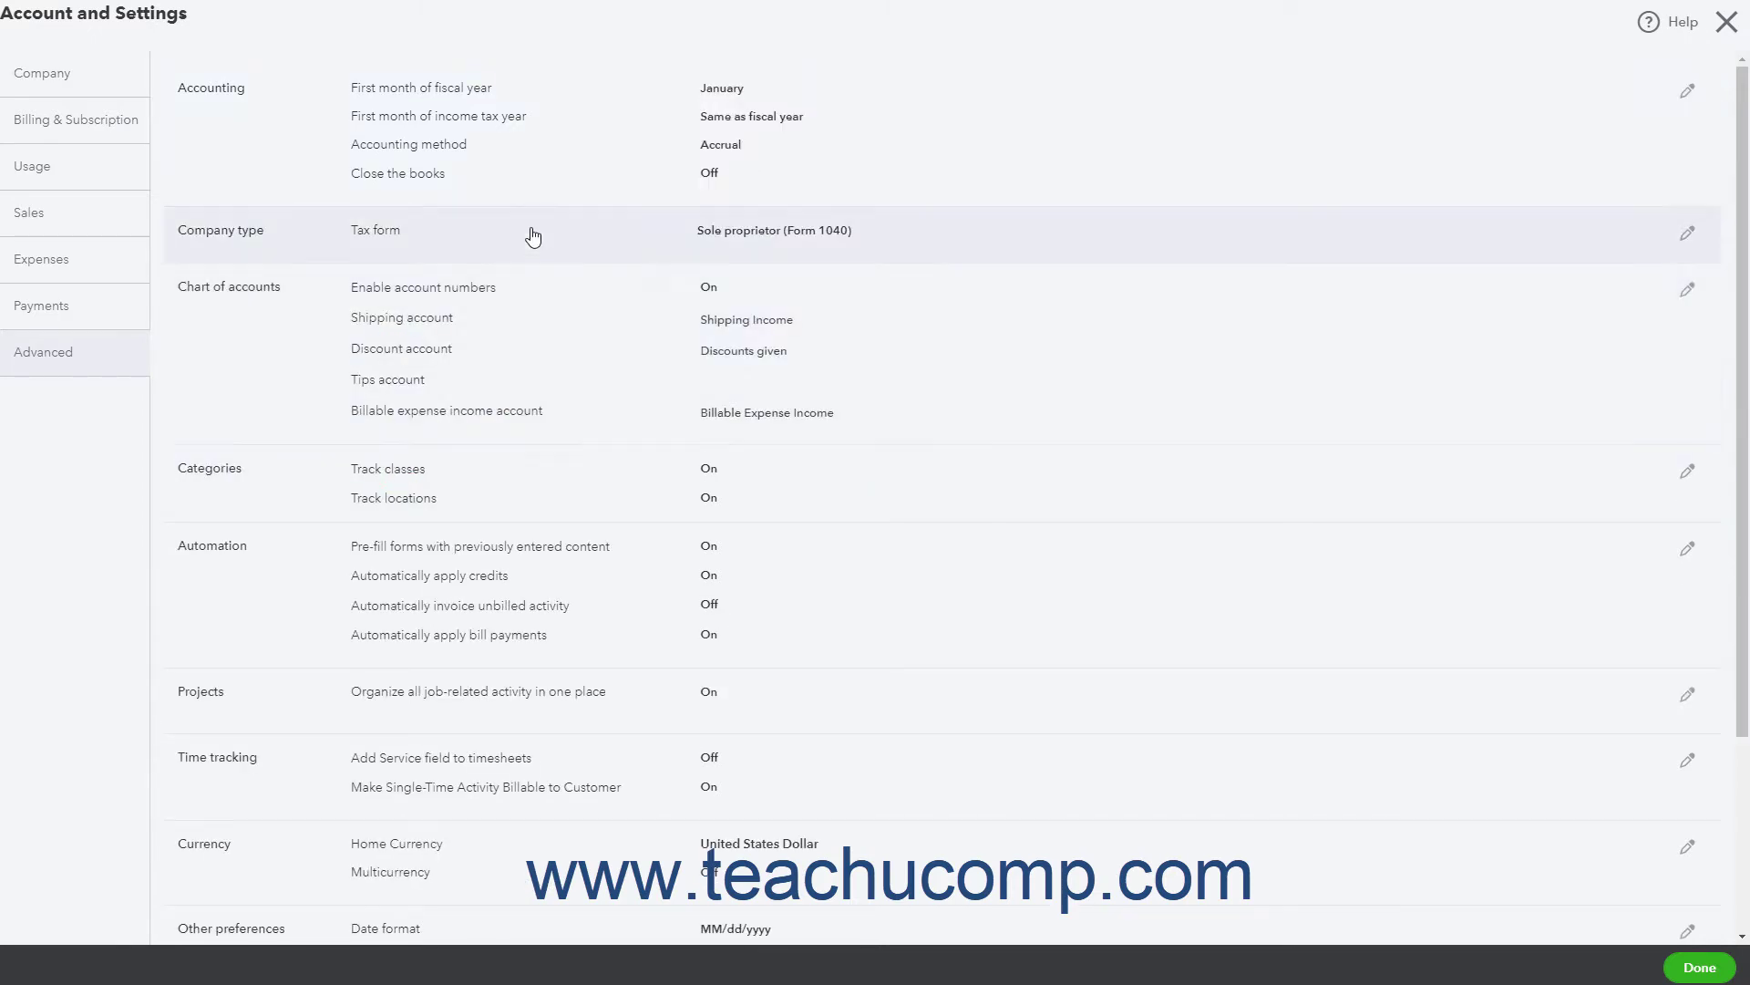
Step: Examine the available tax forms for the company type and leave the section without saving
{"action": "left_click", "coordinate": [532, 236]}
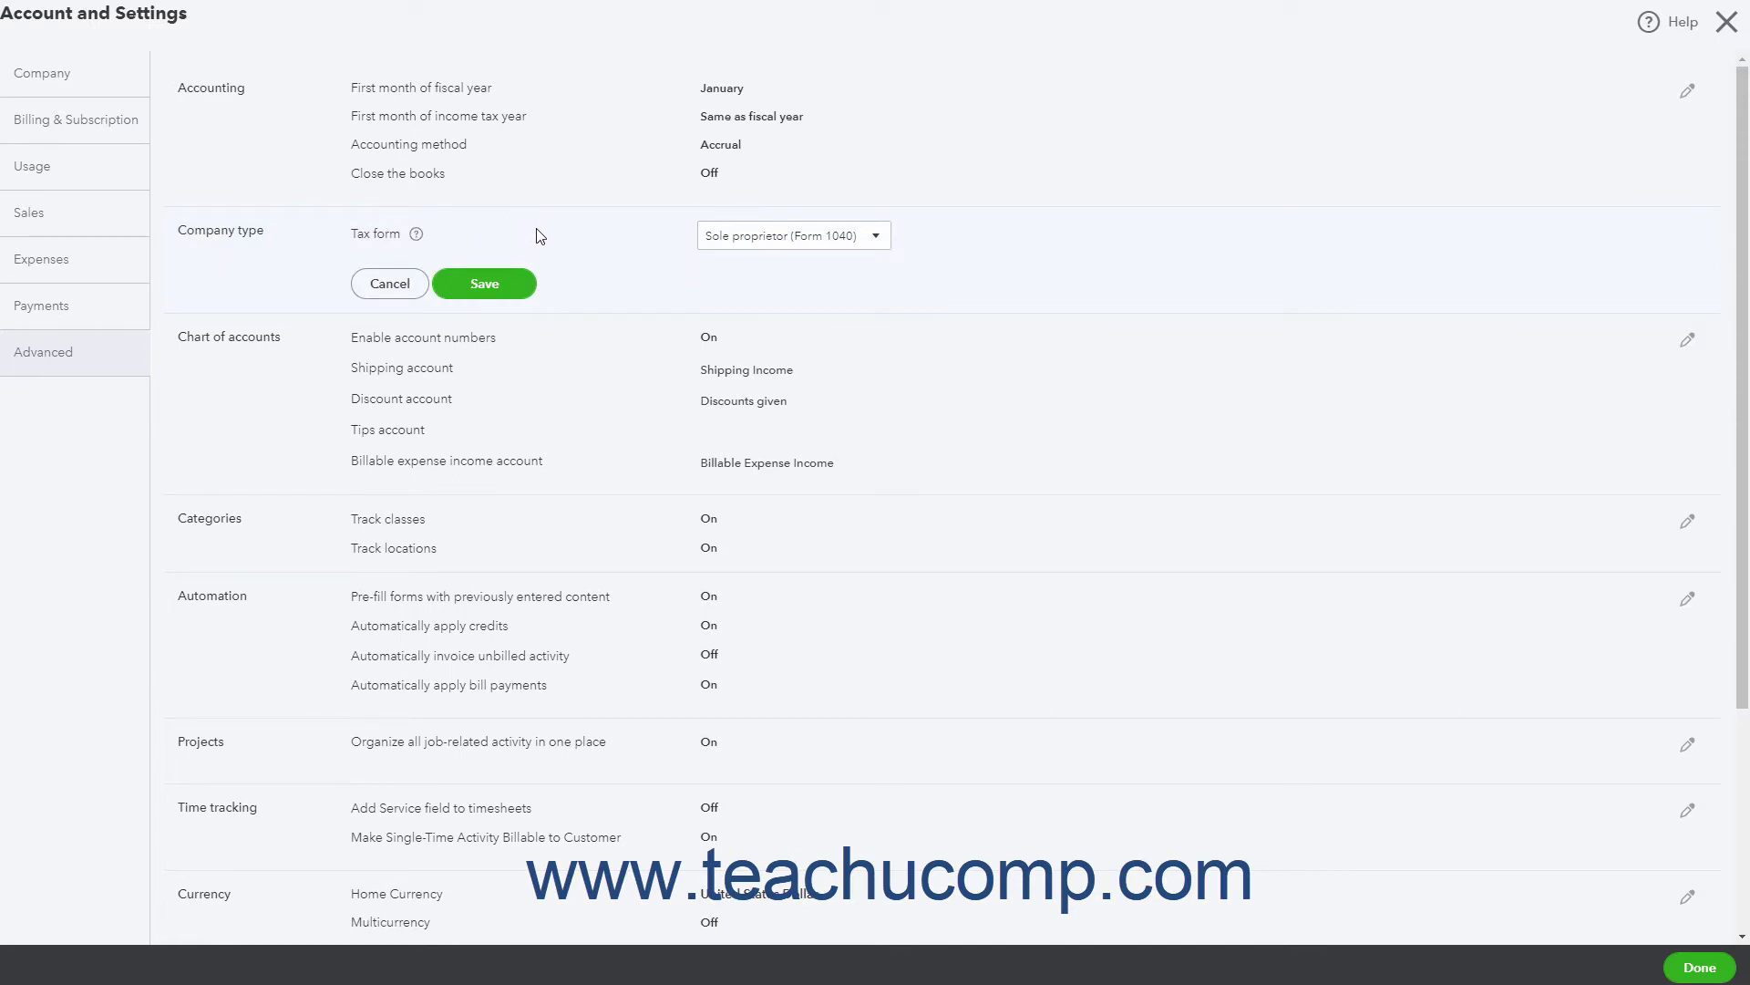
{"action": "left_click", "coordinate": [875, 241]}
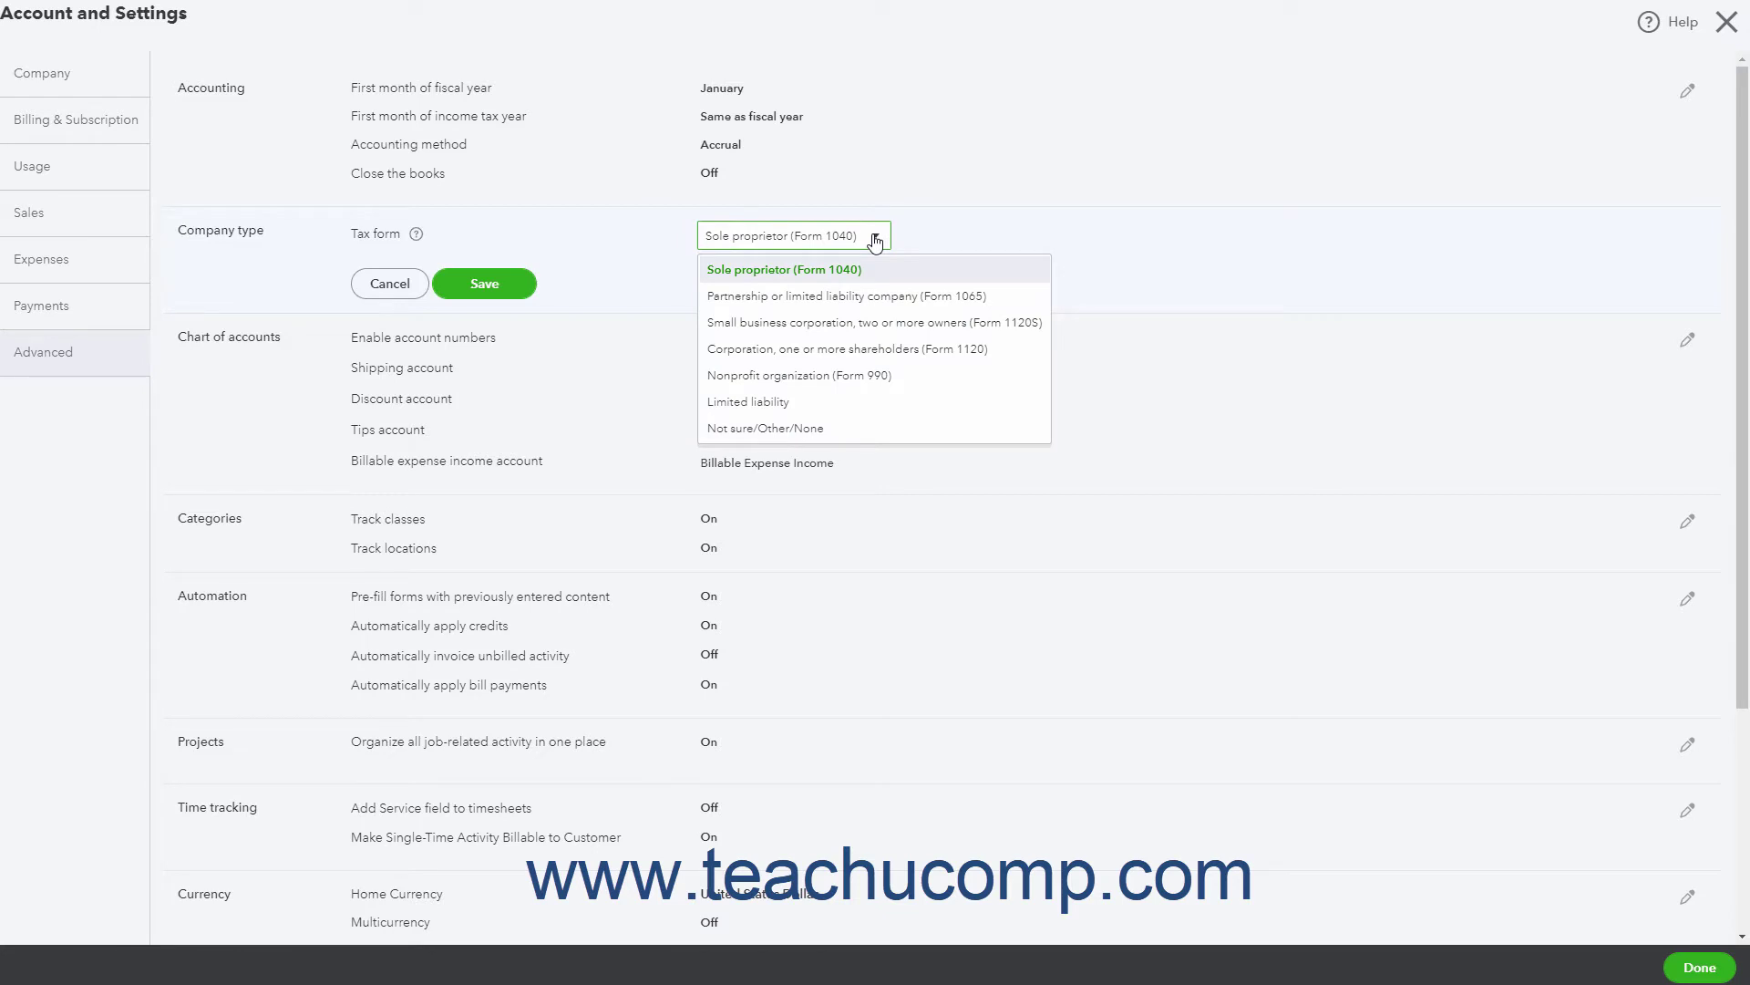
{"action": "left_click", "coordinate": [876, 241]}
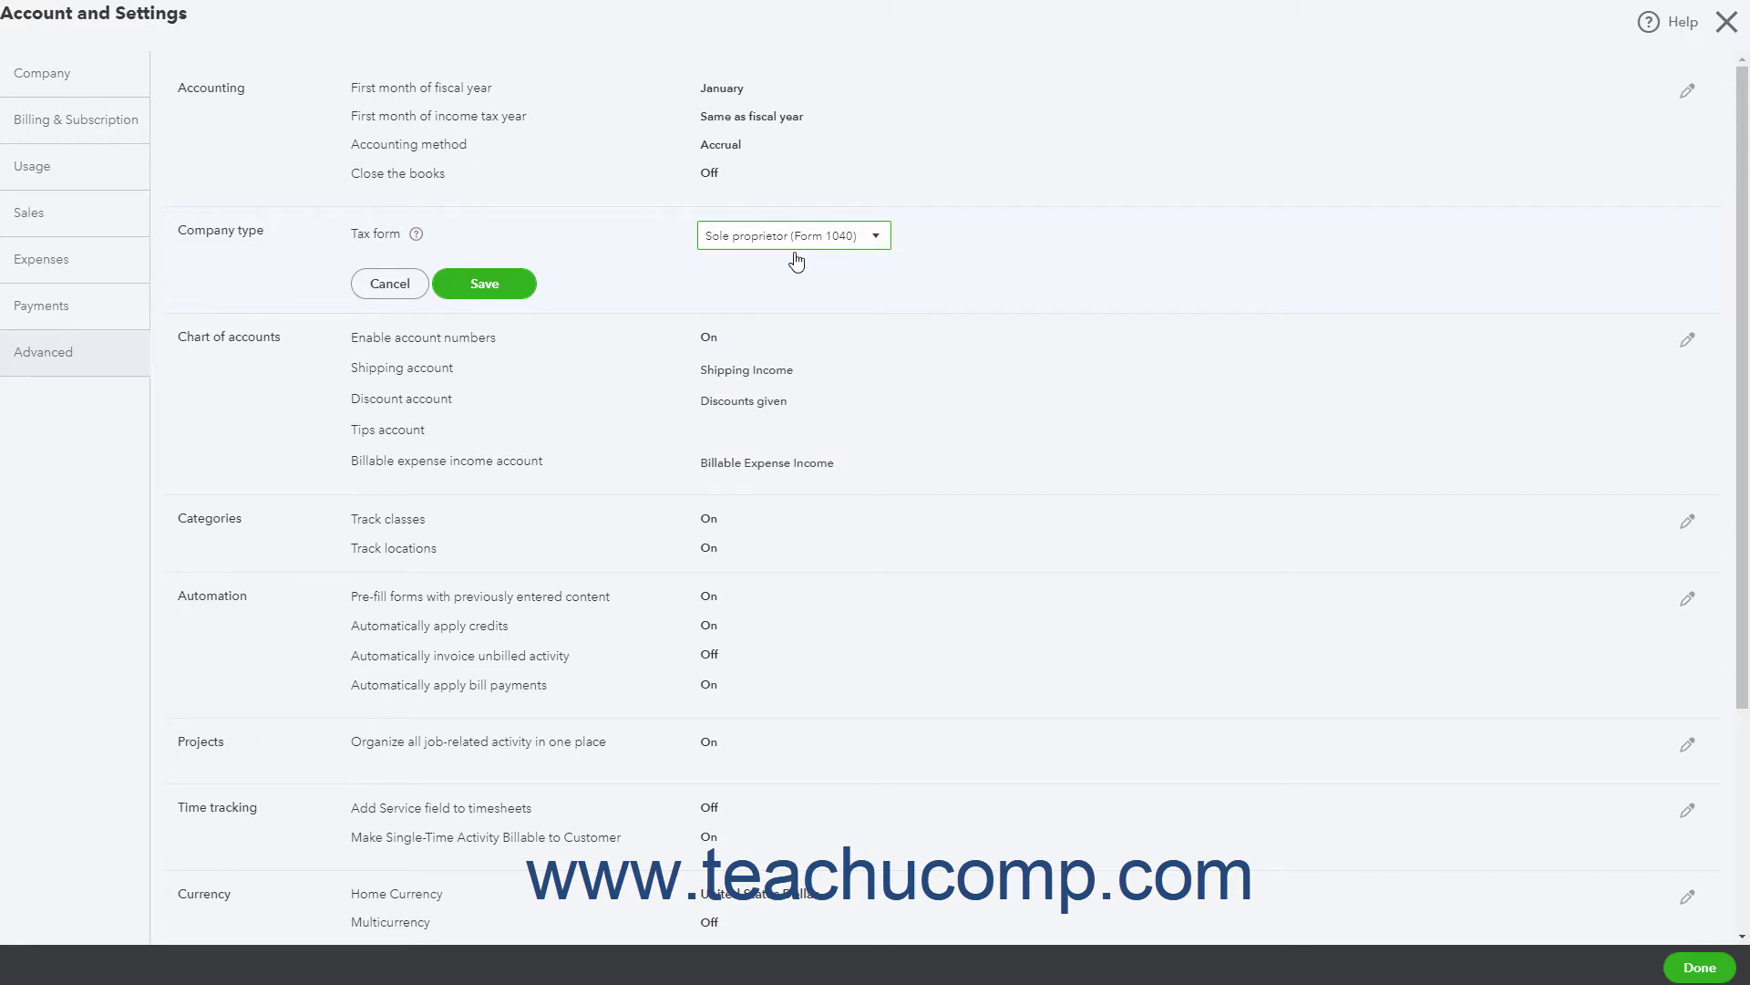
{"action": "left_click", "coordinate": [398, 288]}
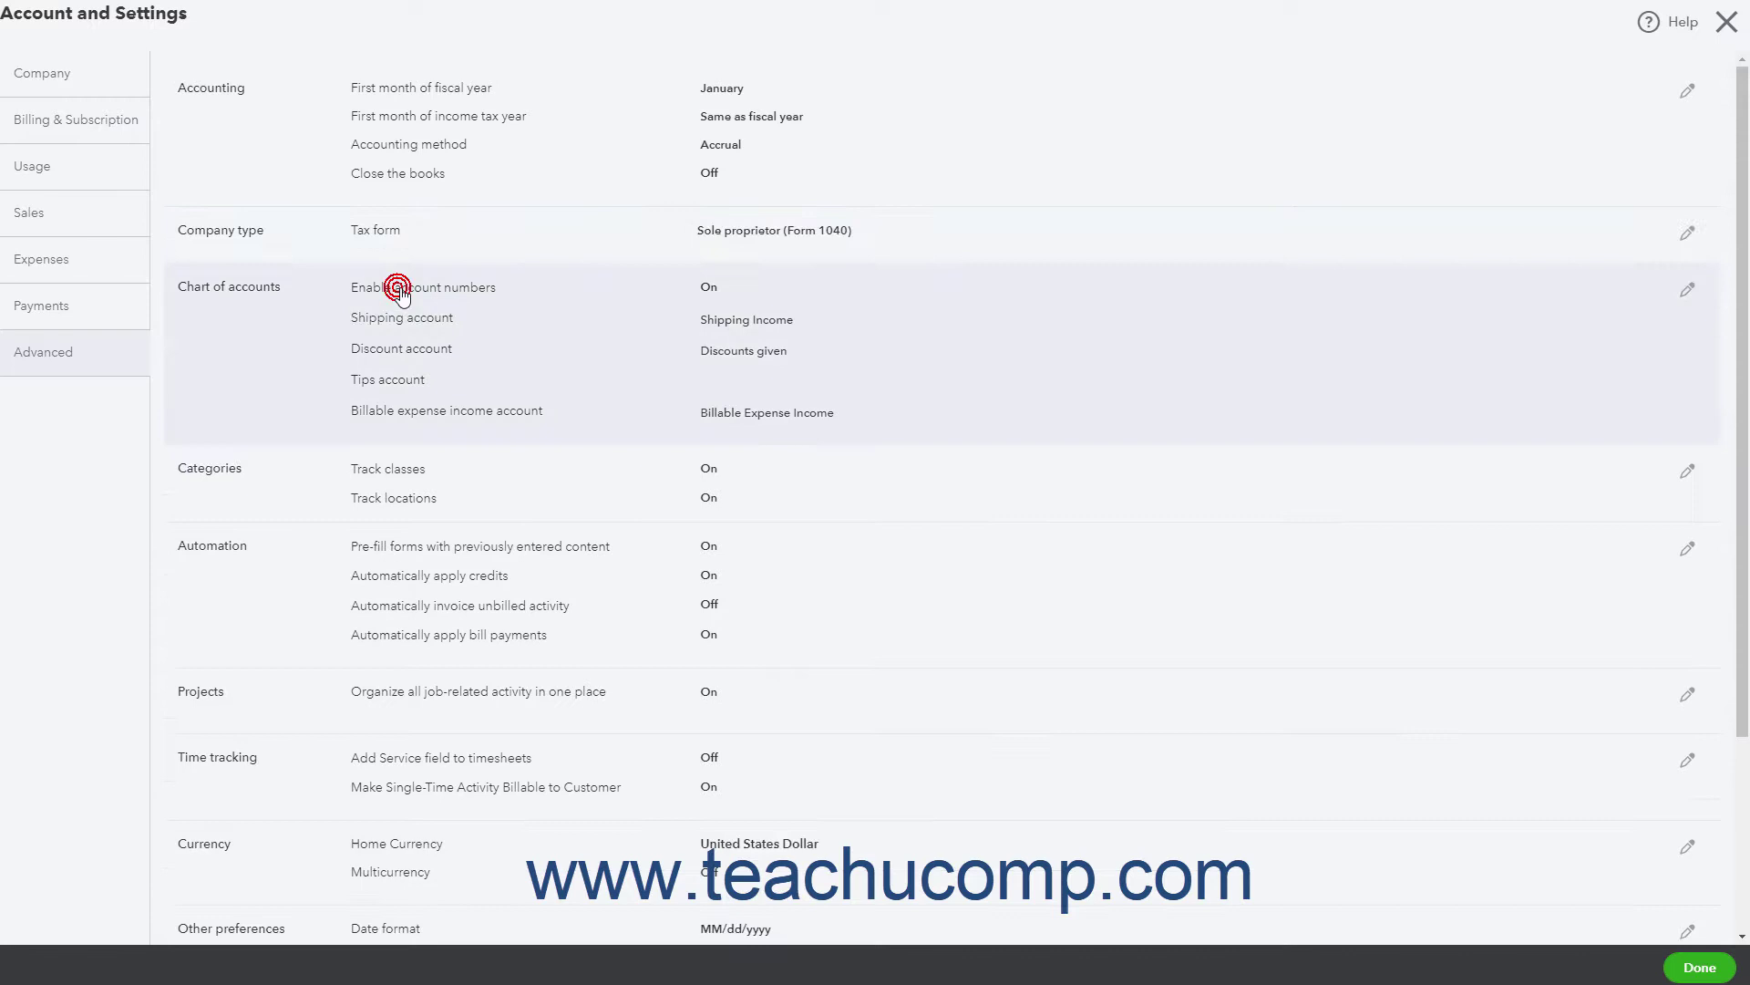
Step: Review the Chart of accounts choices for the shipping, discount, billable expense income and tips accounts, and save the section as it is
{"action": "left_click", "coordinate": [463, 348]}
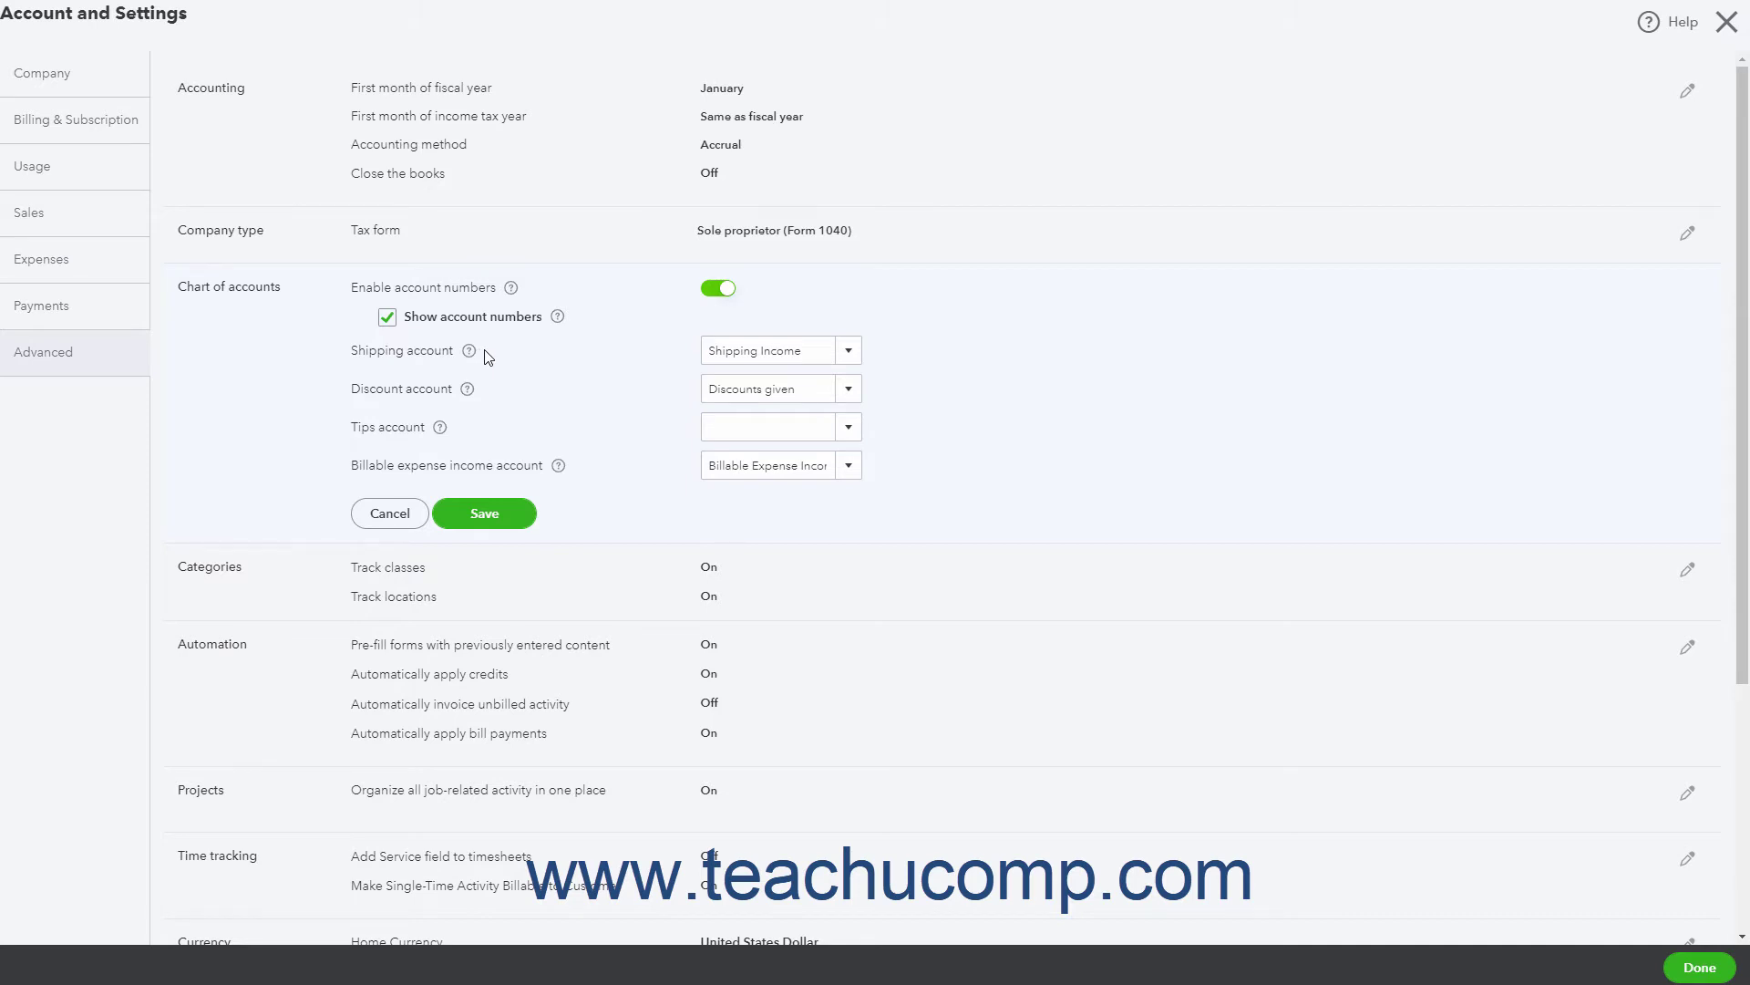
{"action": "left_click", "coordinate": [851, 353]}
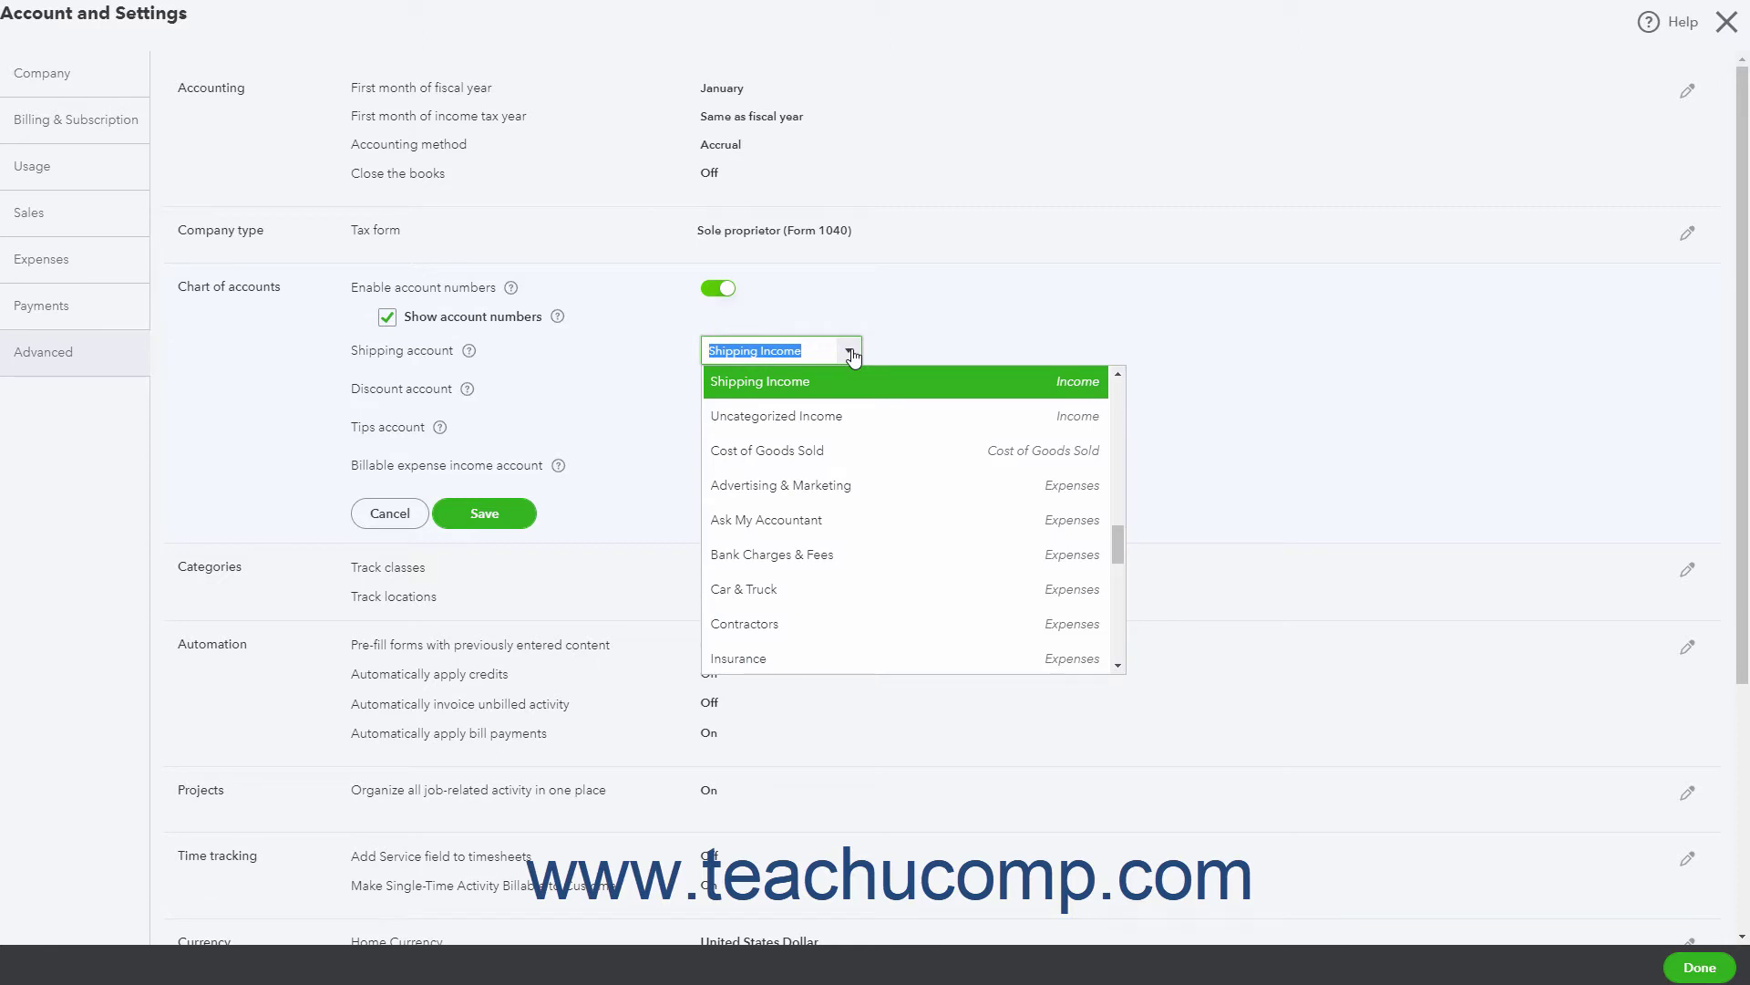
{"action": "left_click", "coordinate": [851, 353]}
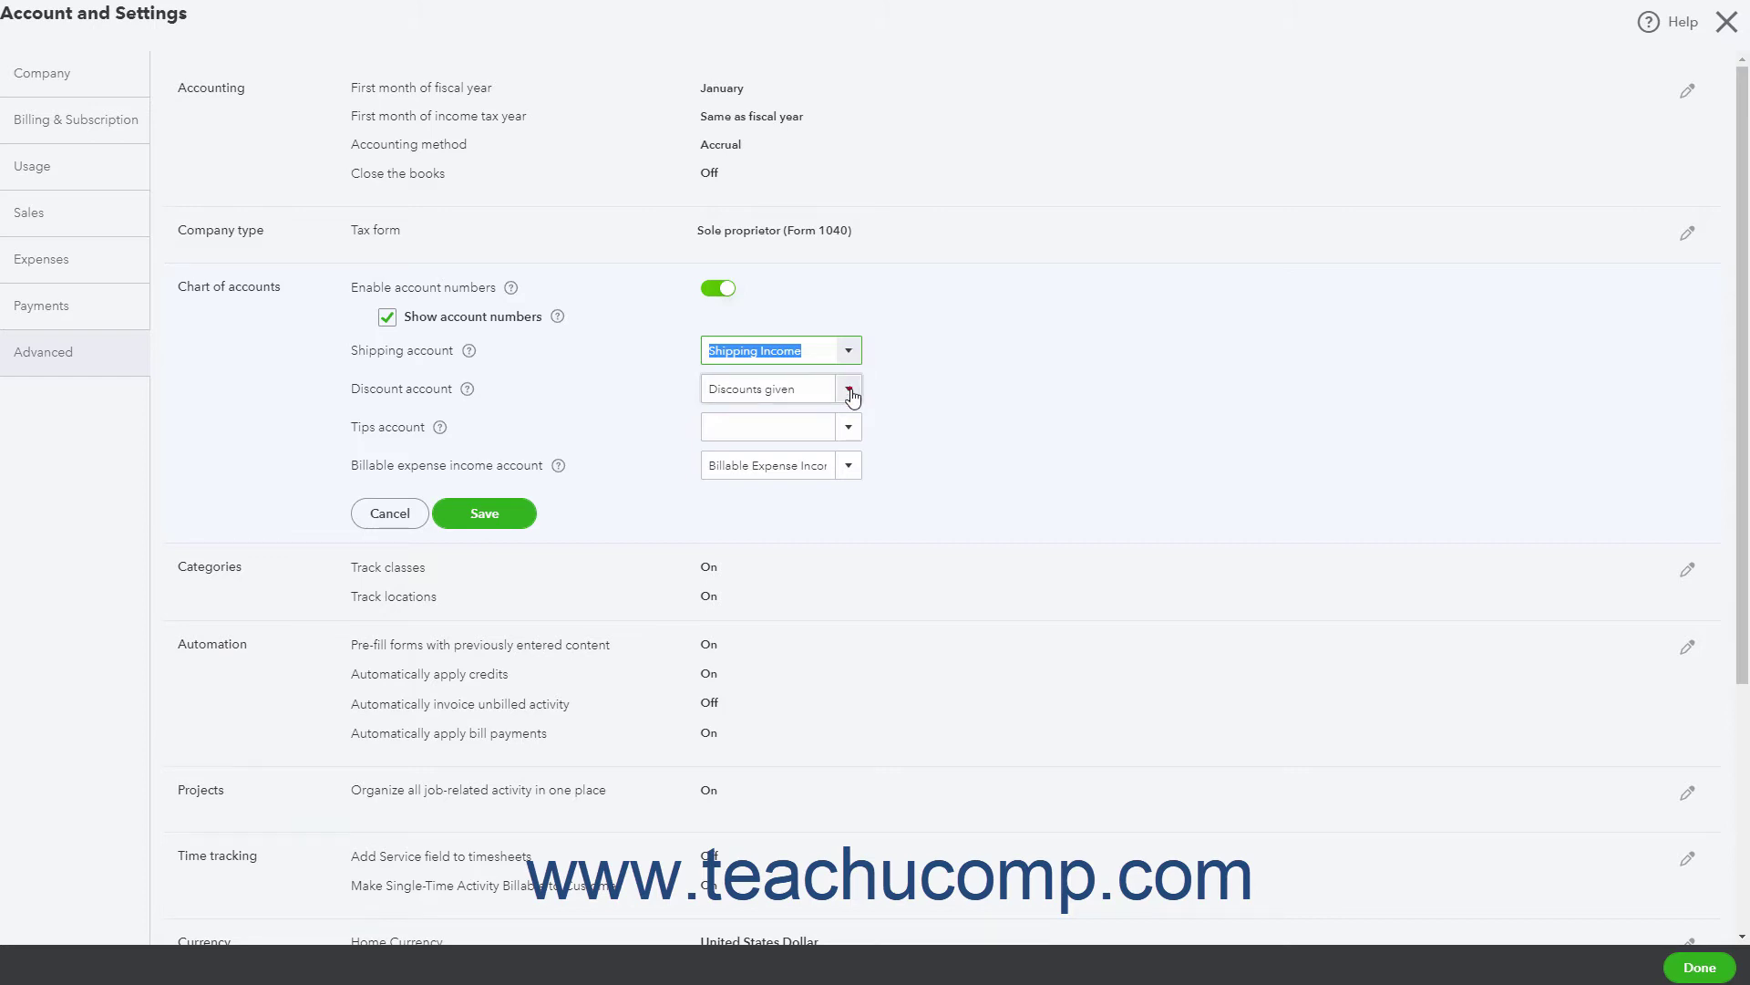
{"action": "left_click", "coordinate": [851, 392]}
{"action": "left_click", "coordinate": [851, 392]}
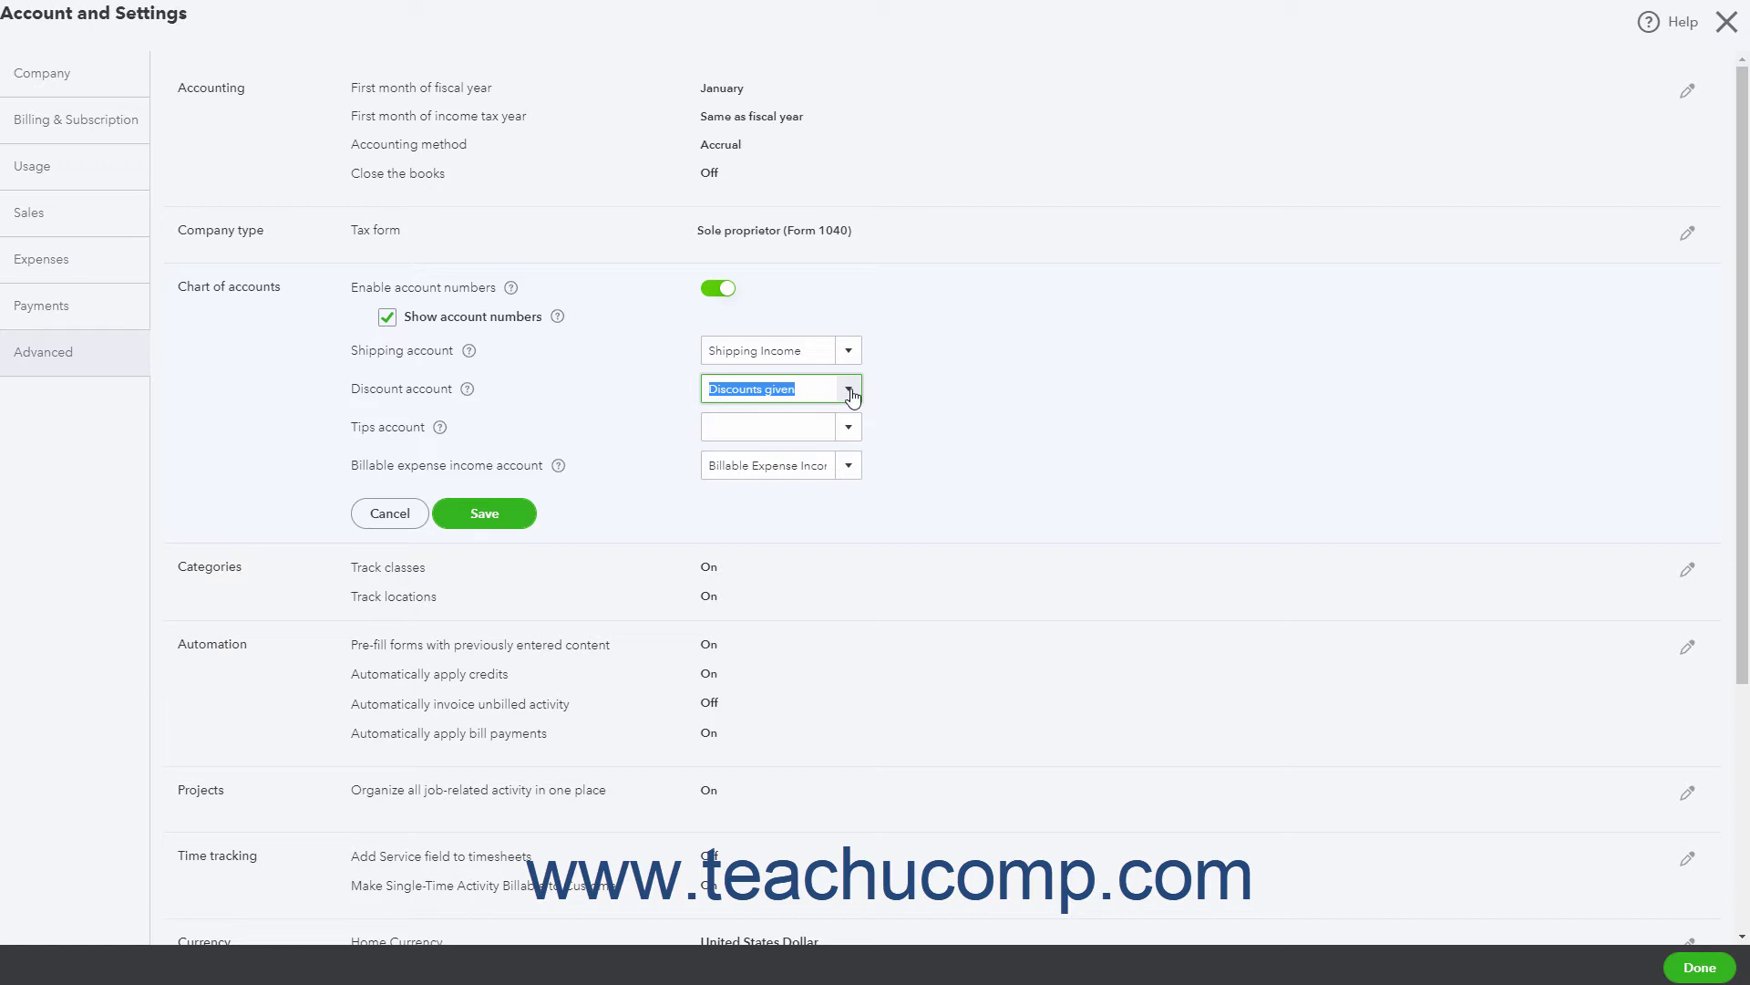
{"action": "left_click", "coordinate": [848, 466]}
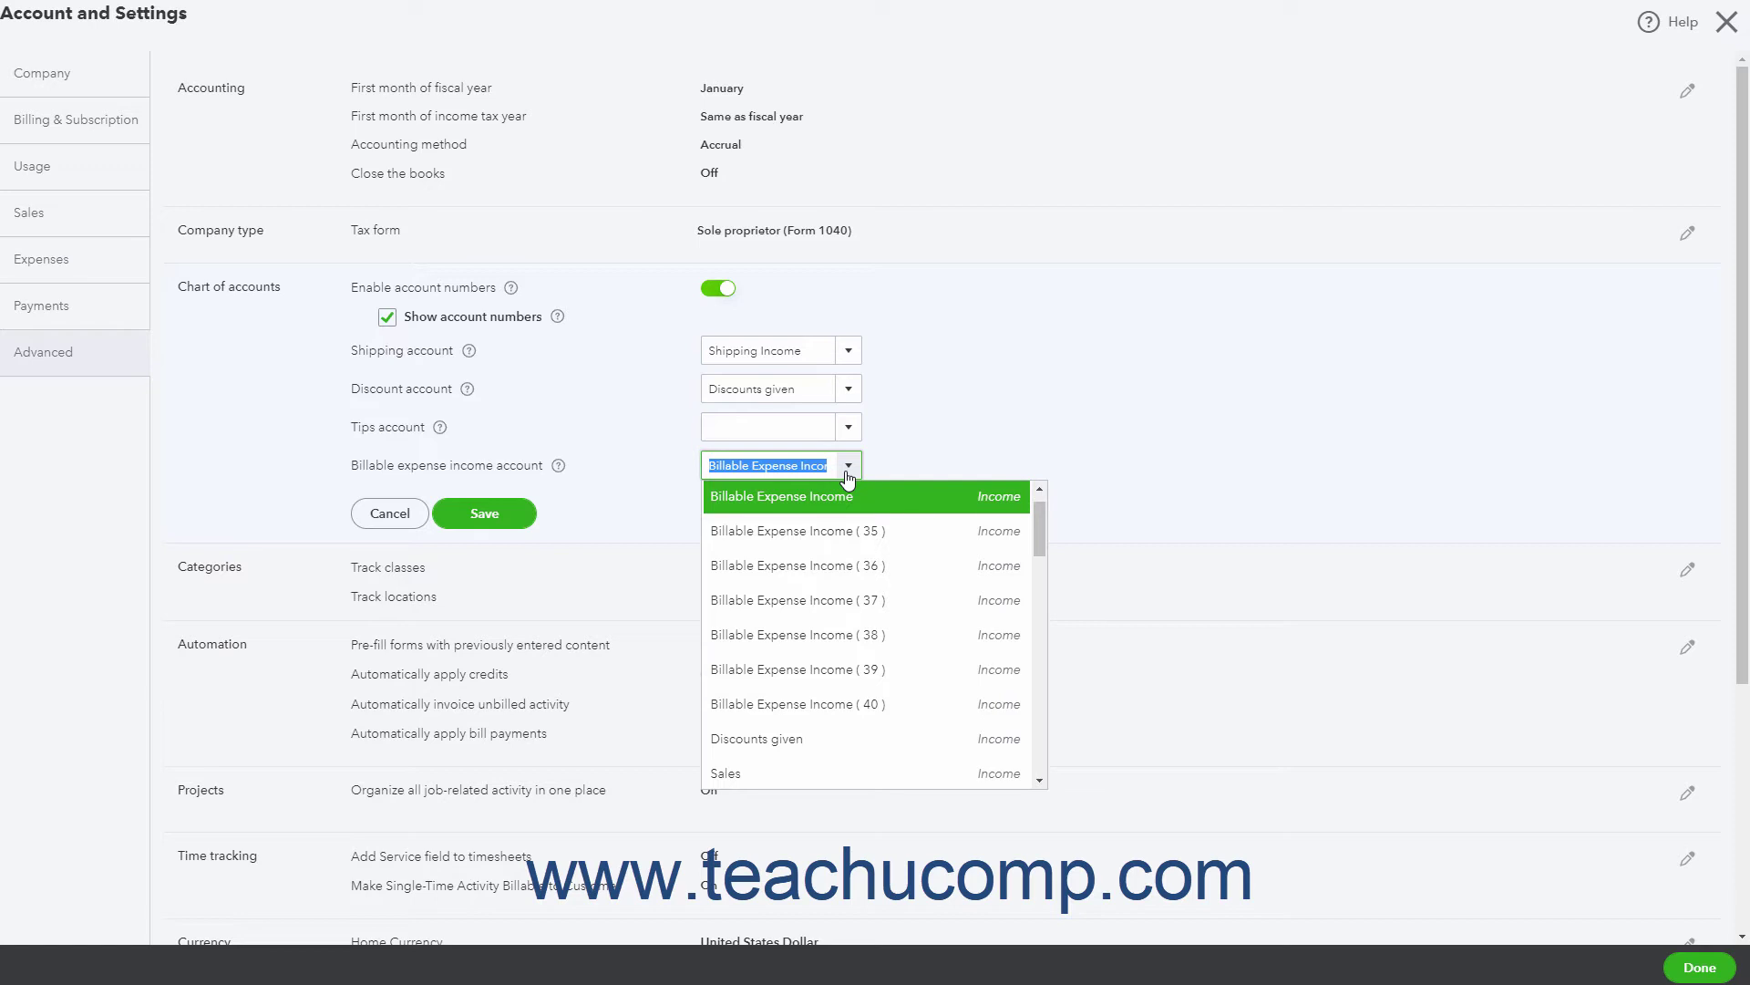
{"action": "left_click", "coordinate": [847, 470]}
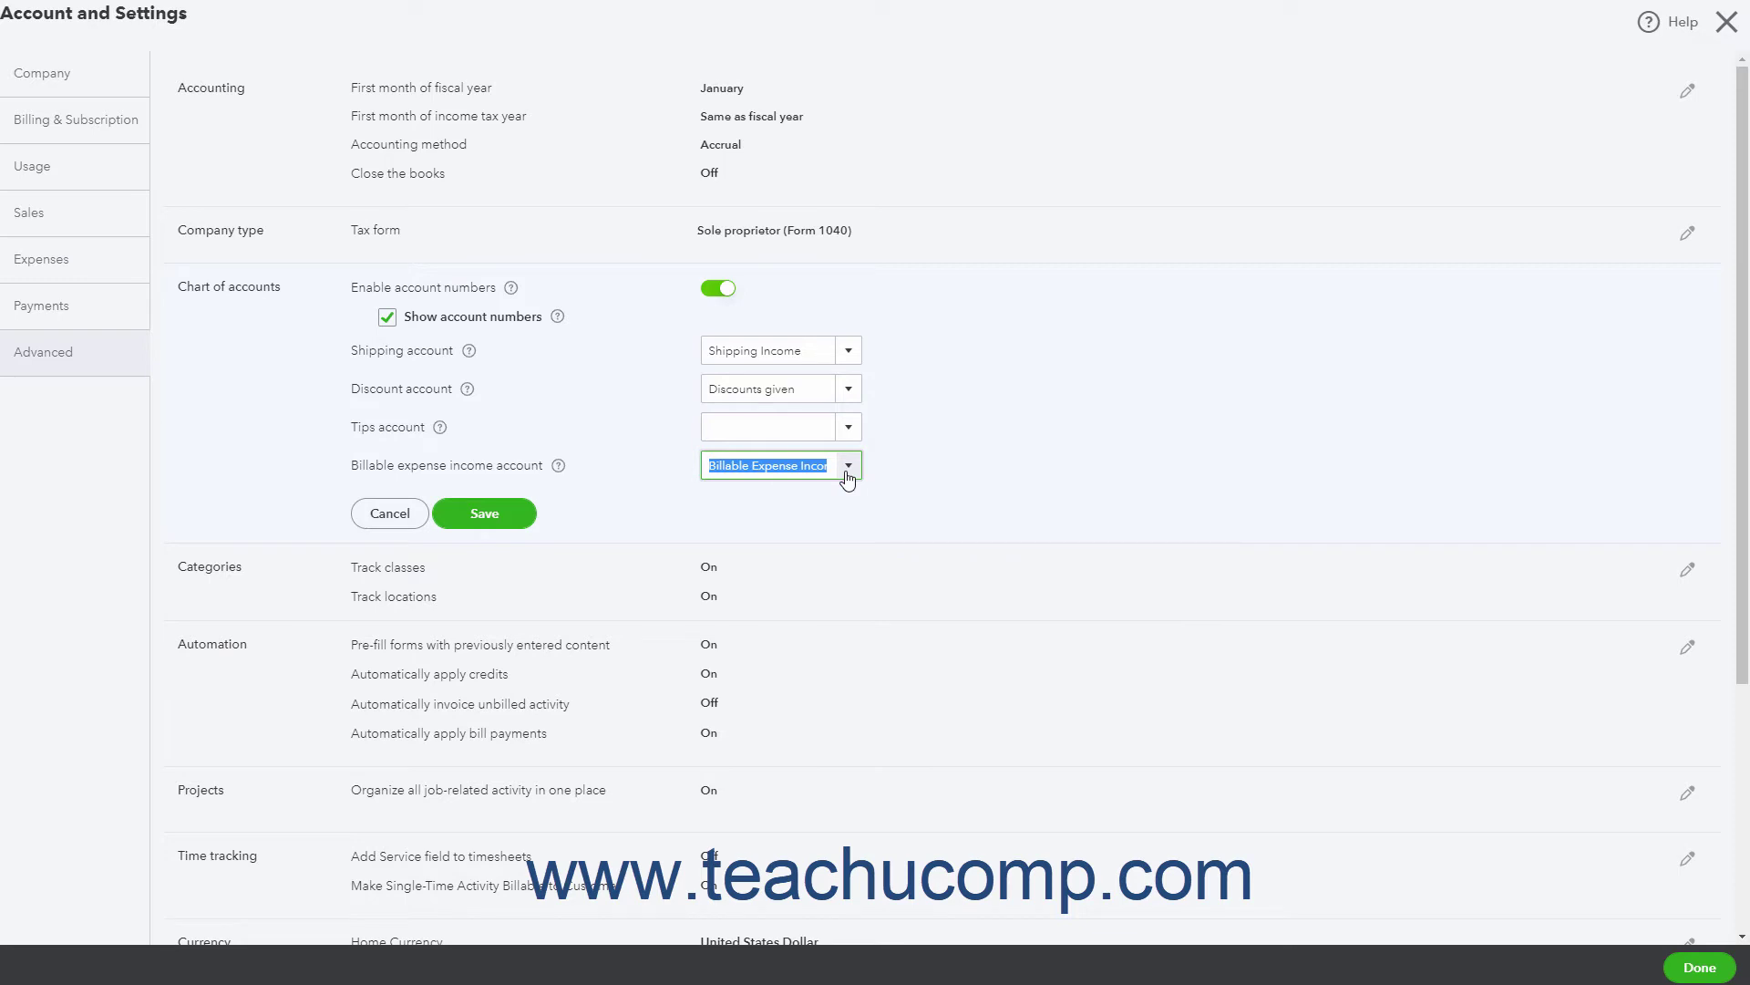
{"action": "left_click", "coordinate": [848, 428]}
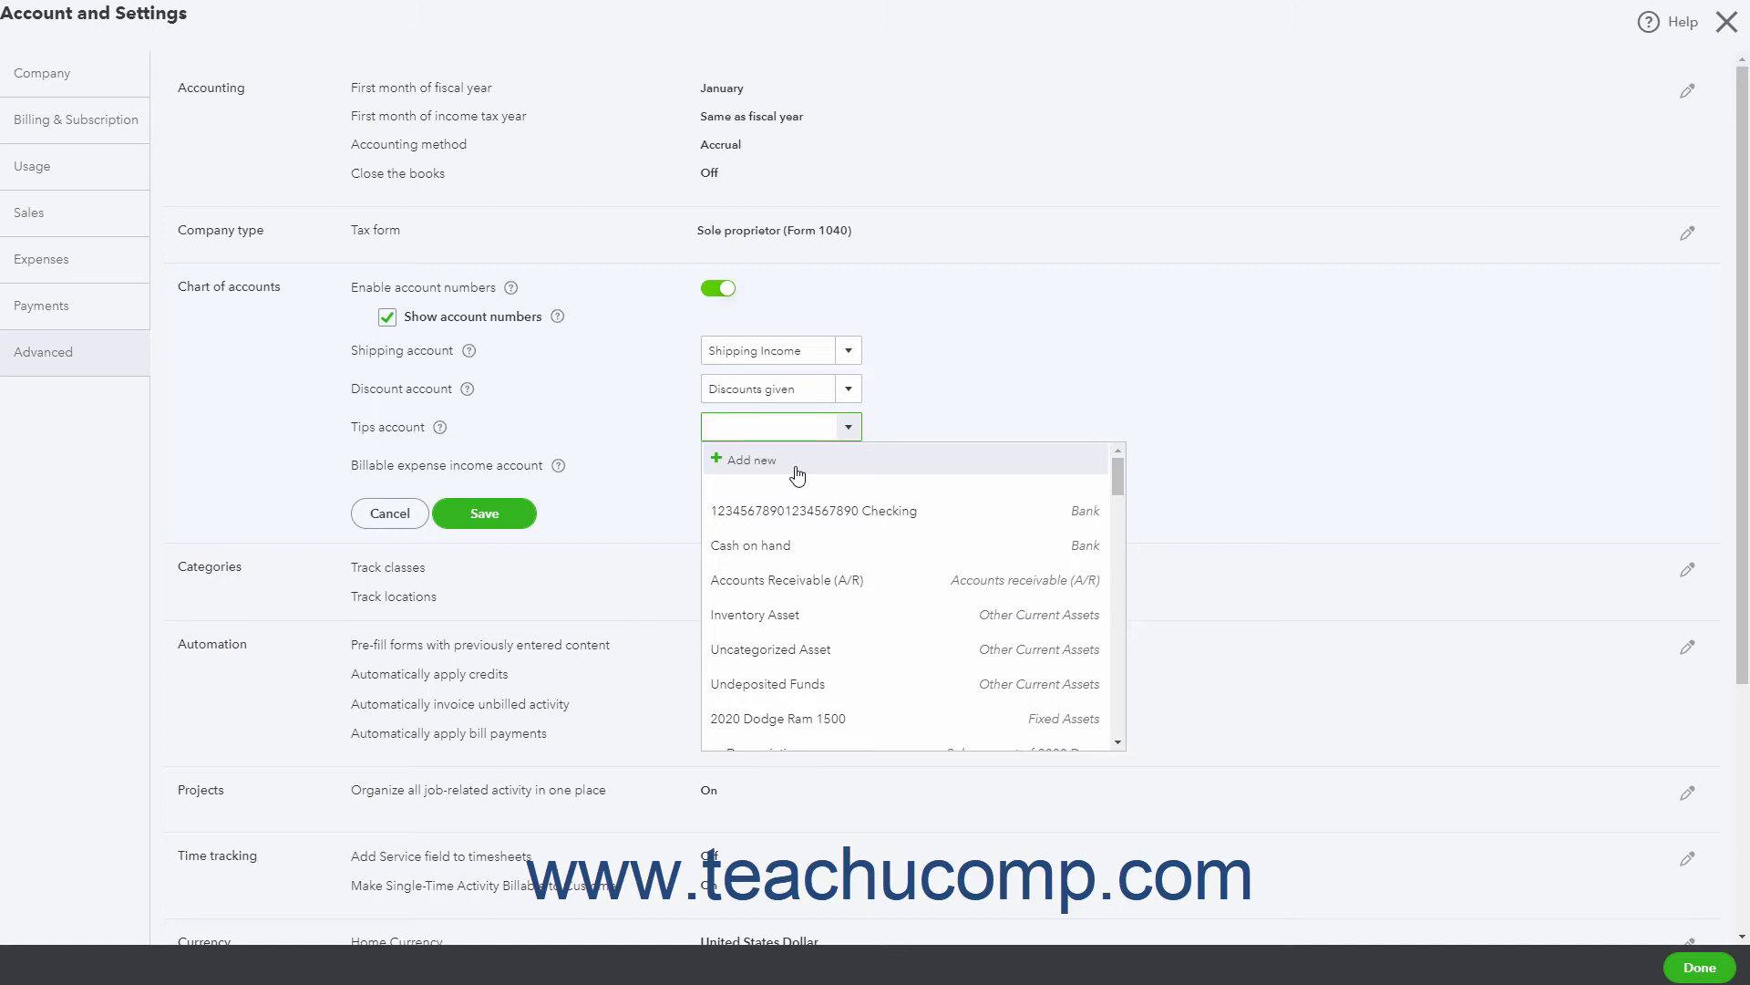
{"action": "left_click", "coordinate": [884, 425]}
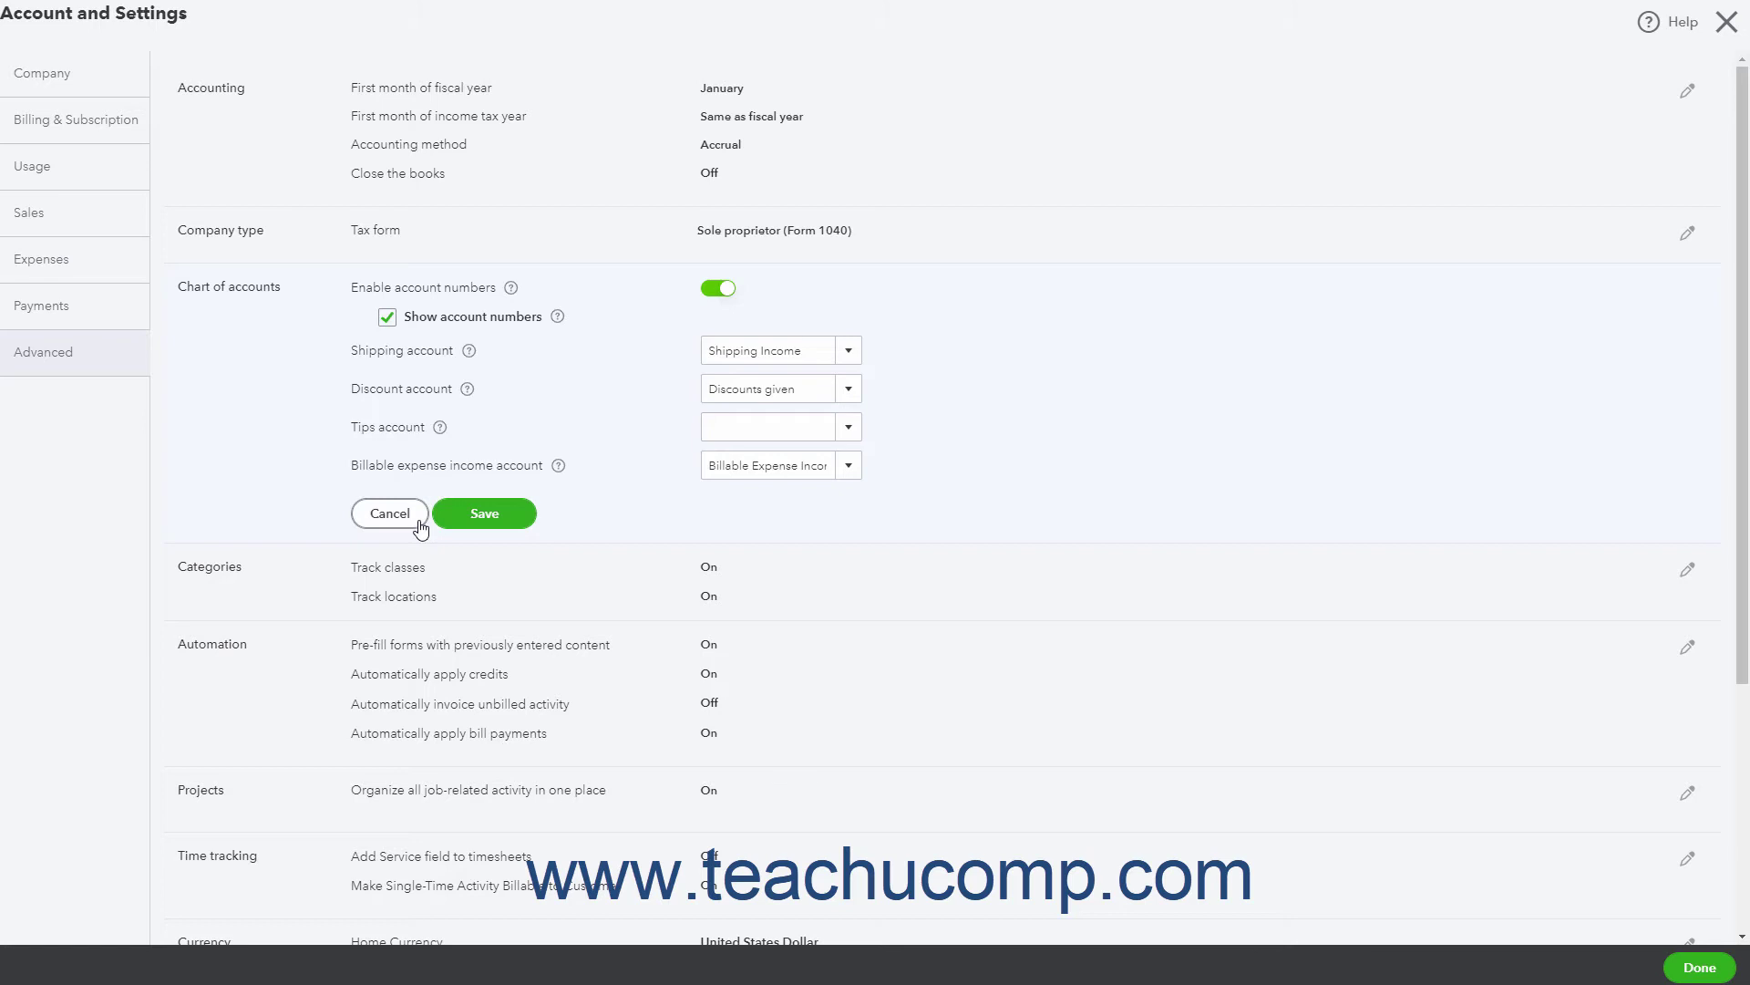
{"action": "left_click", "coordinate": [476, 515]}
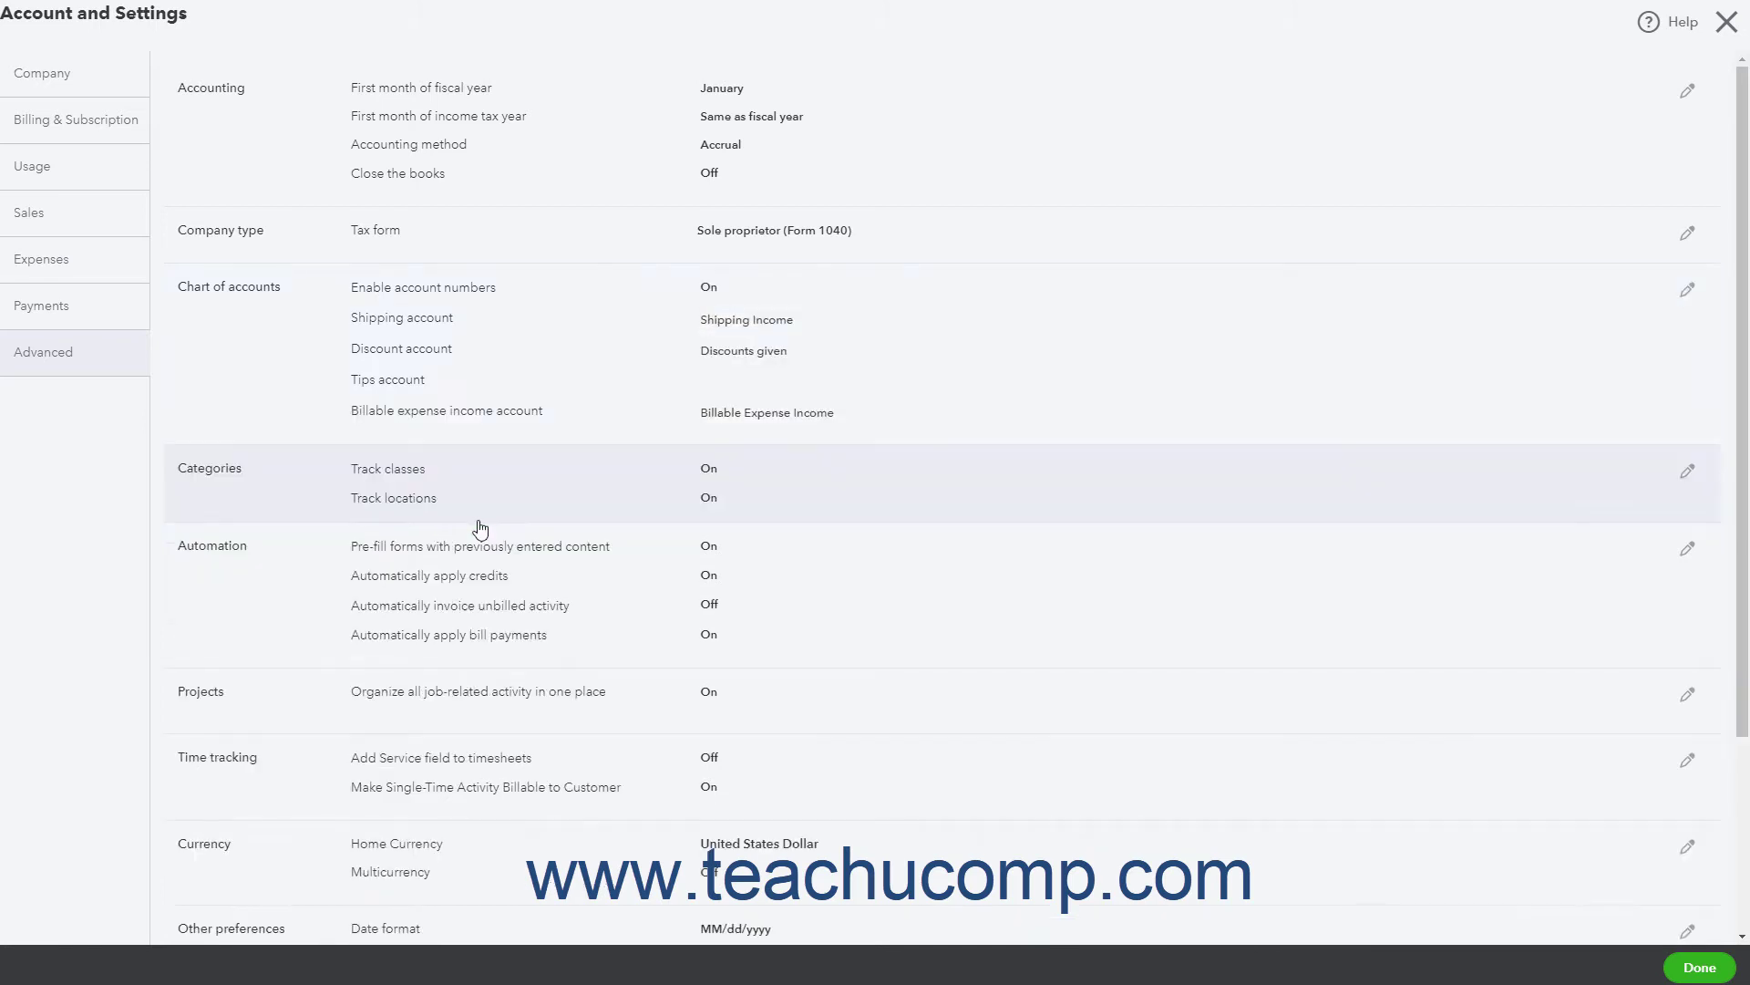
Step: Review the Categories choices for assigning classes and for the location label, and save the section as it is
{"action": "left_click", "coordinate": [484, 518]}
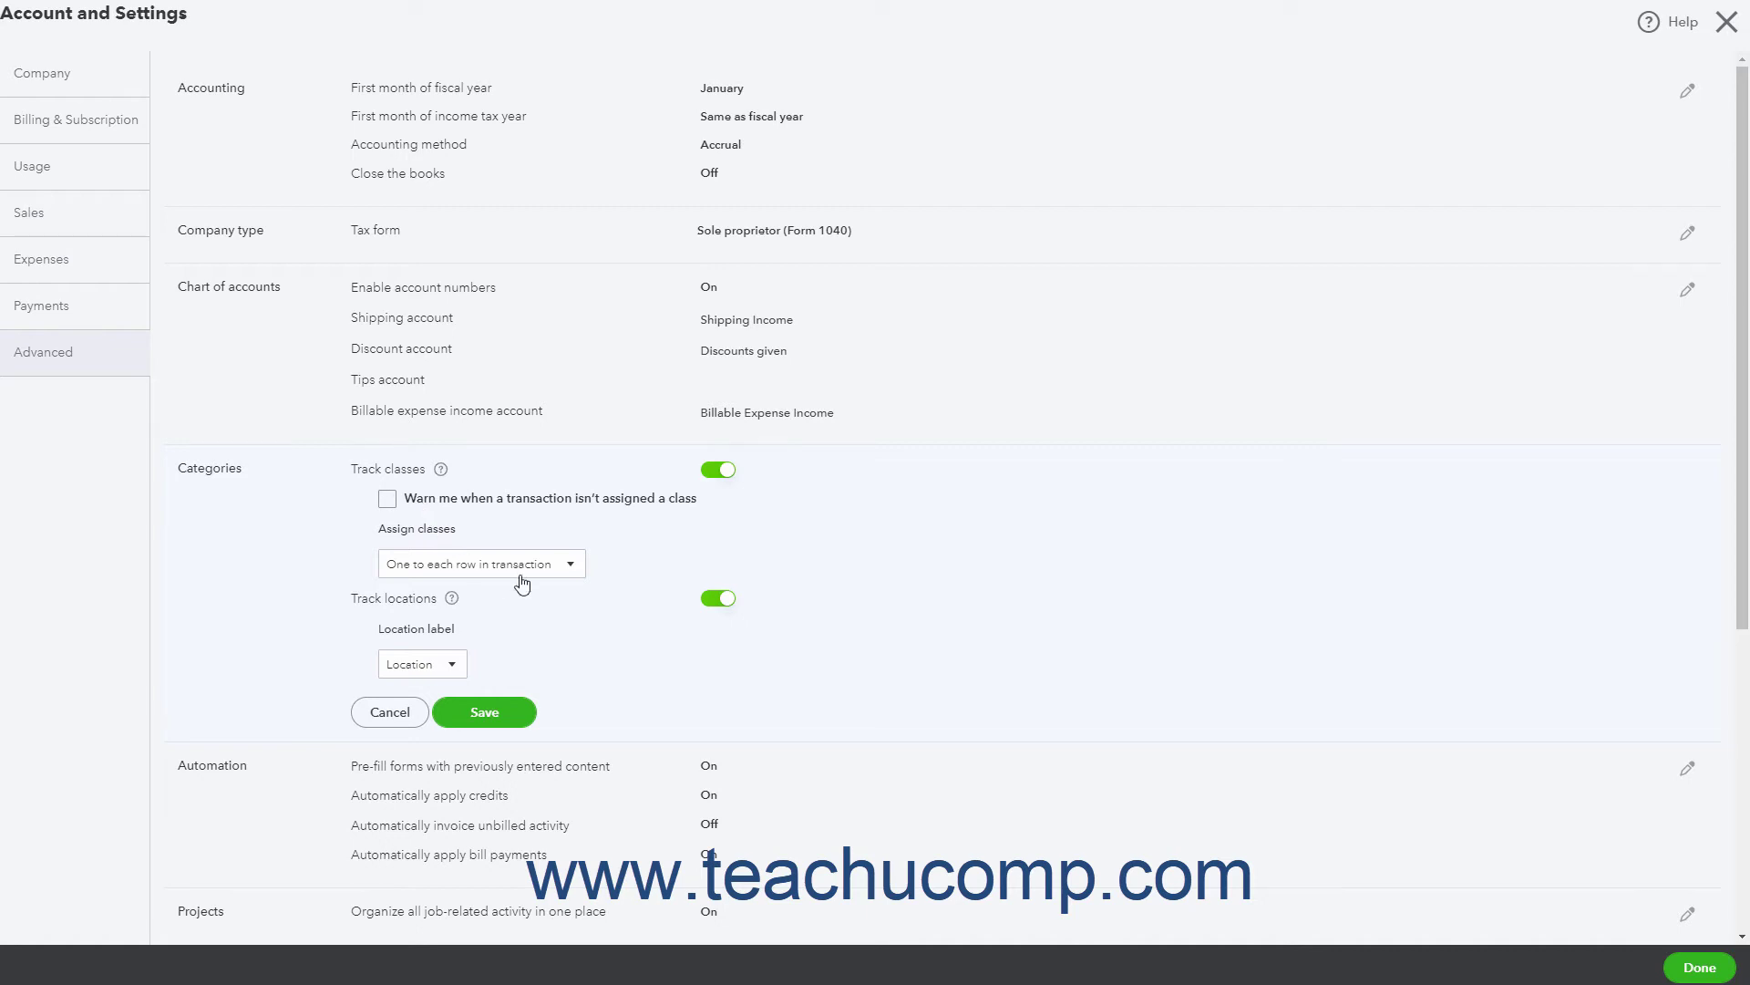
{"action": "left_click", "coordinate": [568, 567]}
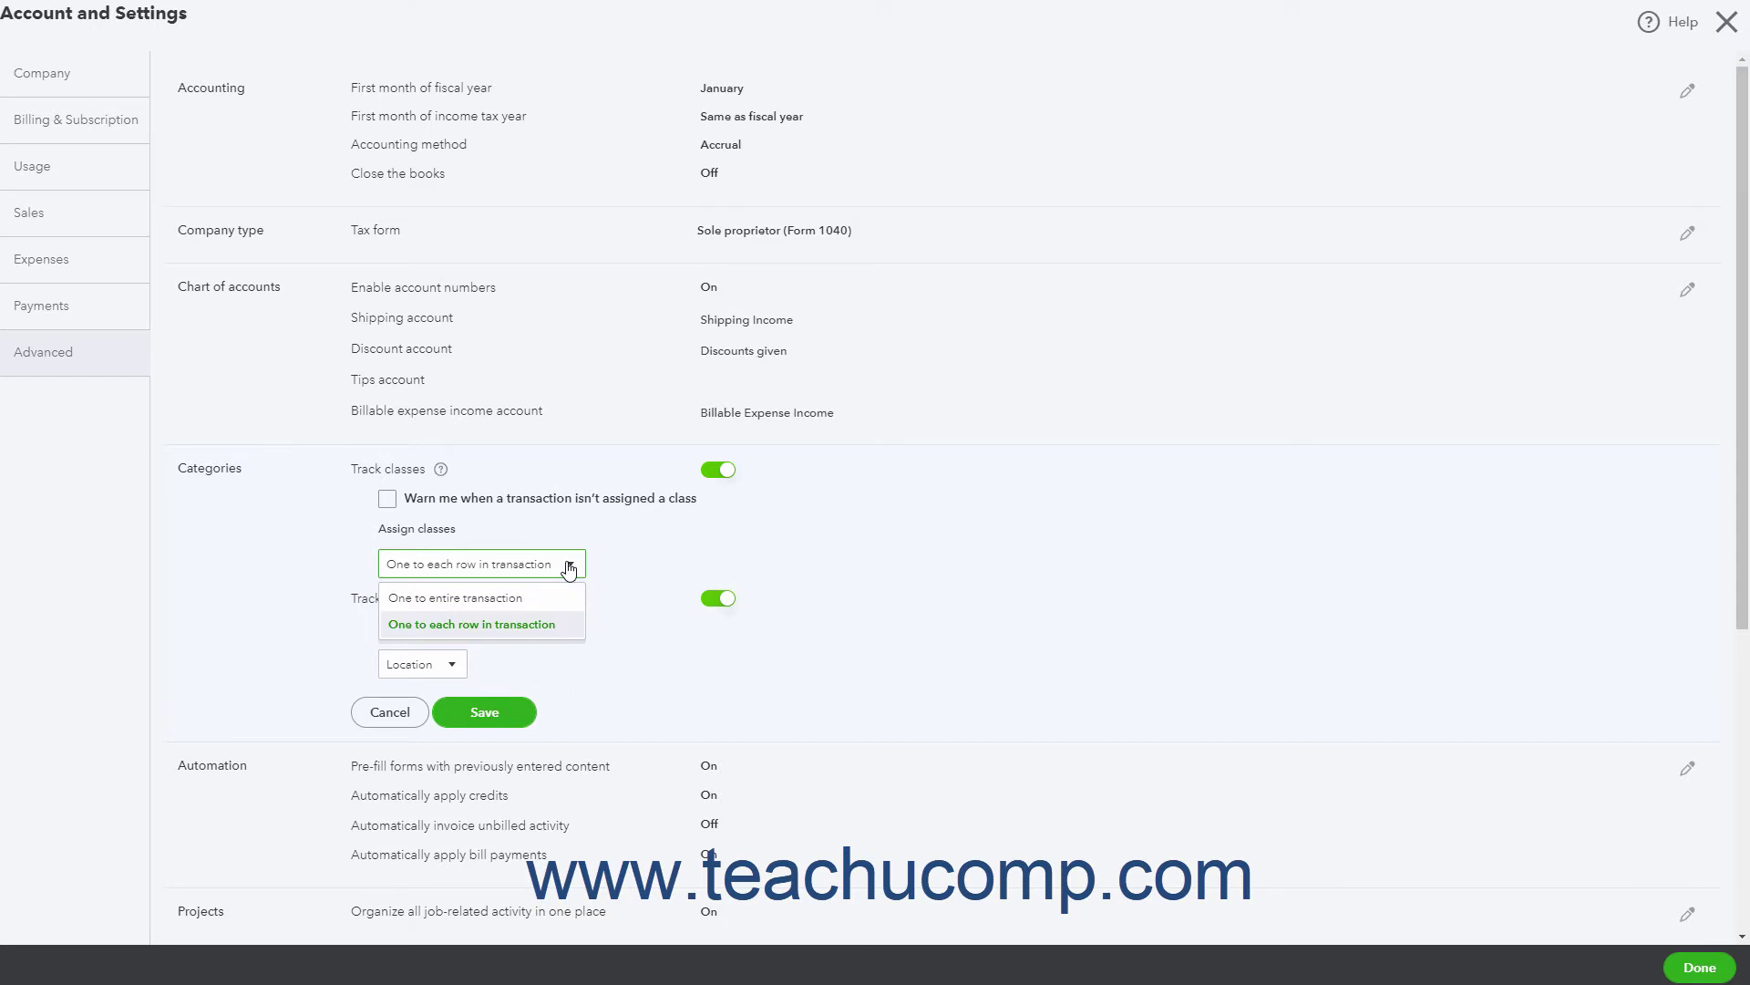
{"action": "left_click", "coordinate": [569, 567]}
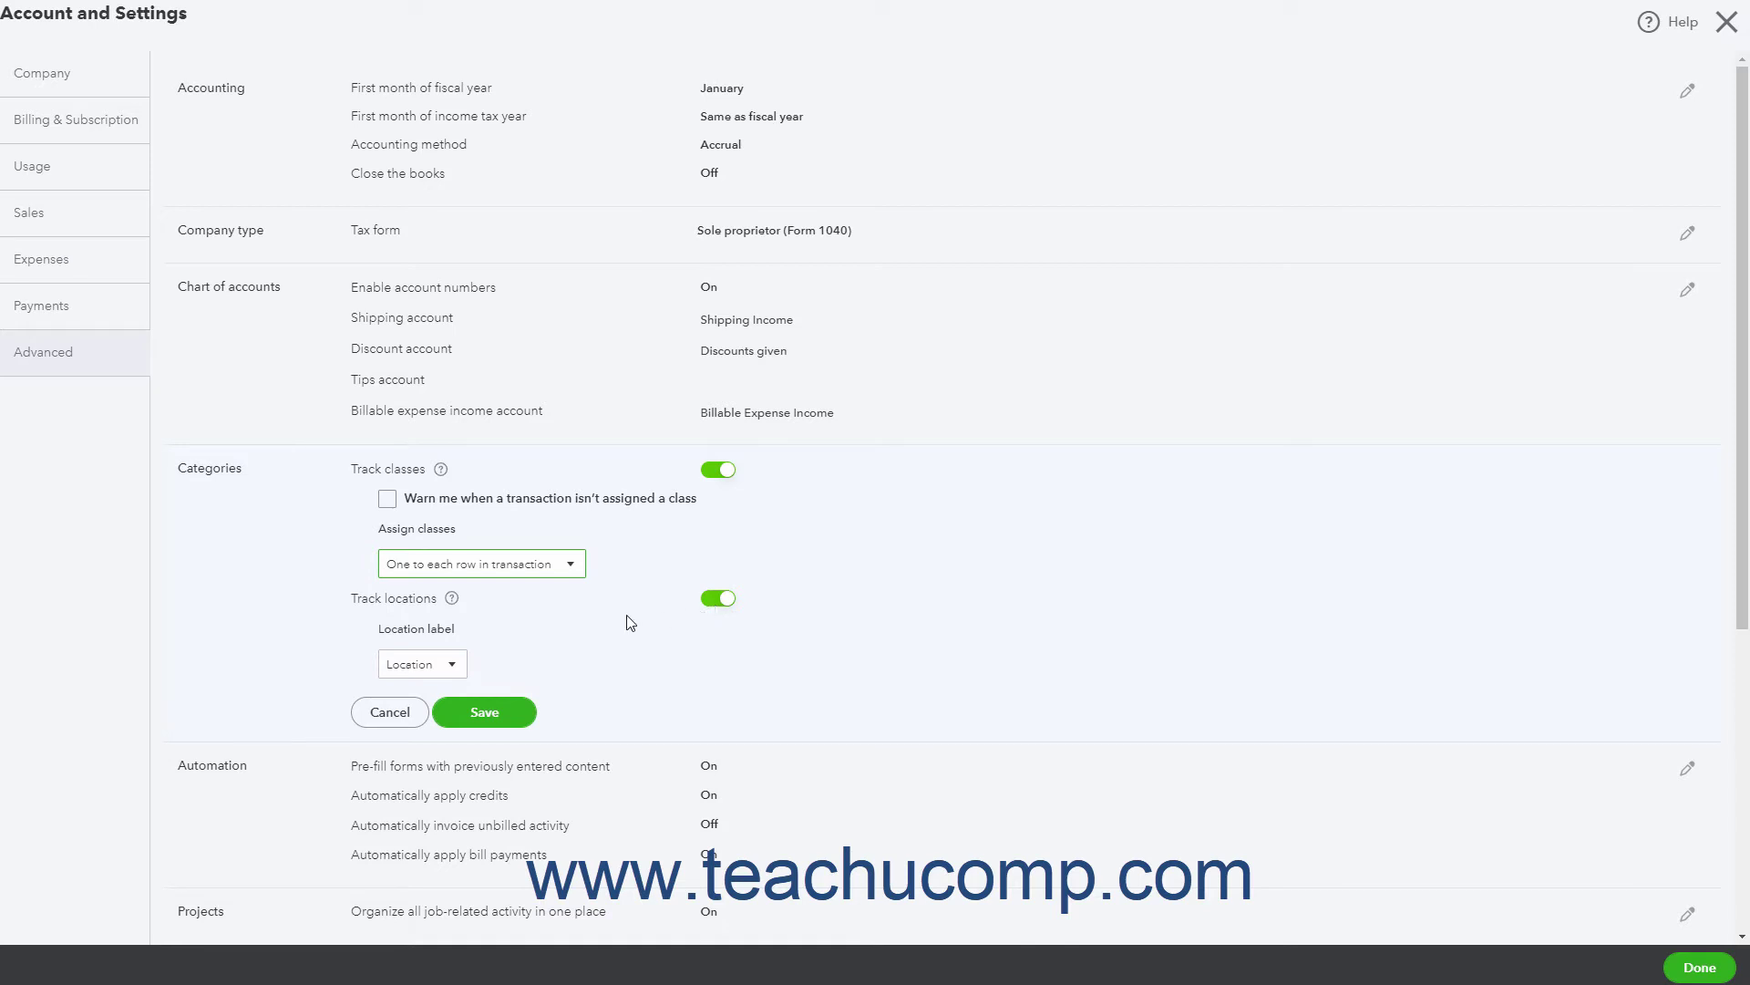
{"action": "left_click", "coordinate": [456, 663]}
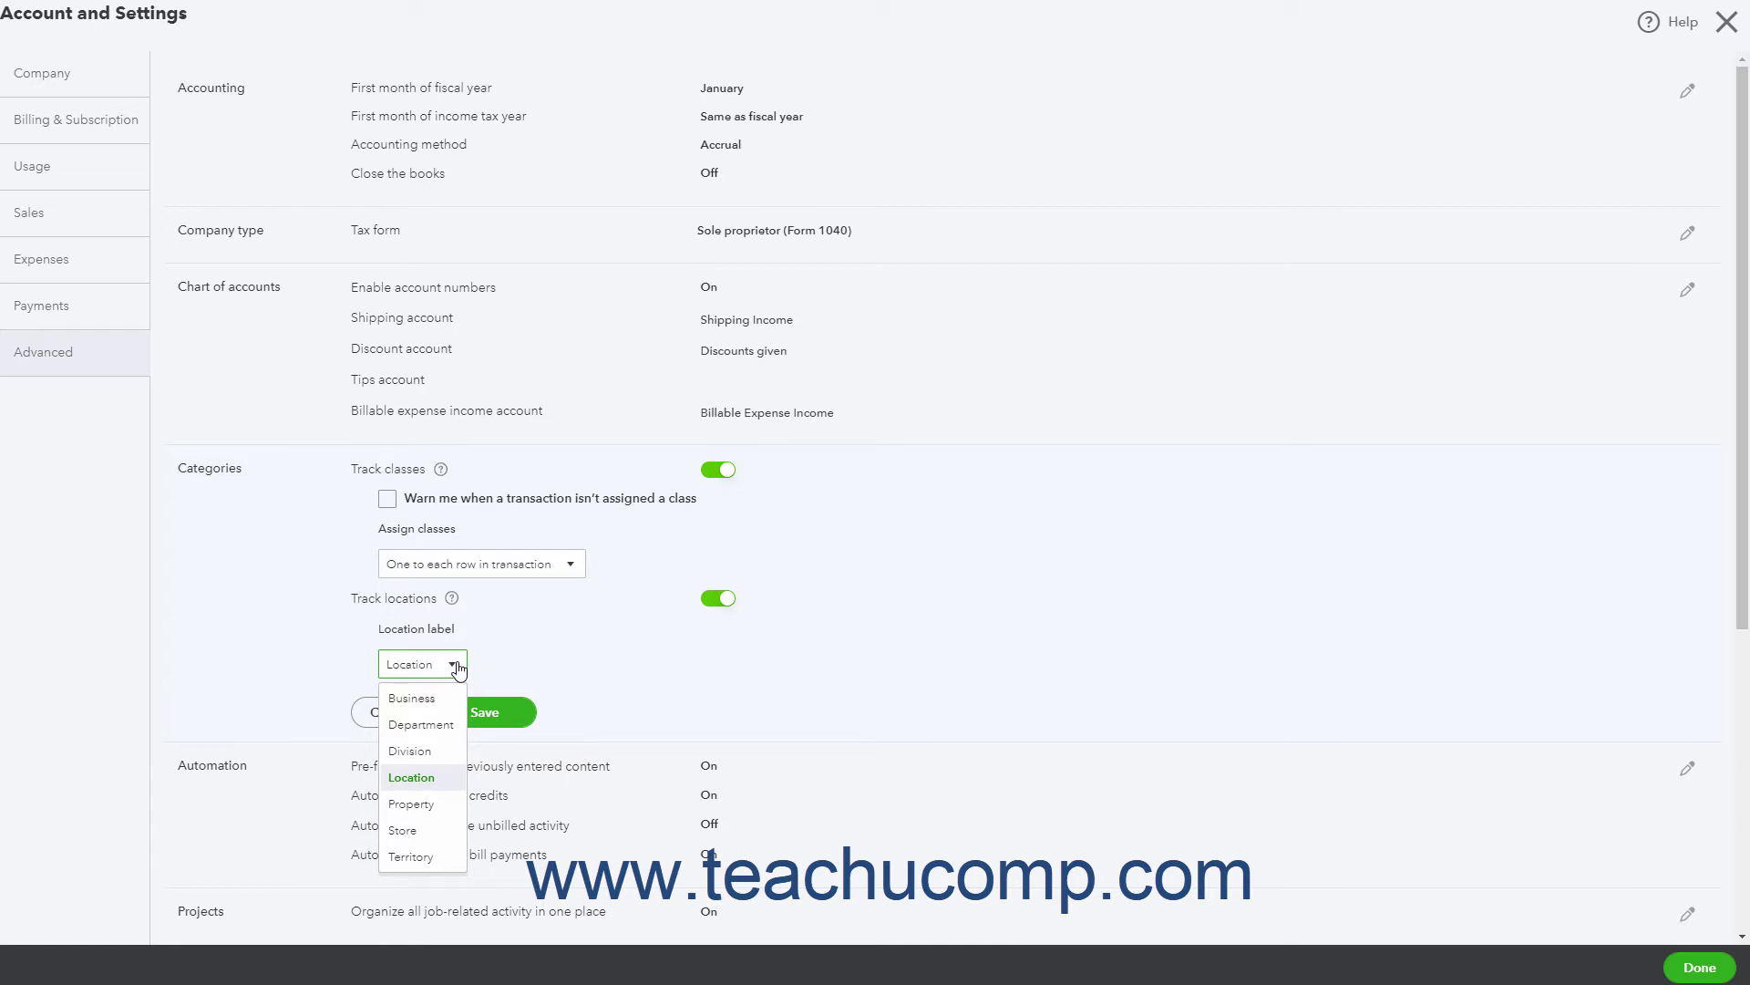
{"action": "left_click", "coordinate": [456, 665]}
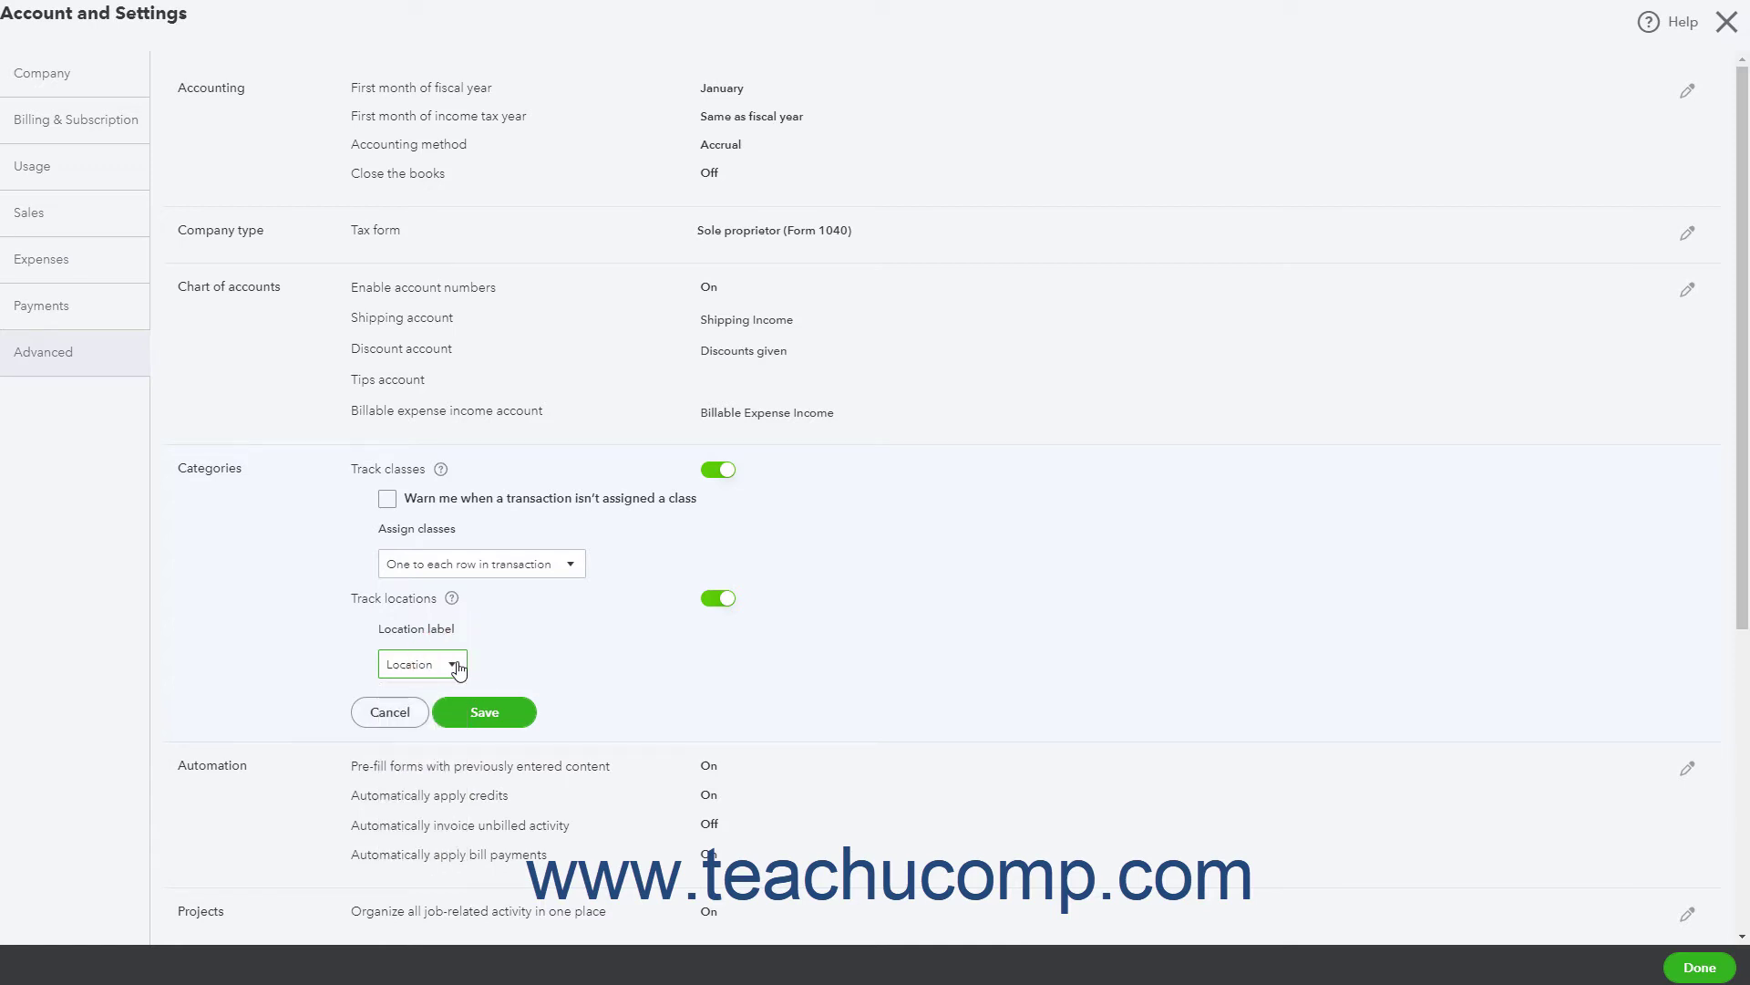
{"action": "left_click", "coordinate": [471, 720]}
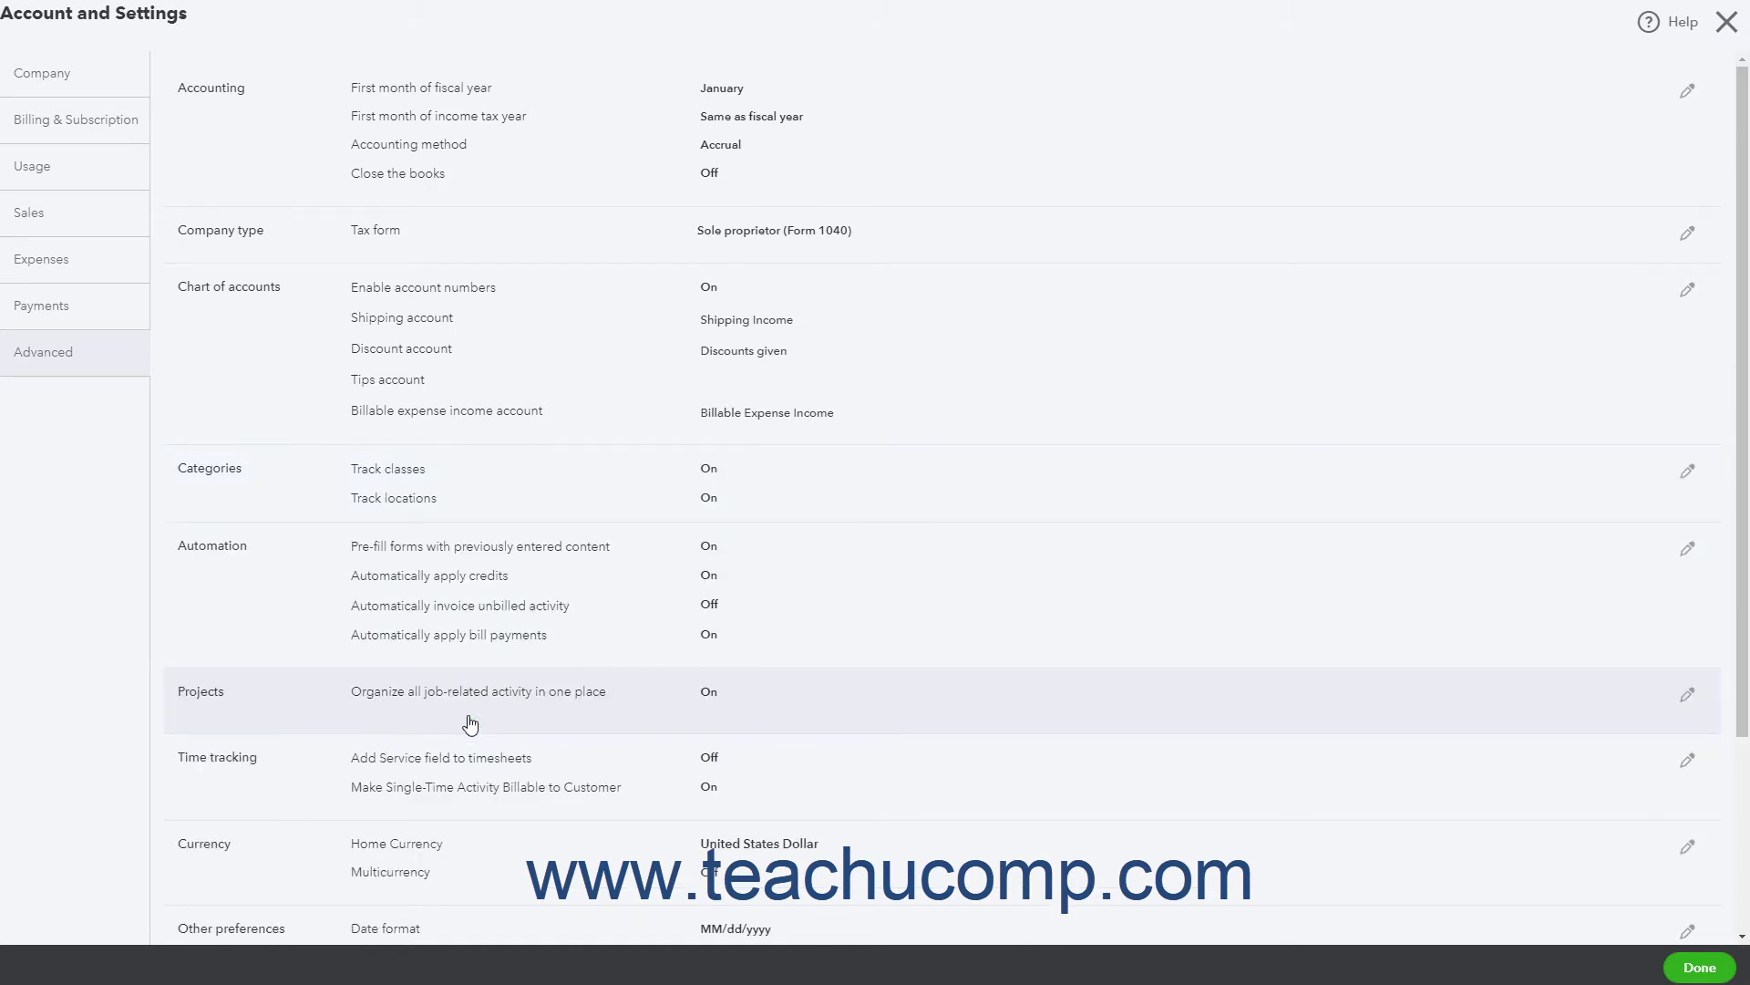
Step: Review the invoice creation options for automatically invoicing unbilled activity, turn that setting back off, and save Automation and Projects as they are
{"action": "left_click", "coordinate": [490, 615]}
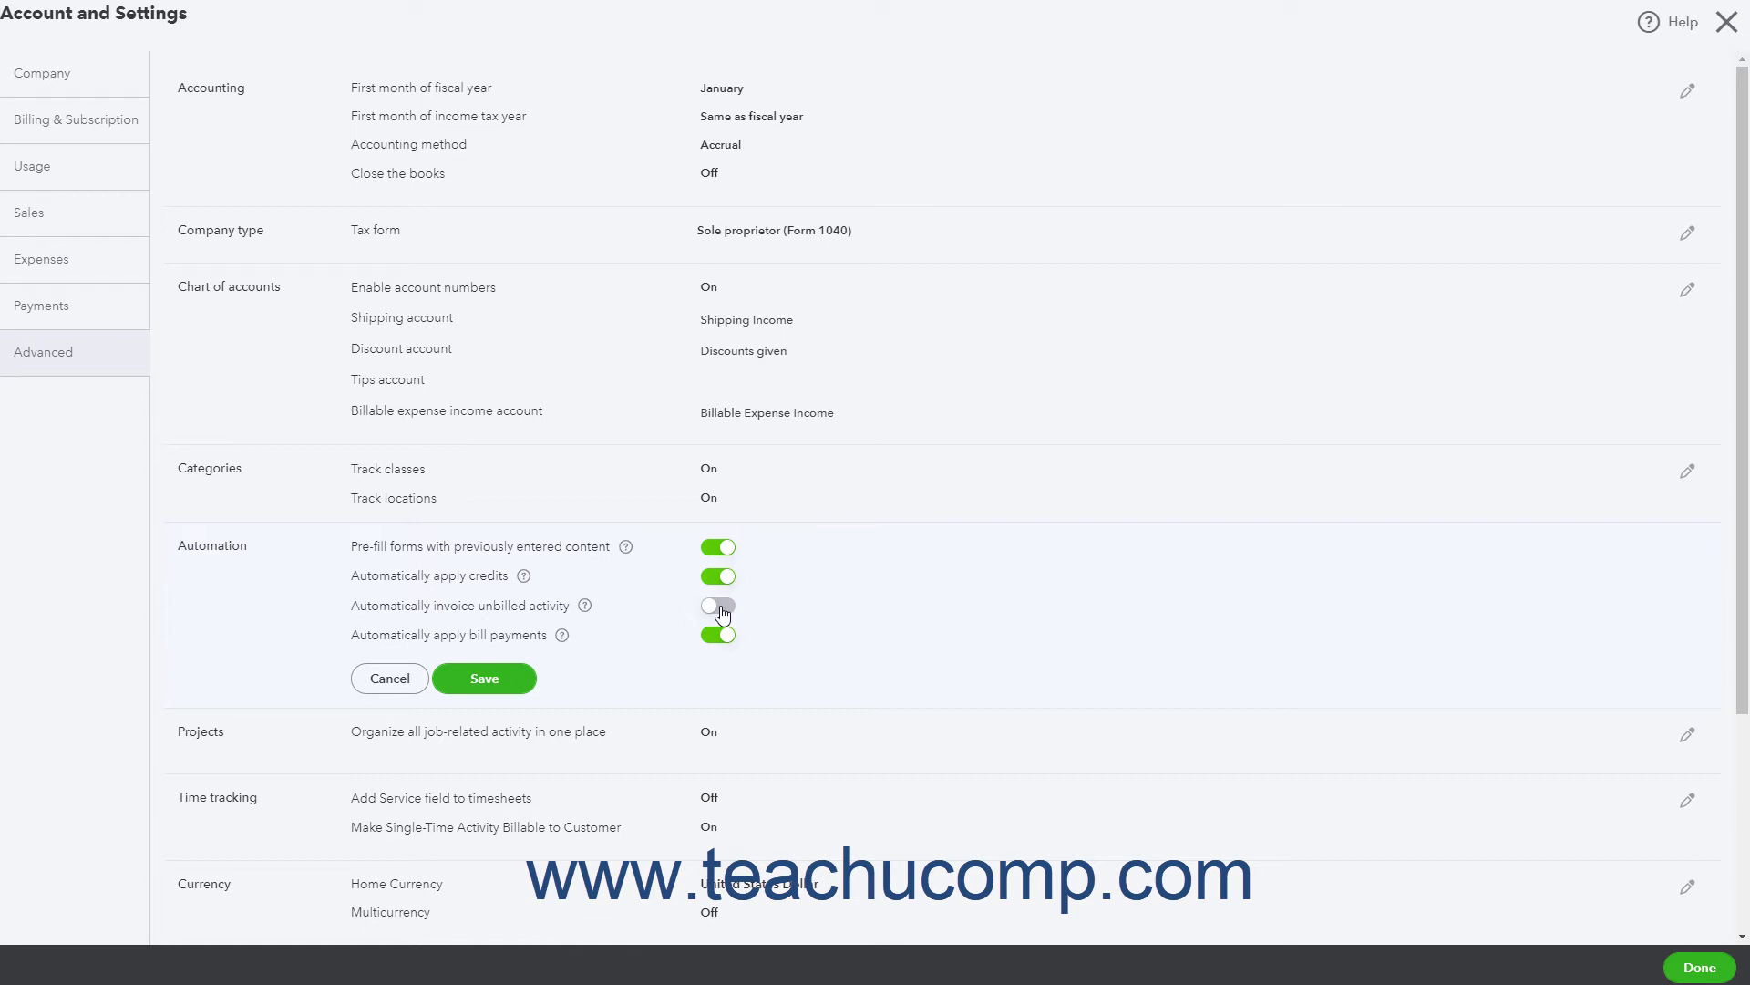
{"action": "left_click", "coordinate": [720, 607]}
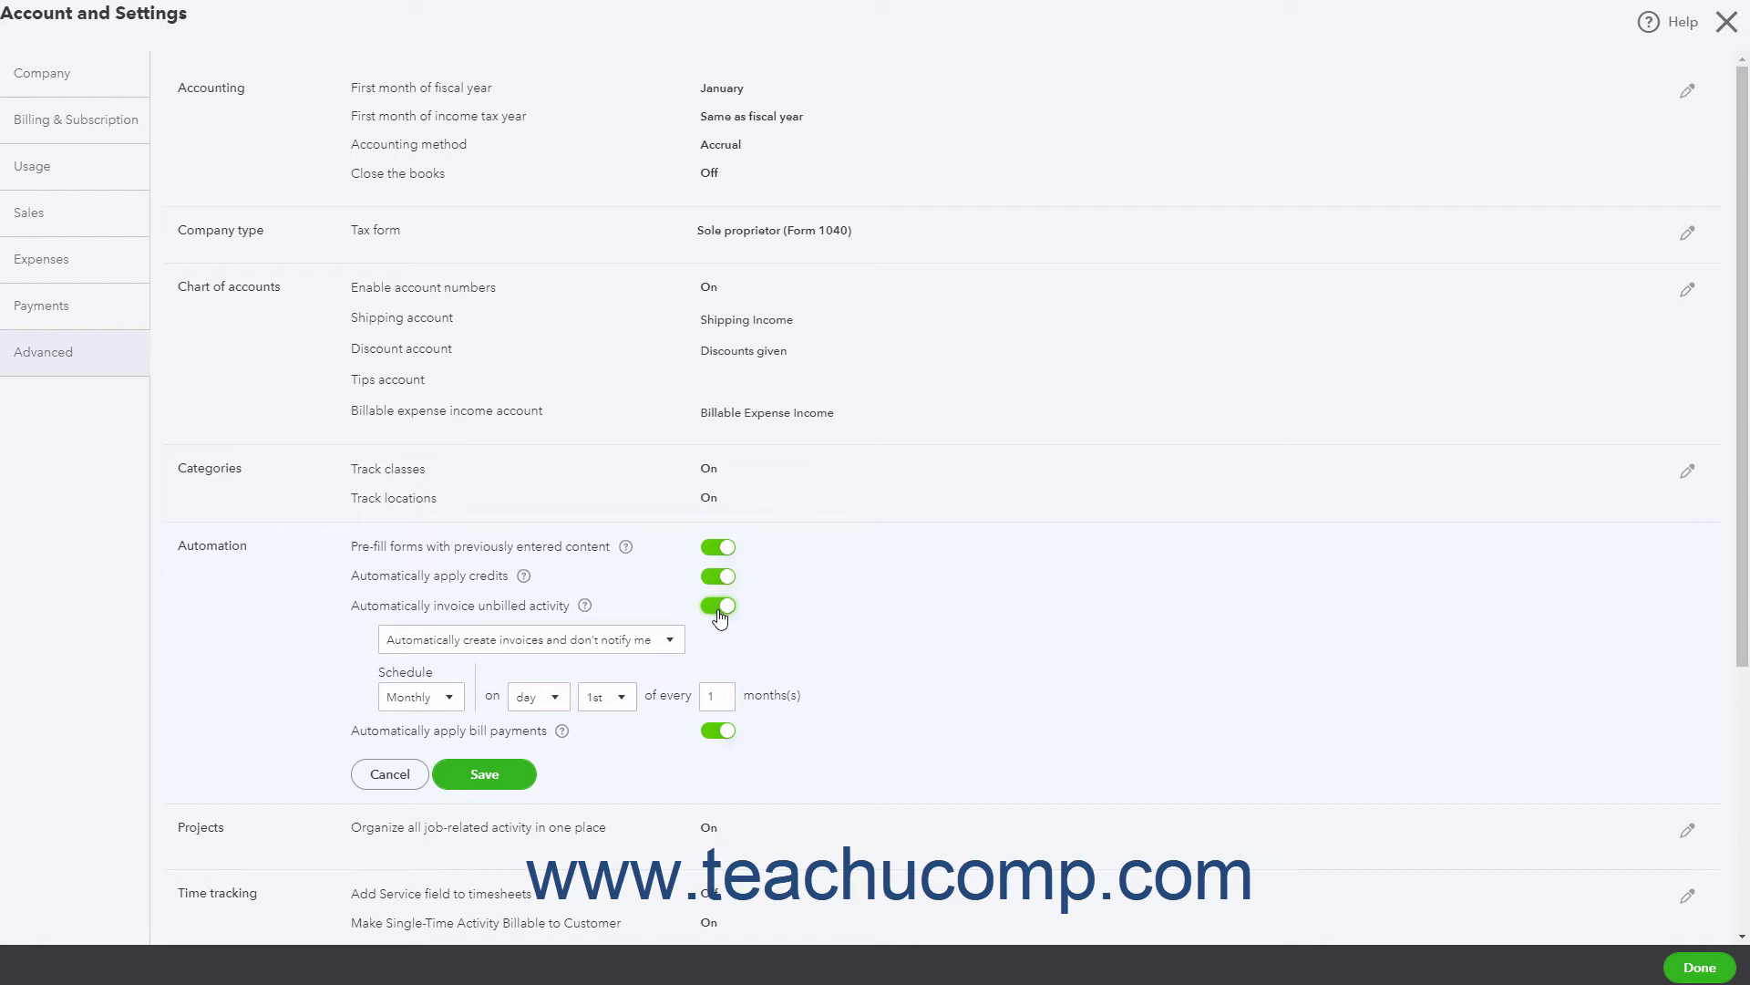
{"action": "left_click", "coordinate": [670, 642]}
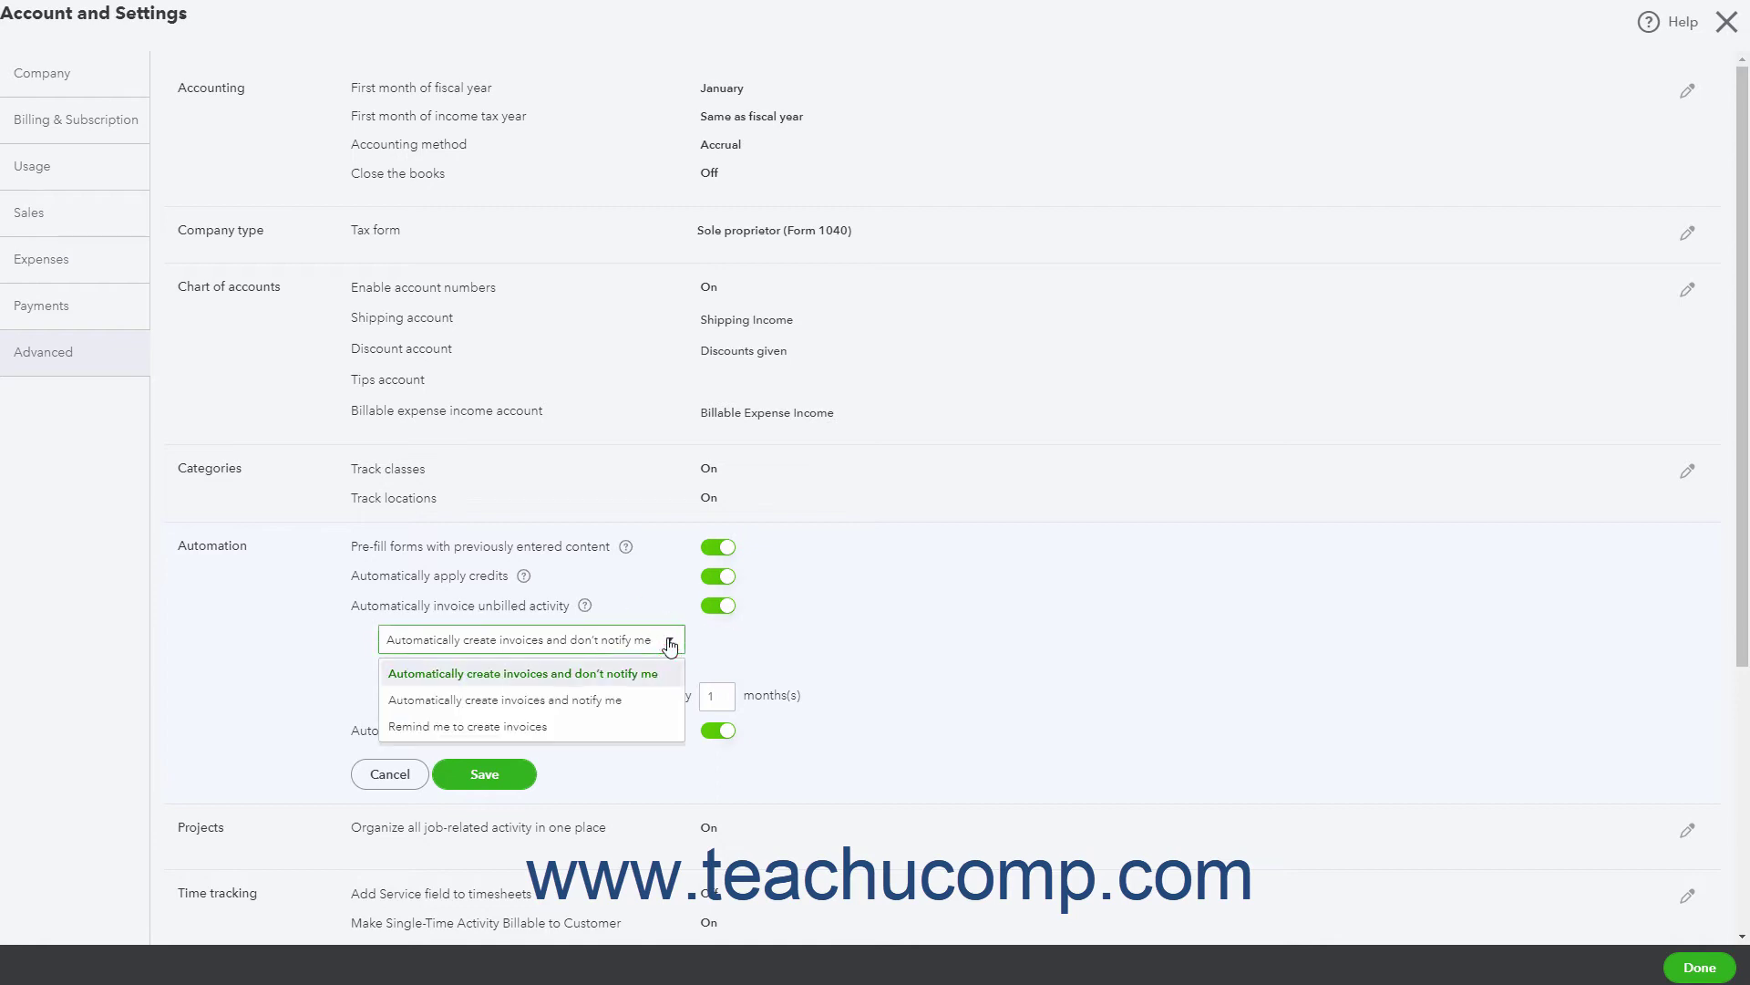
{"action": "left_click", "coordinate": [670, 642]}
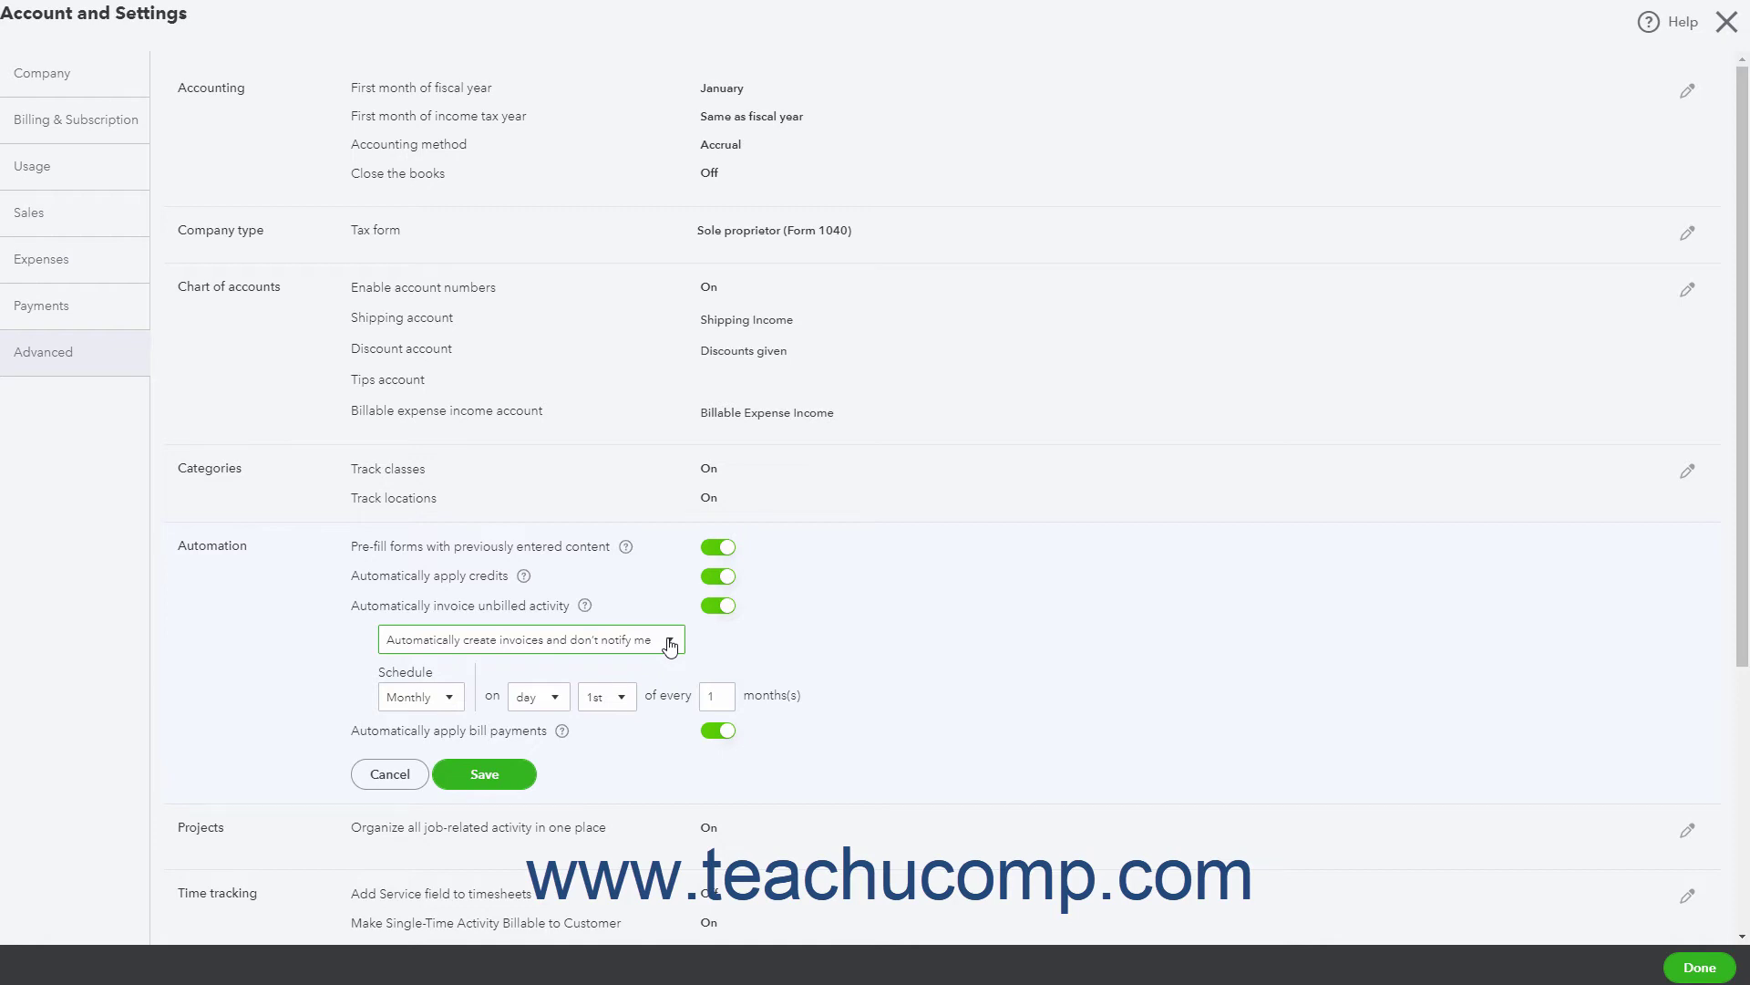
{"action": "left_click", "coordinate": [711, 607]}
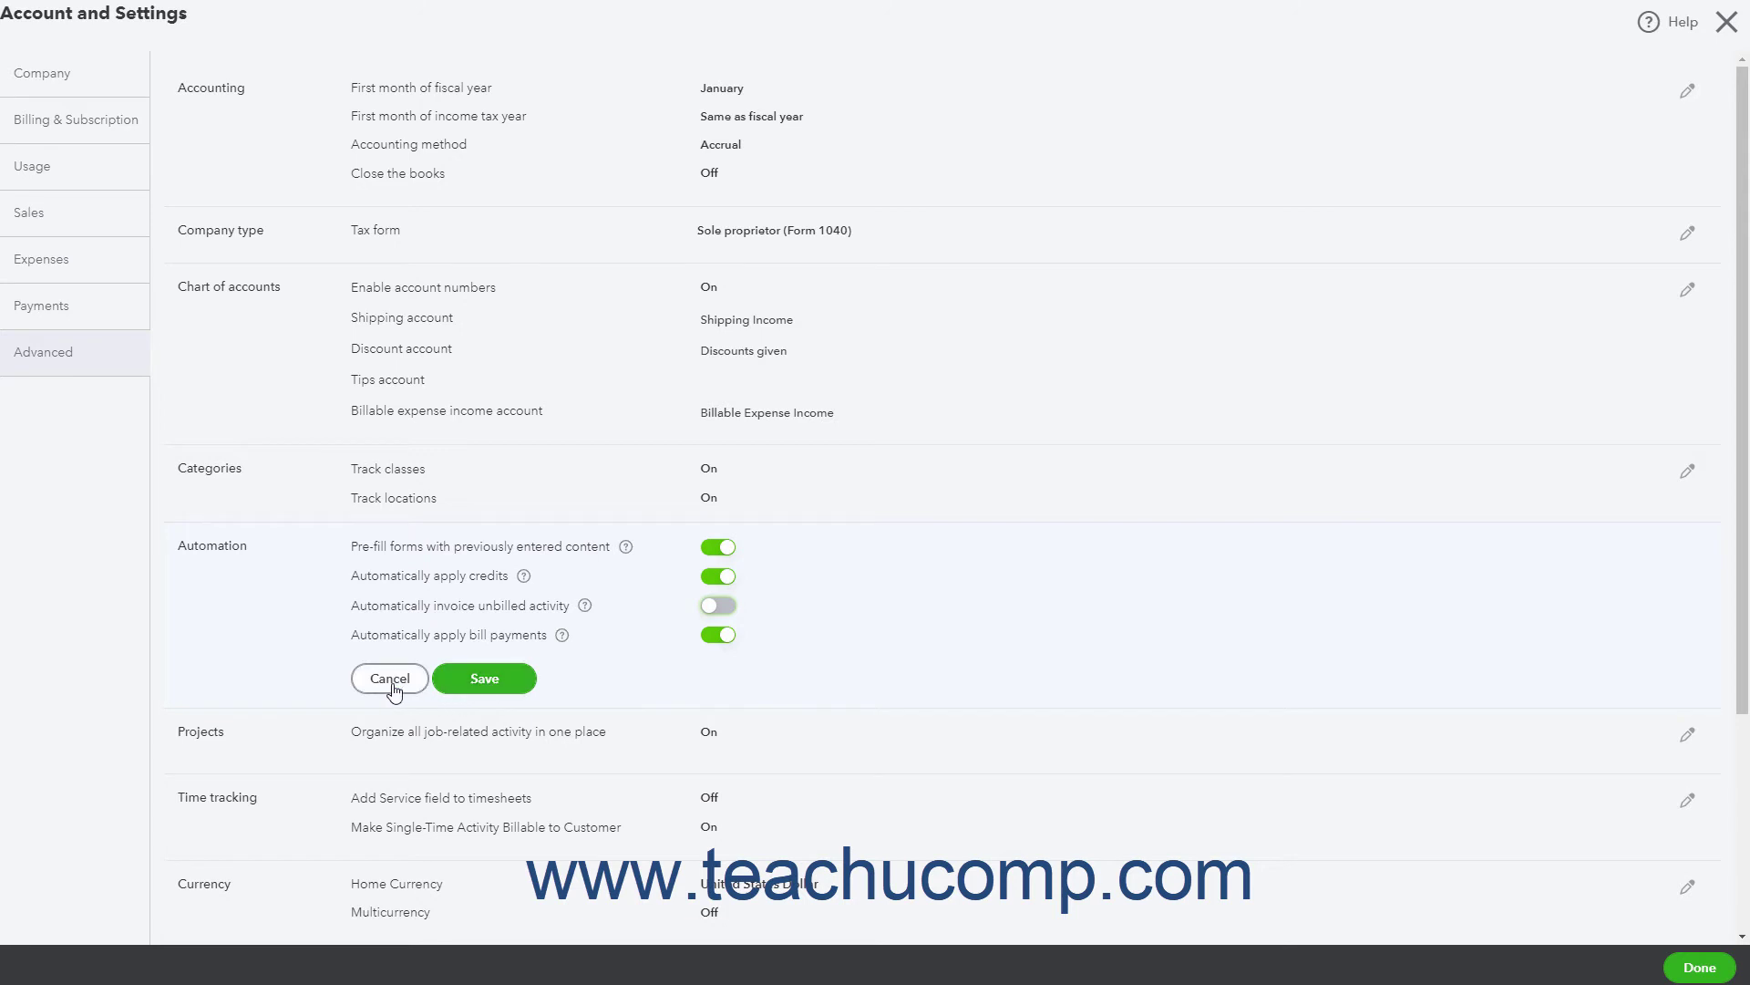
{"action": "left_click", "coordinate": [516, 679]}
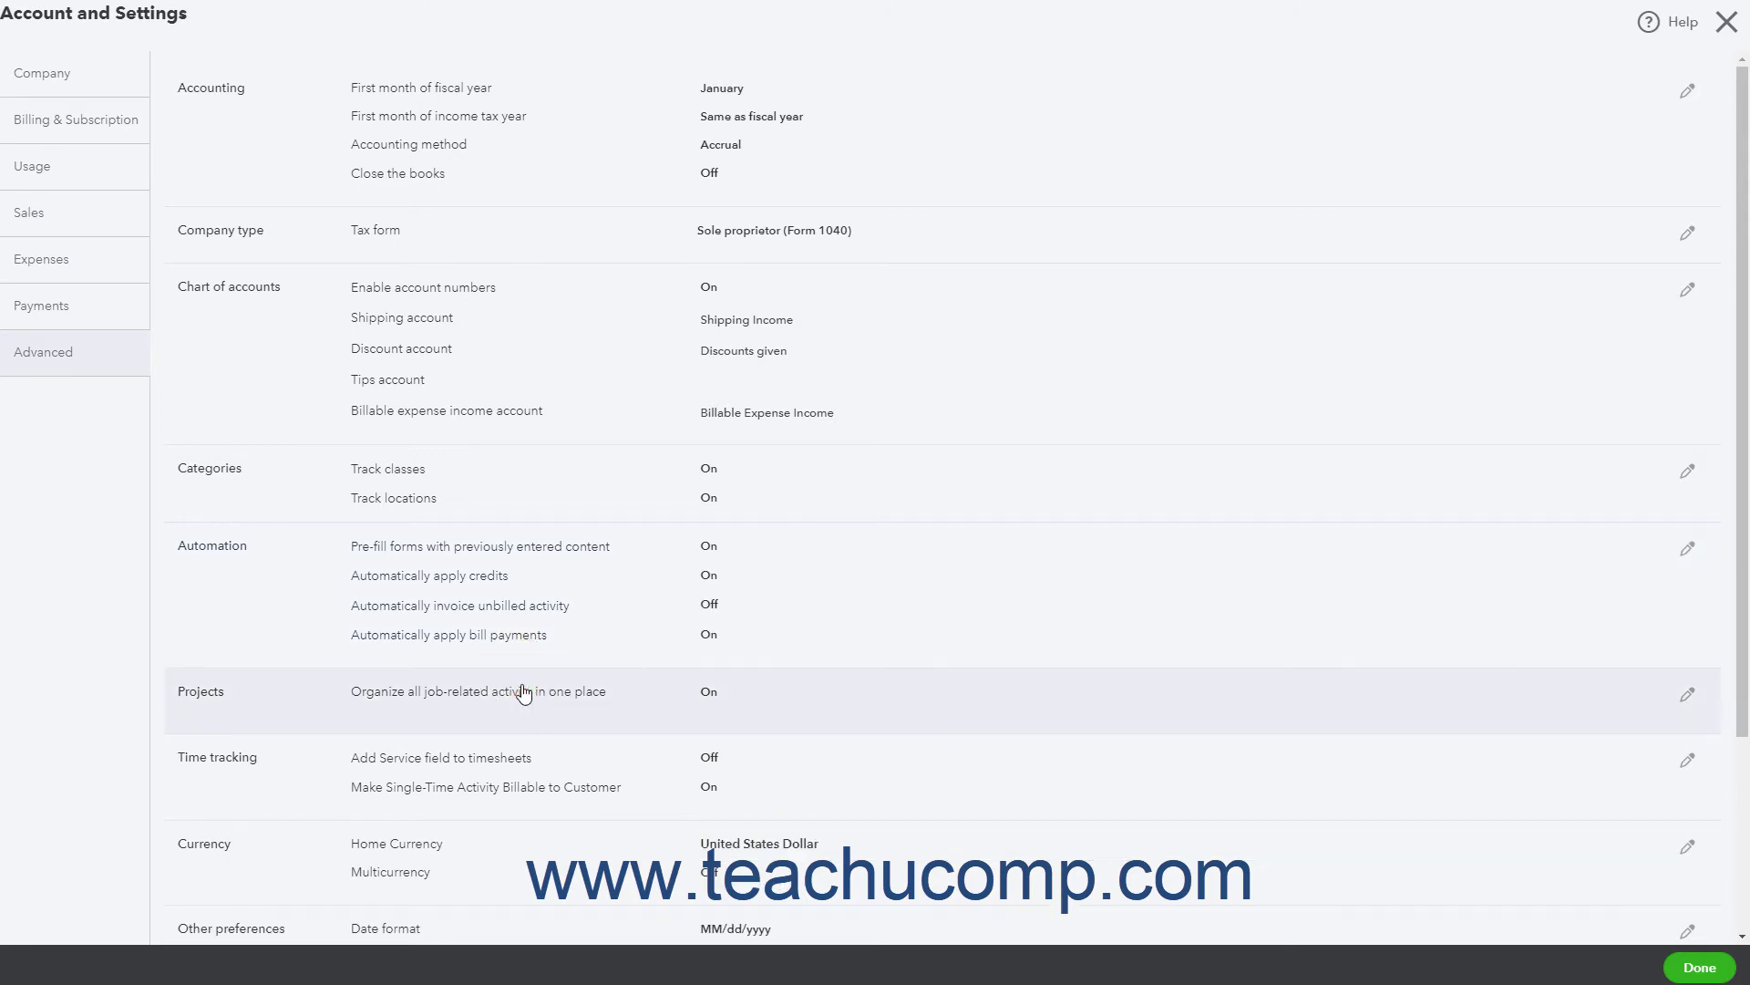
{"action": "left_click", "coordinate": [524, 698]}
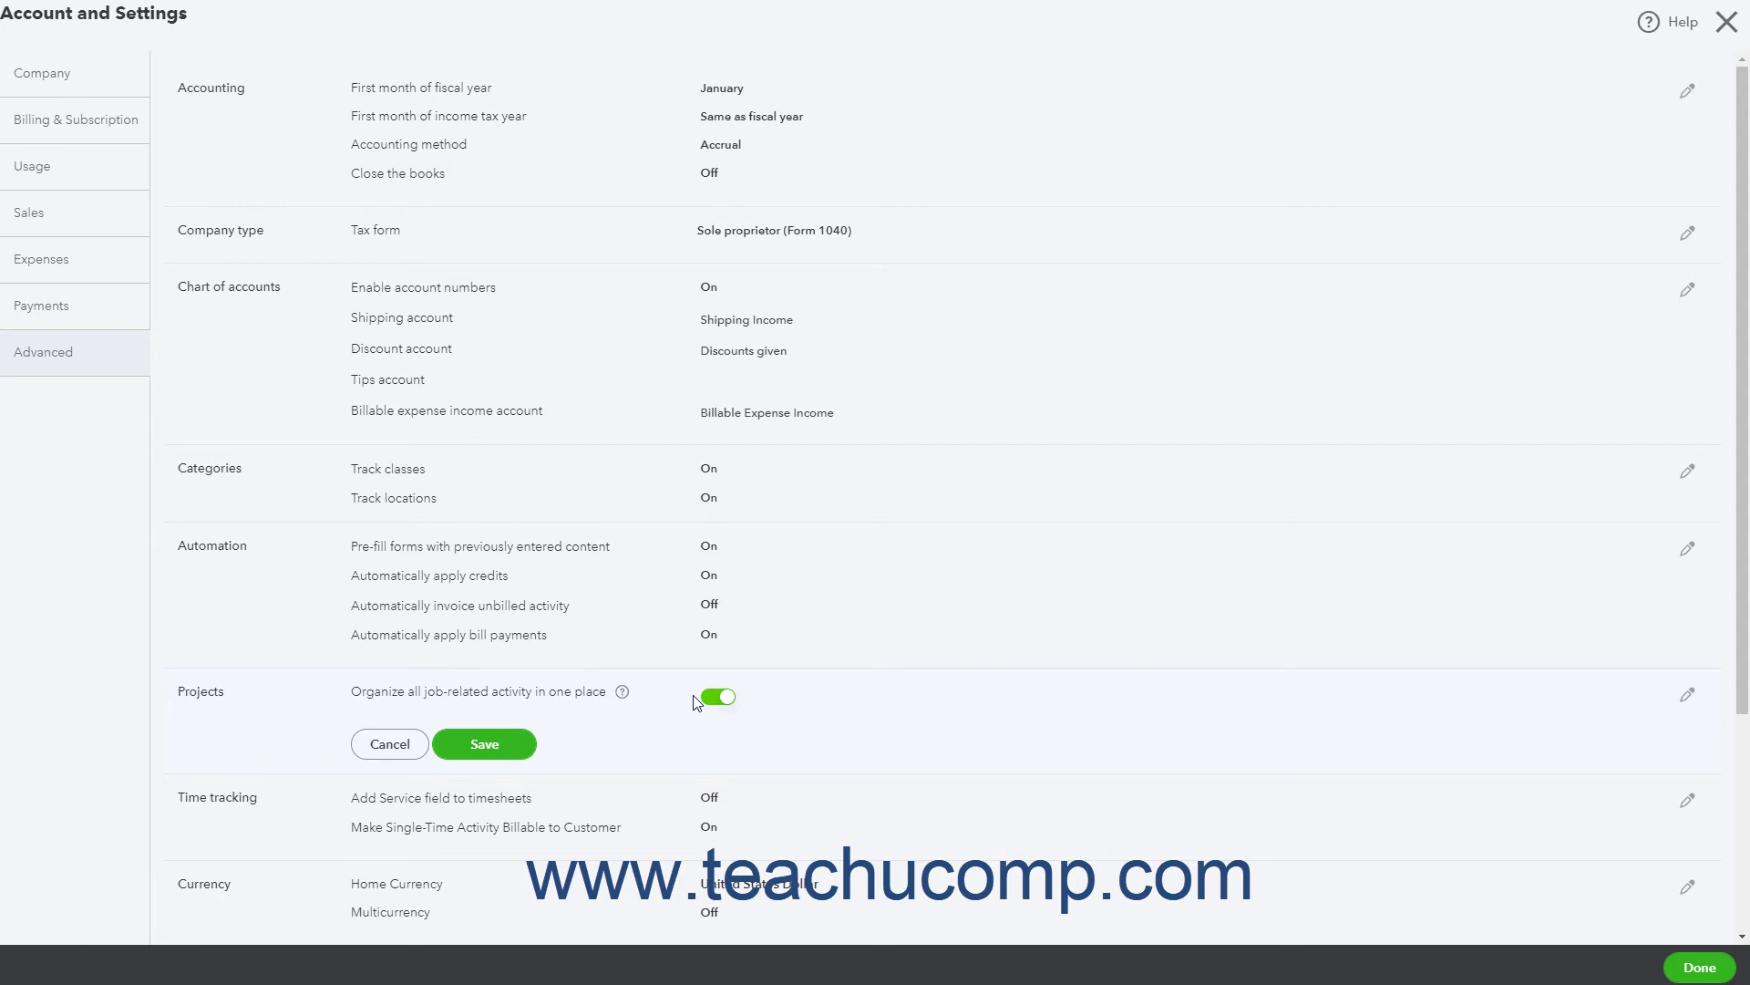
{"action": "left_click", "coordinate": [513, 744]}
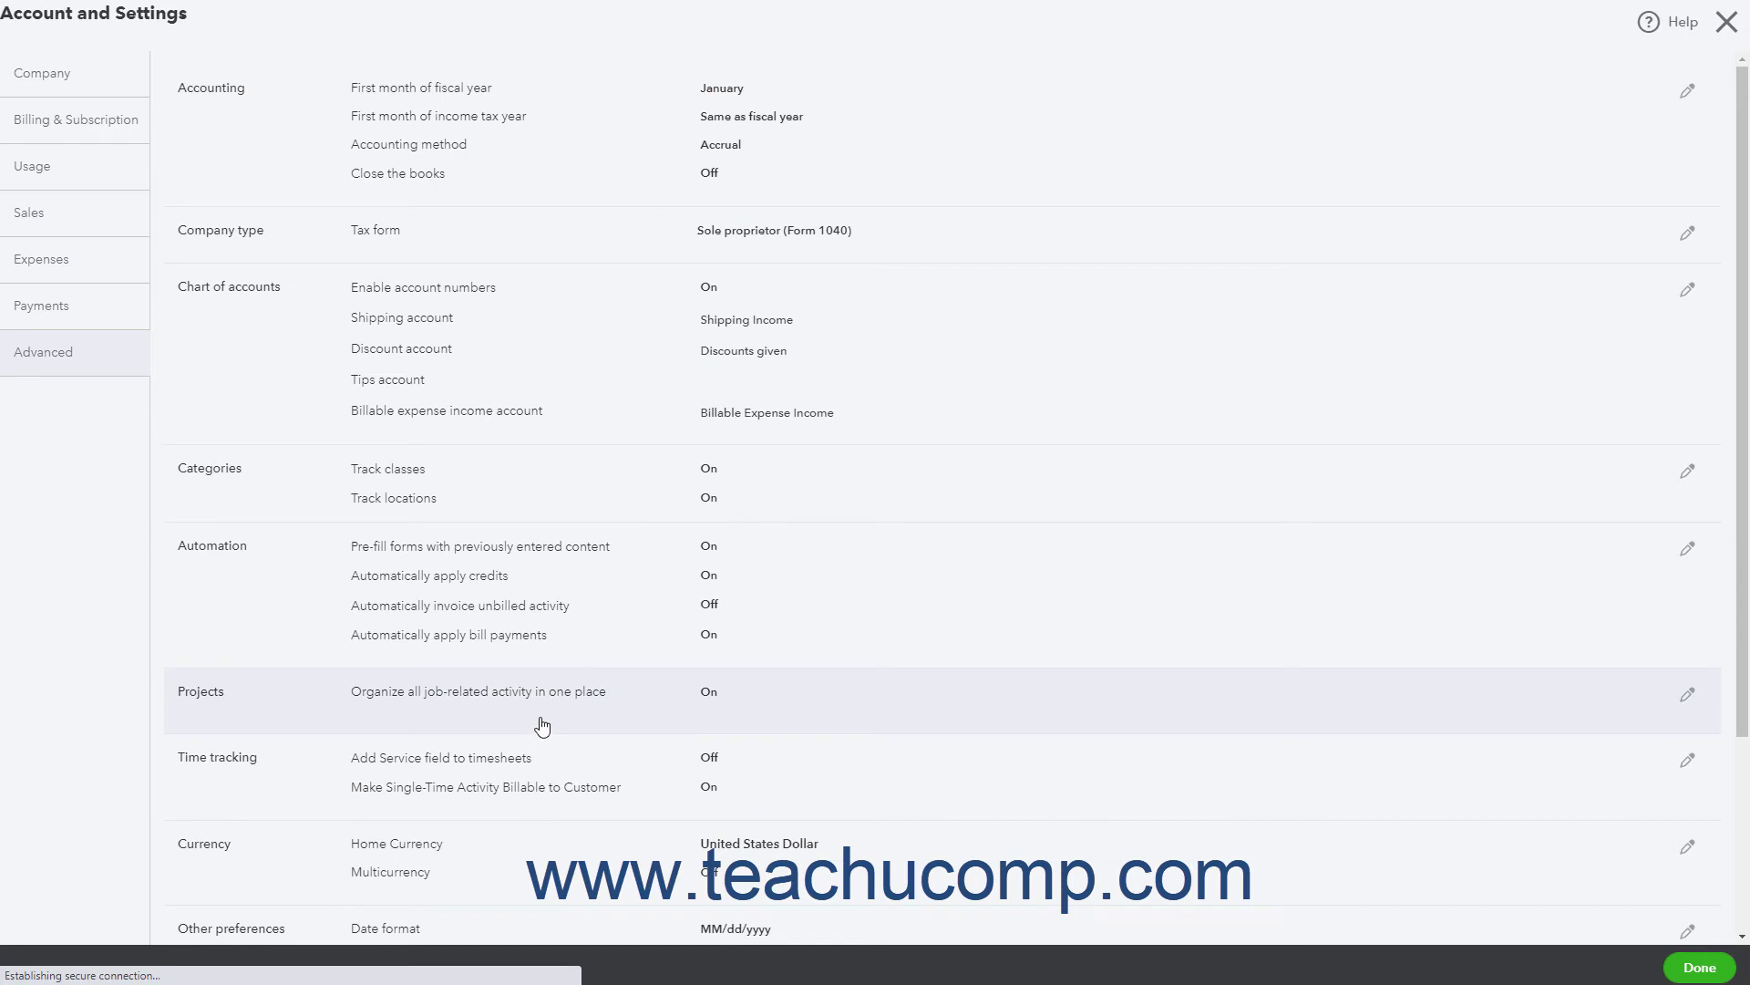
Step: In Time tracking, turn on Add Service field to timesheets, set the first day of work week to Monday, and save
{"action": "scroll", "coordinate": [543, 724], "scroll_direction": "down", "scroll_amount": 2}
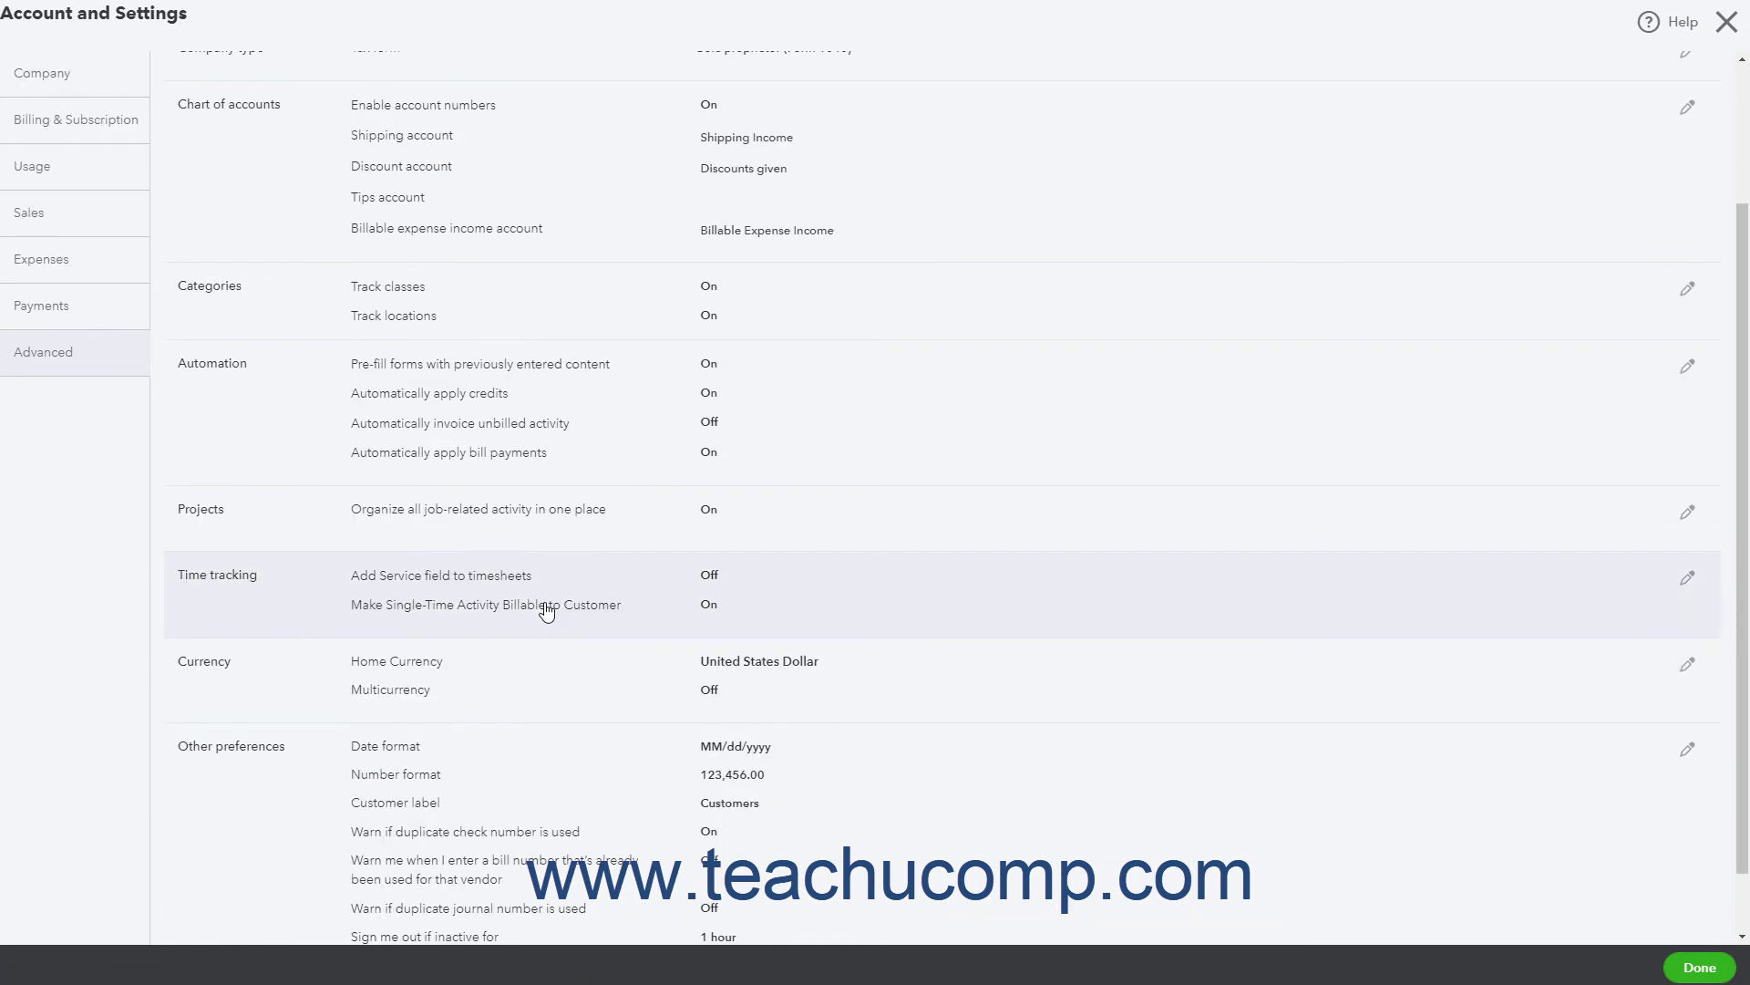
{"action": "left_click", "coordinate": [547, 611]}
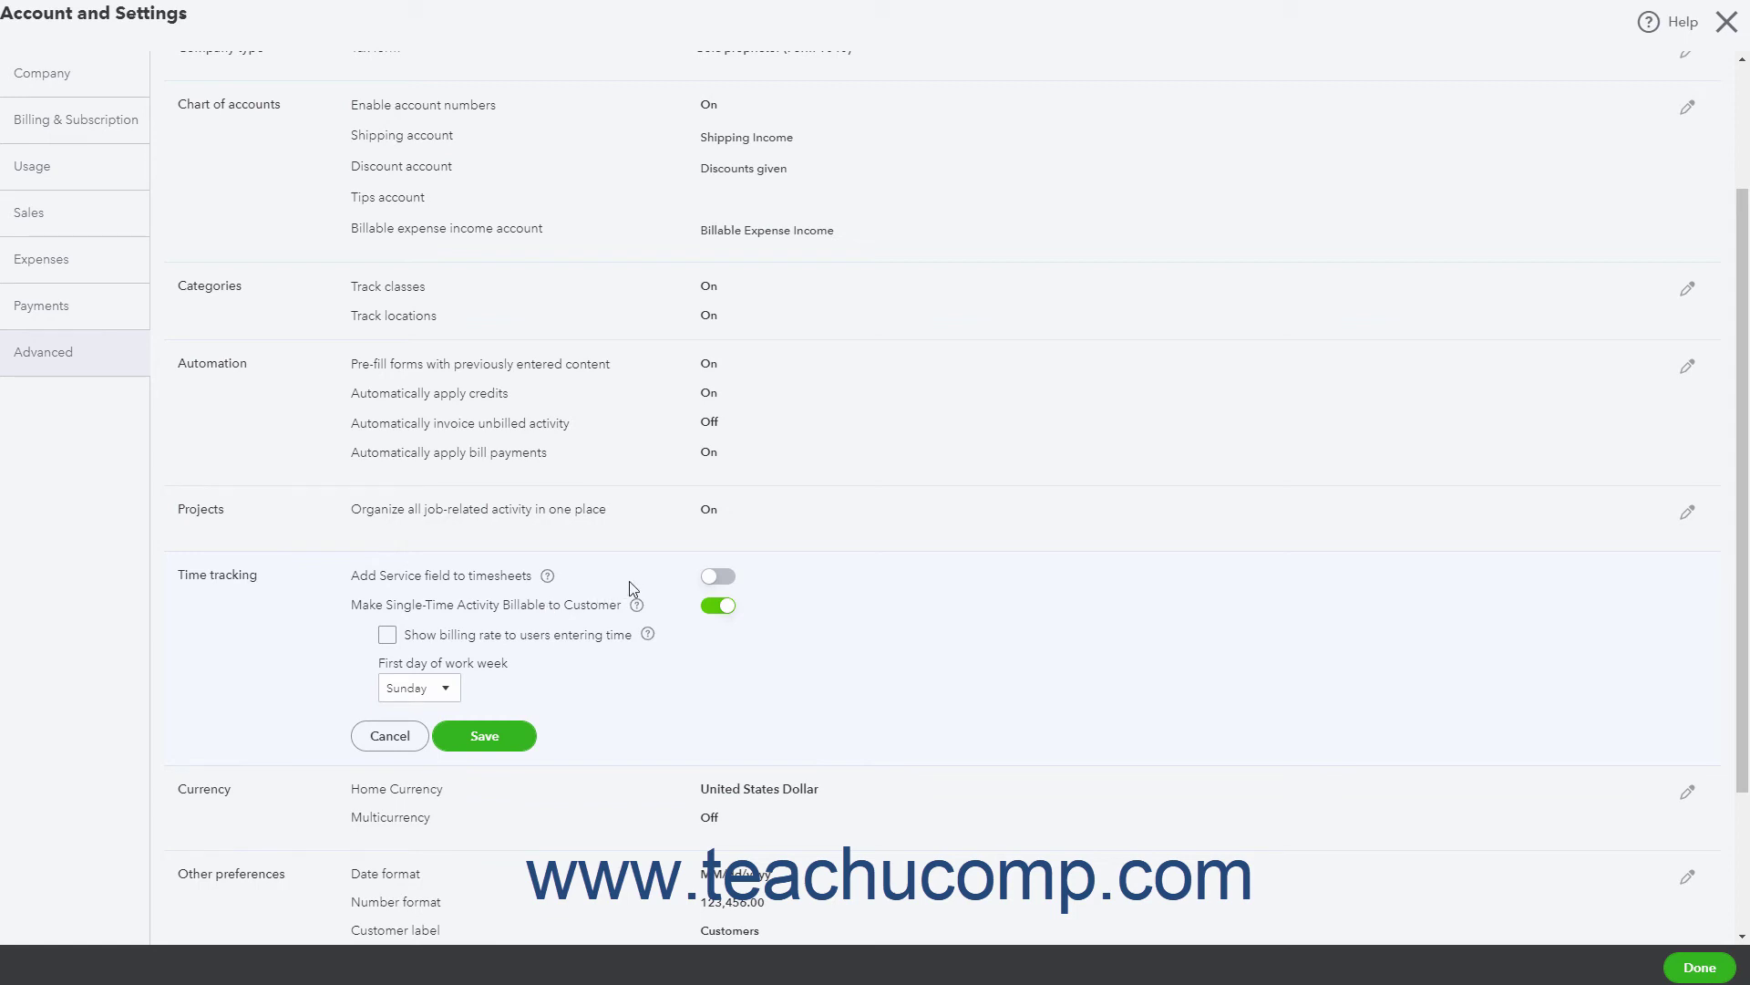
{"action": "left_click", "coordinate": [719, 578]}
{"action": "left_click", "coordinate": [446, 689]}
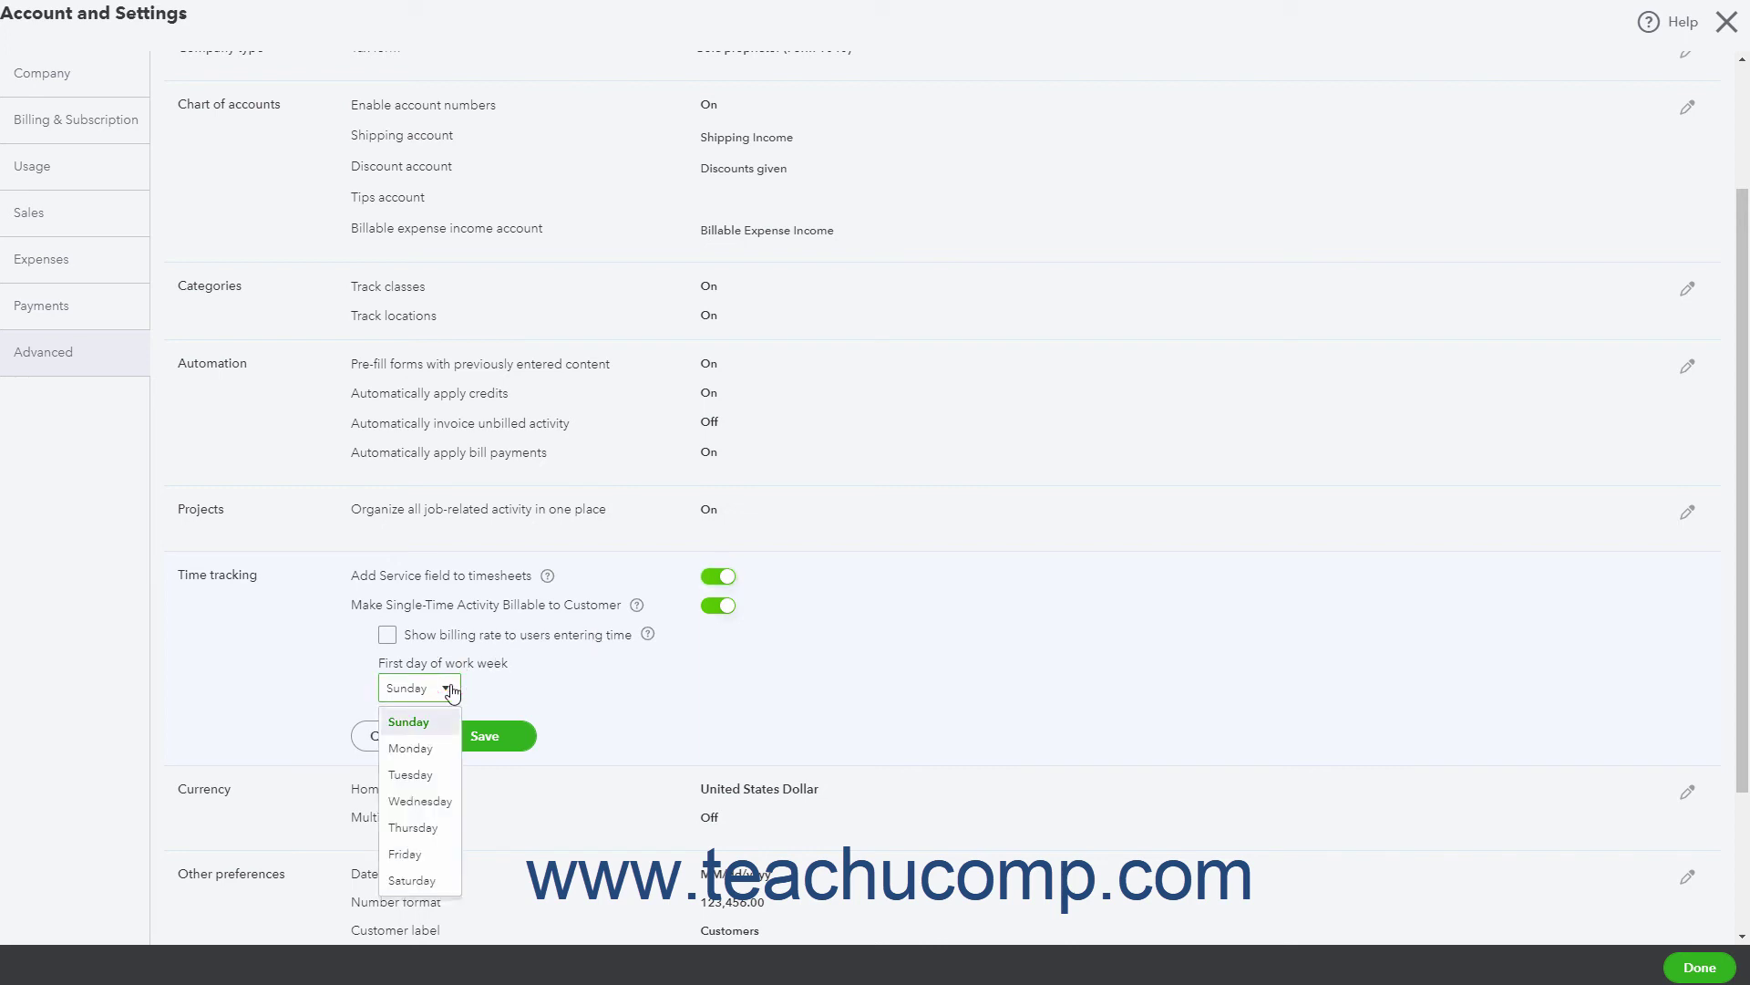
{"action": "left_click", "coordinate": [418, 749]}
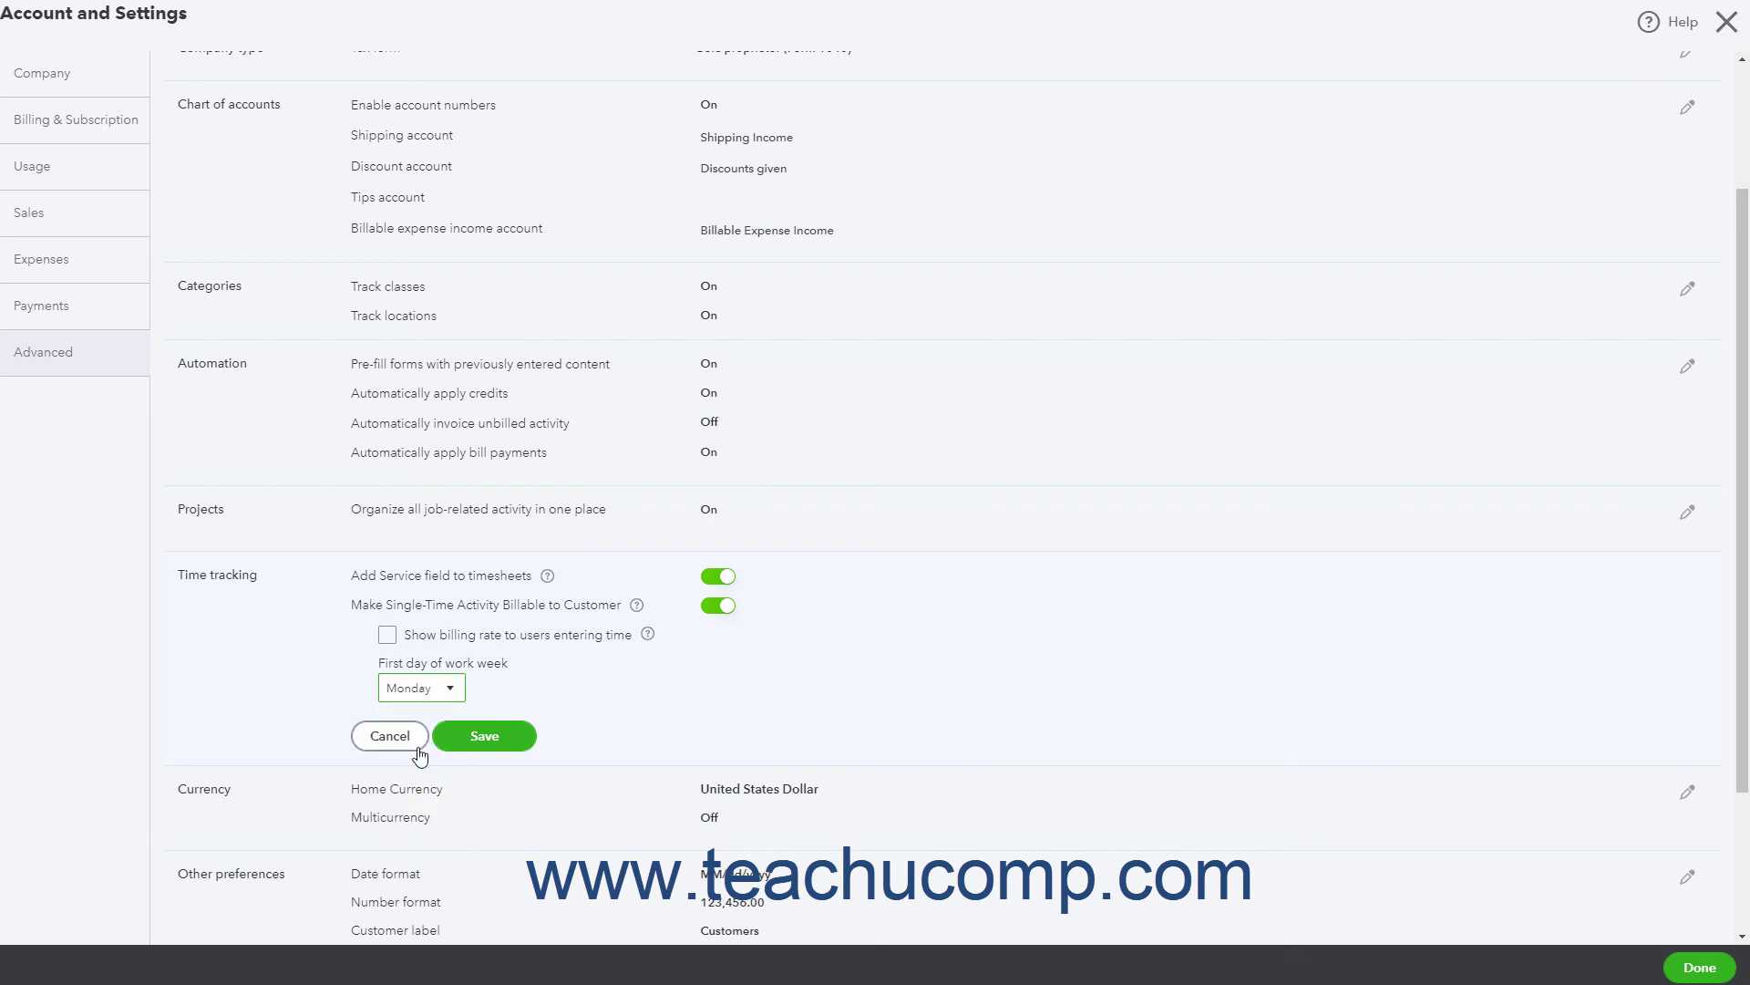
{"action": "left_click", "coordinate": [476, 739]}
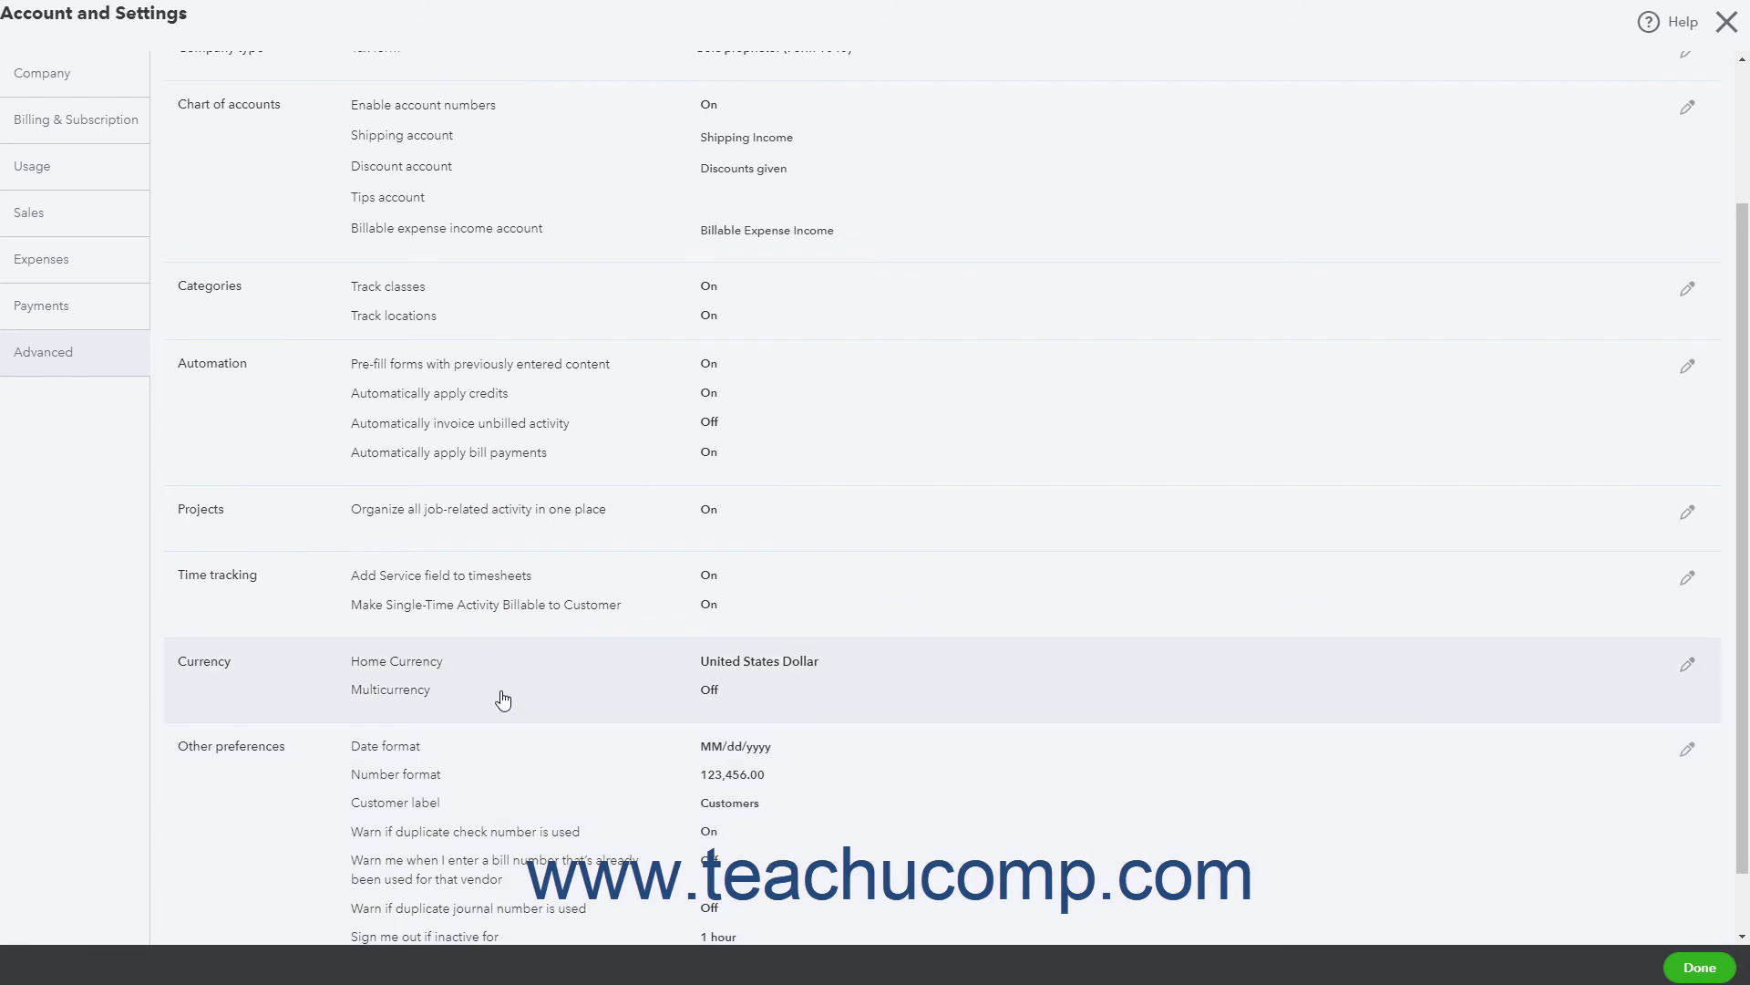
Step: Review the home currency choices, try turning on Multicurrency with the acknowledgement that it can't be undone, and discard the Currency edits
{"action": "left_click", "coordinate": [504, 699]}
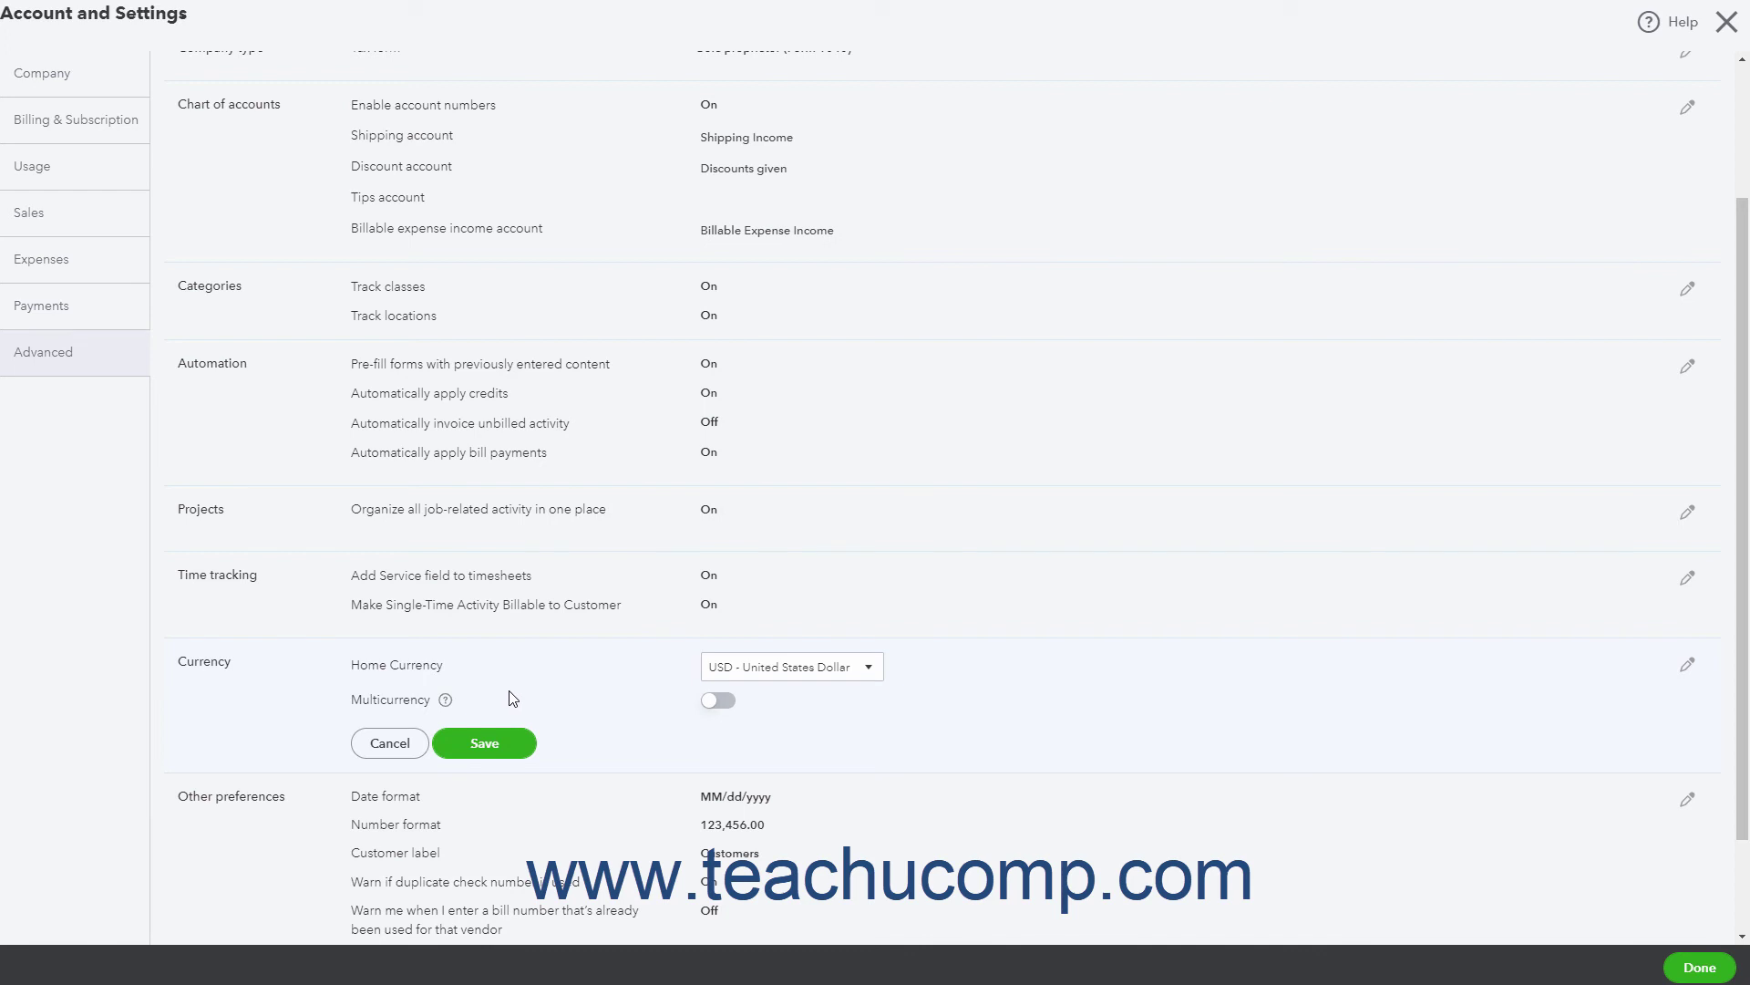
{"action": "left_click", "coordinate": [867, 670]}
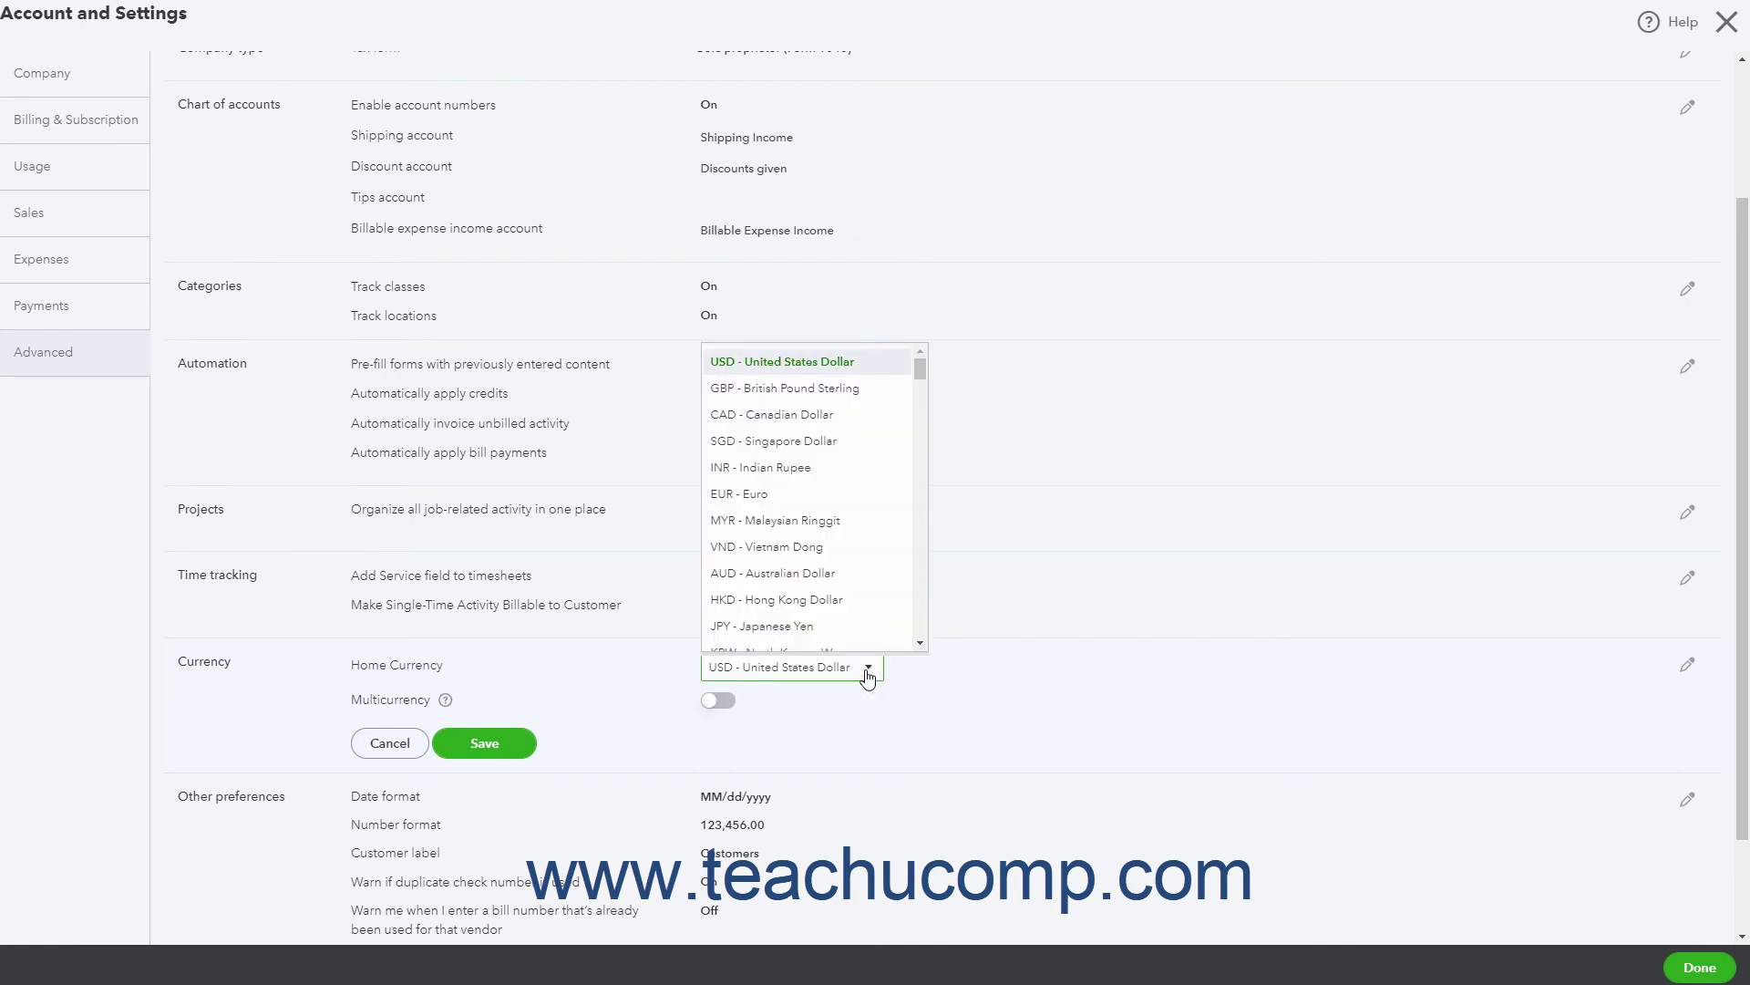
{"action": "left_click", "coordinate": [867, 673]}
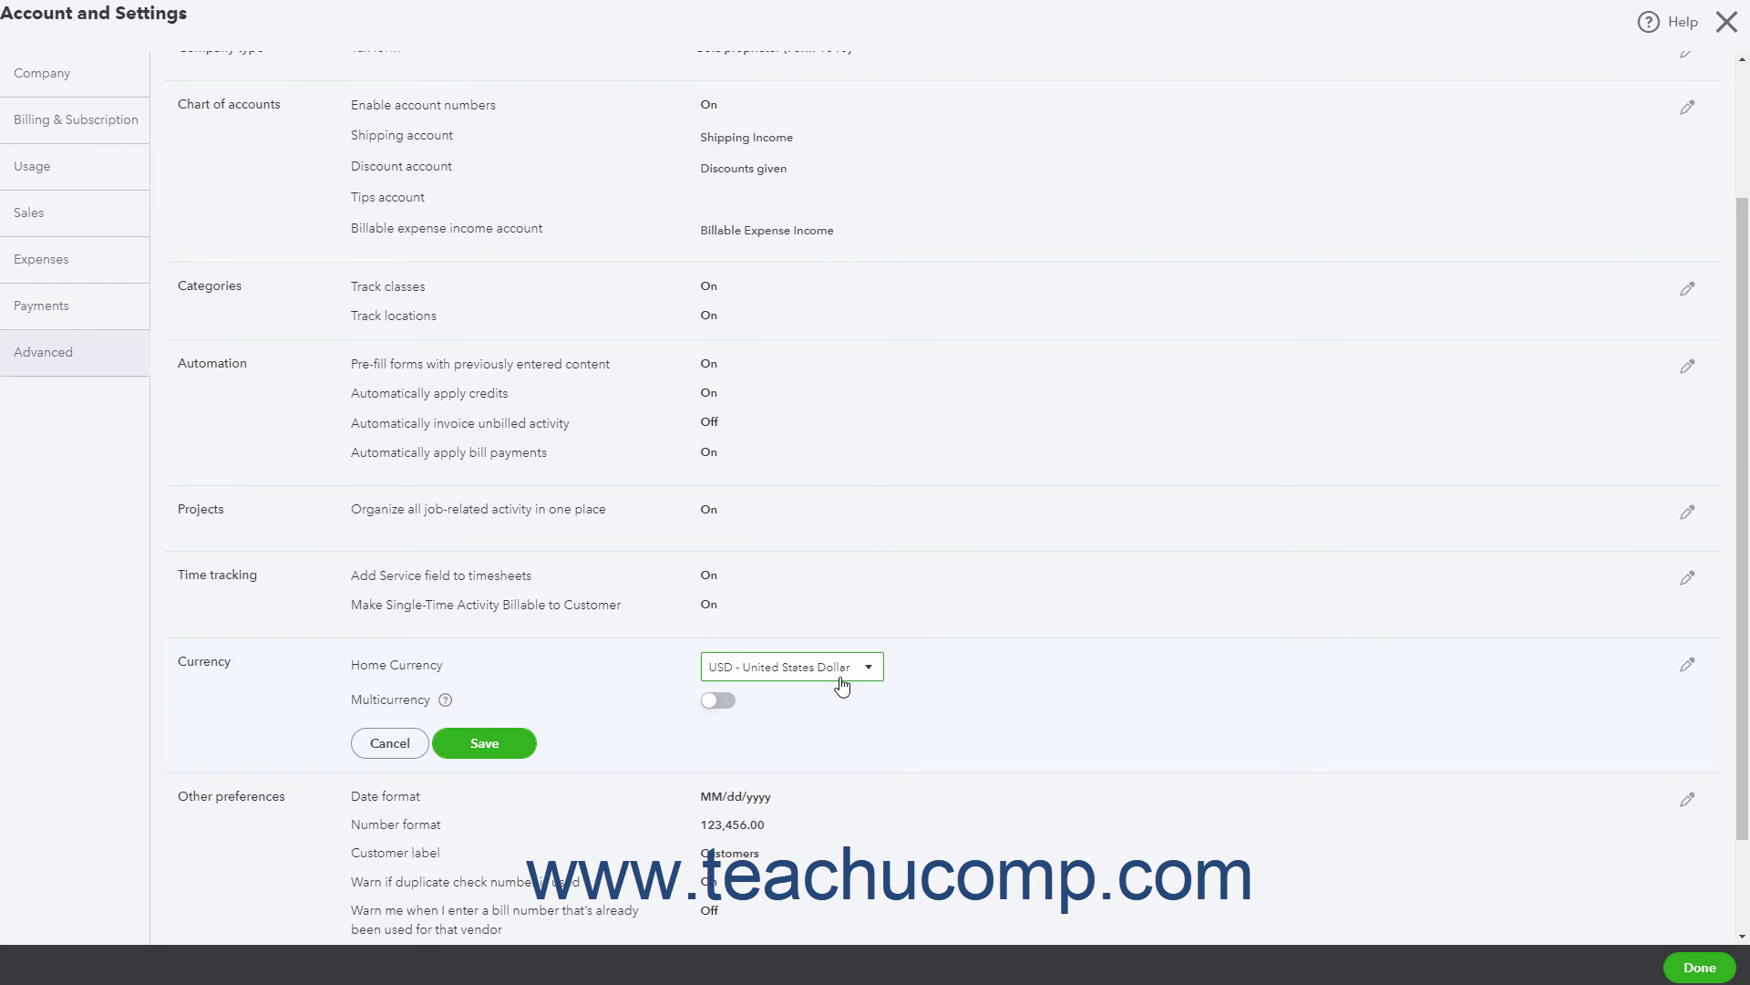
{"action": "left_click", "coordinate": [716, 702]}
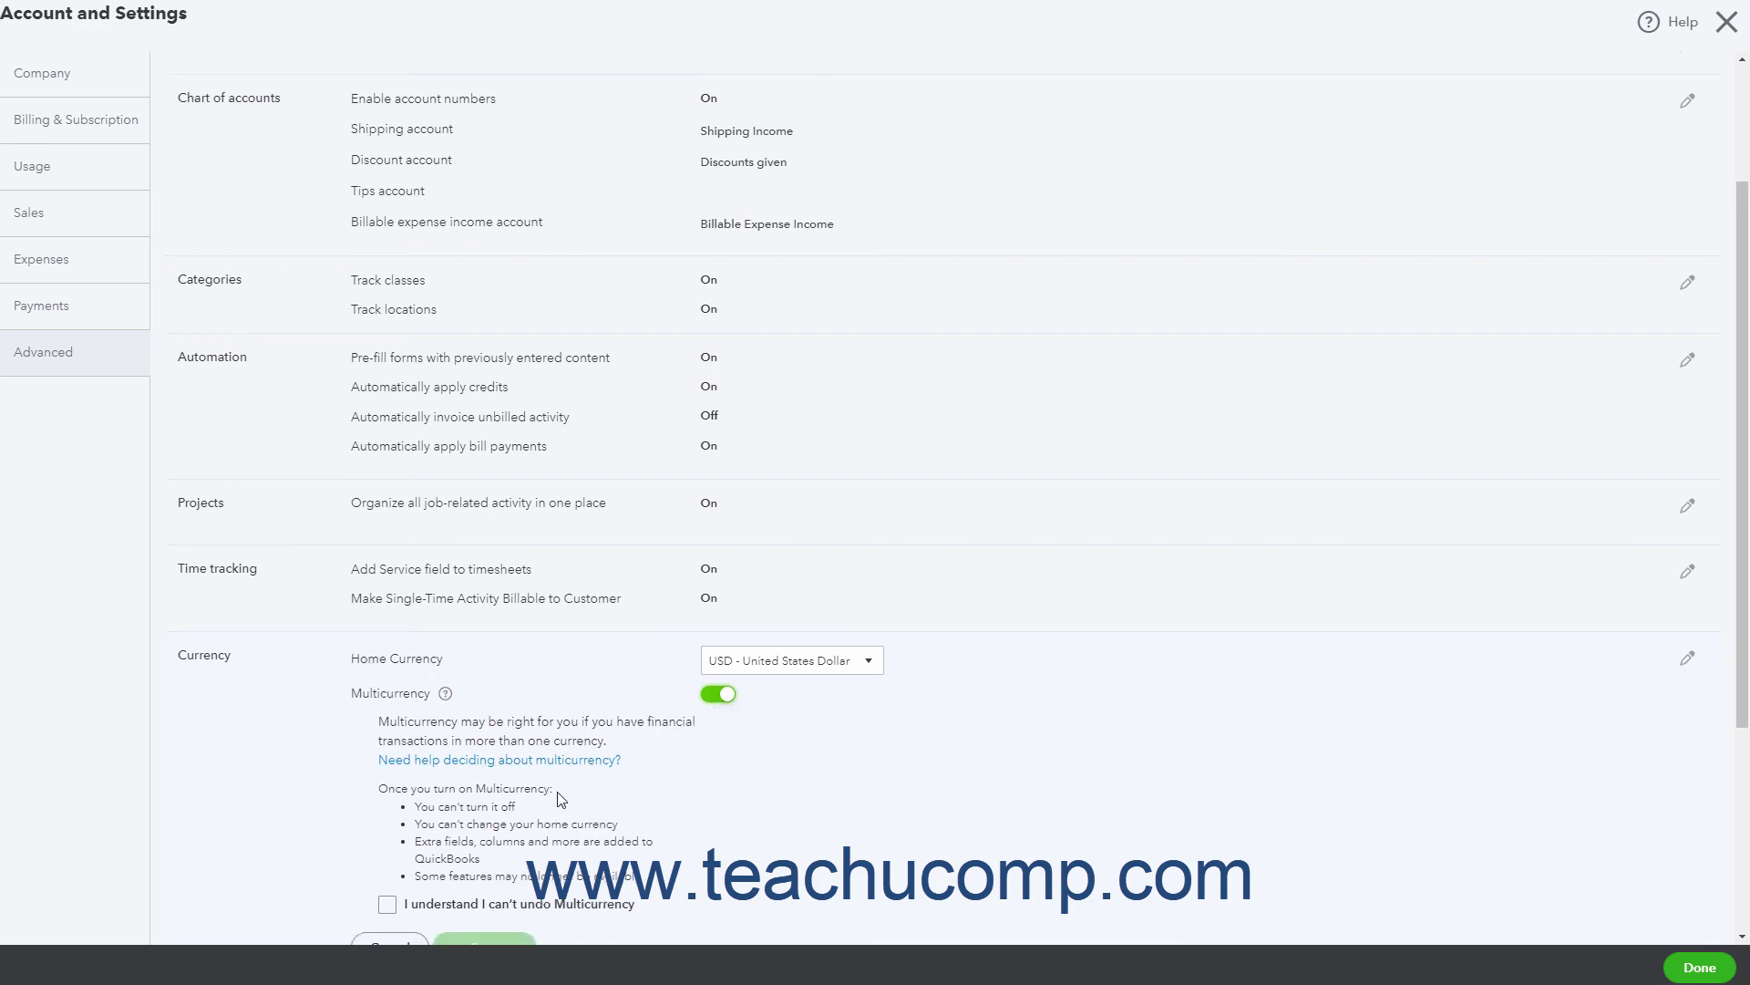
{"action": "scroll", "coordinate": [574, 729], "scroll_direction": "down", "scroll_amount": 2}
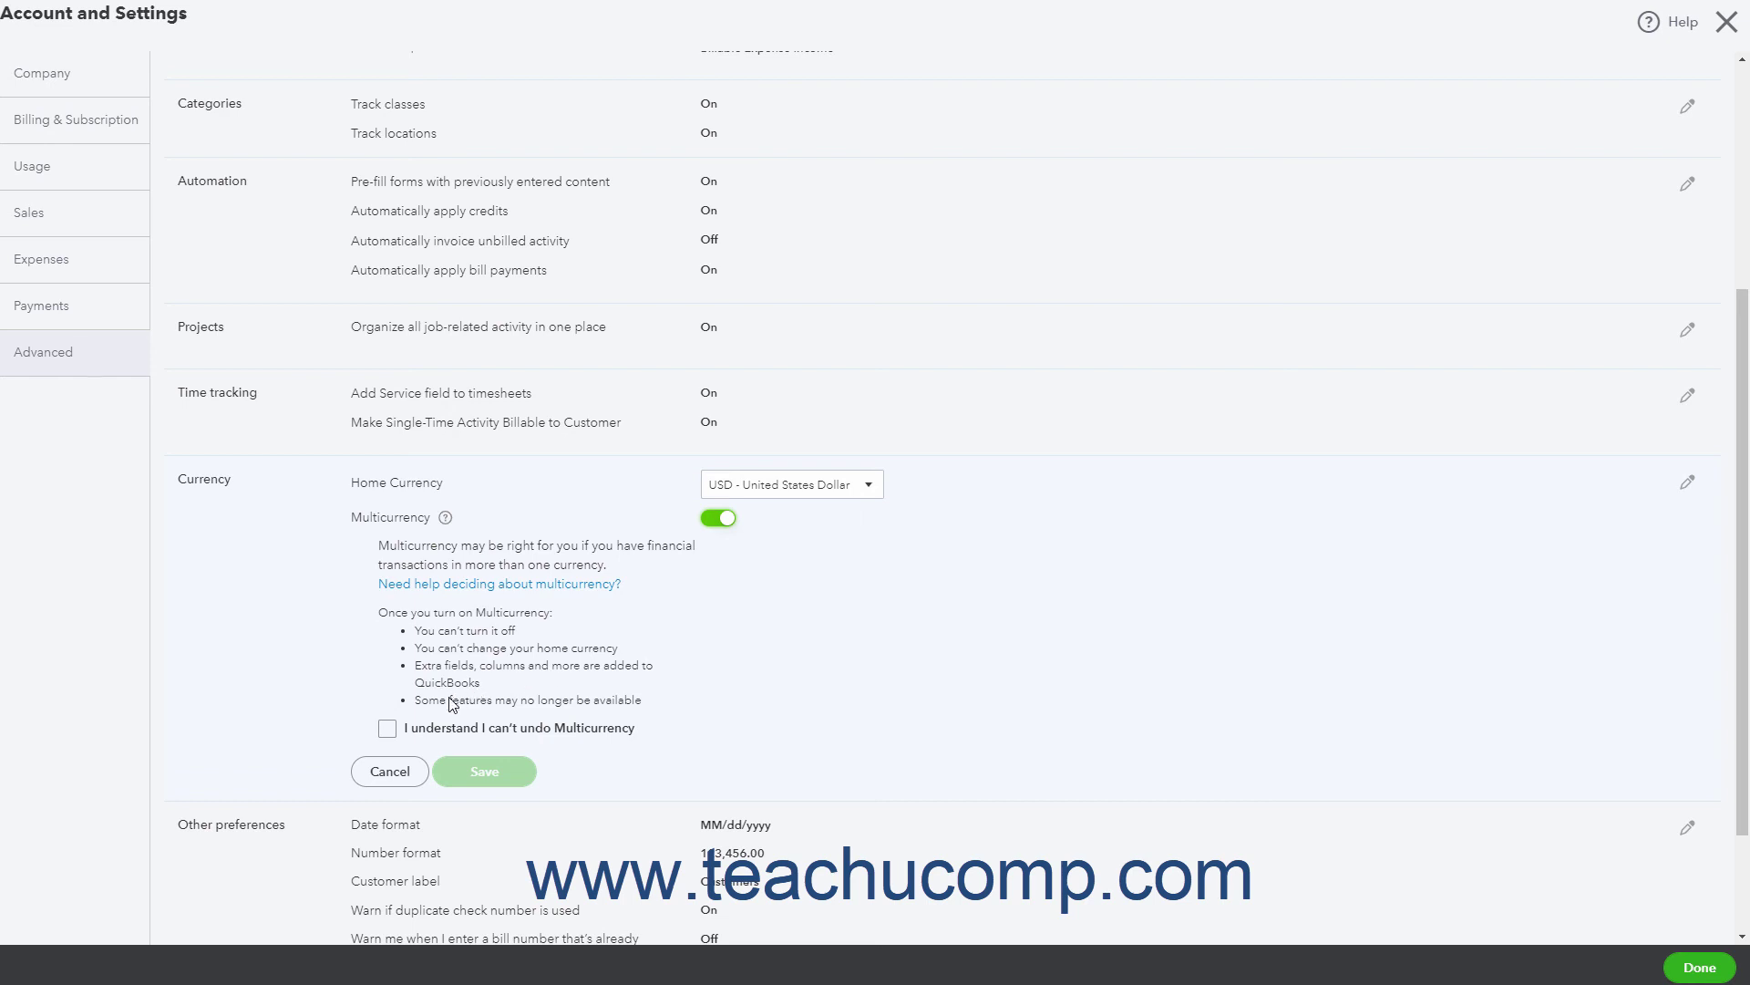
{"action": "left_click", "coordinate": [396, 726]}
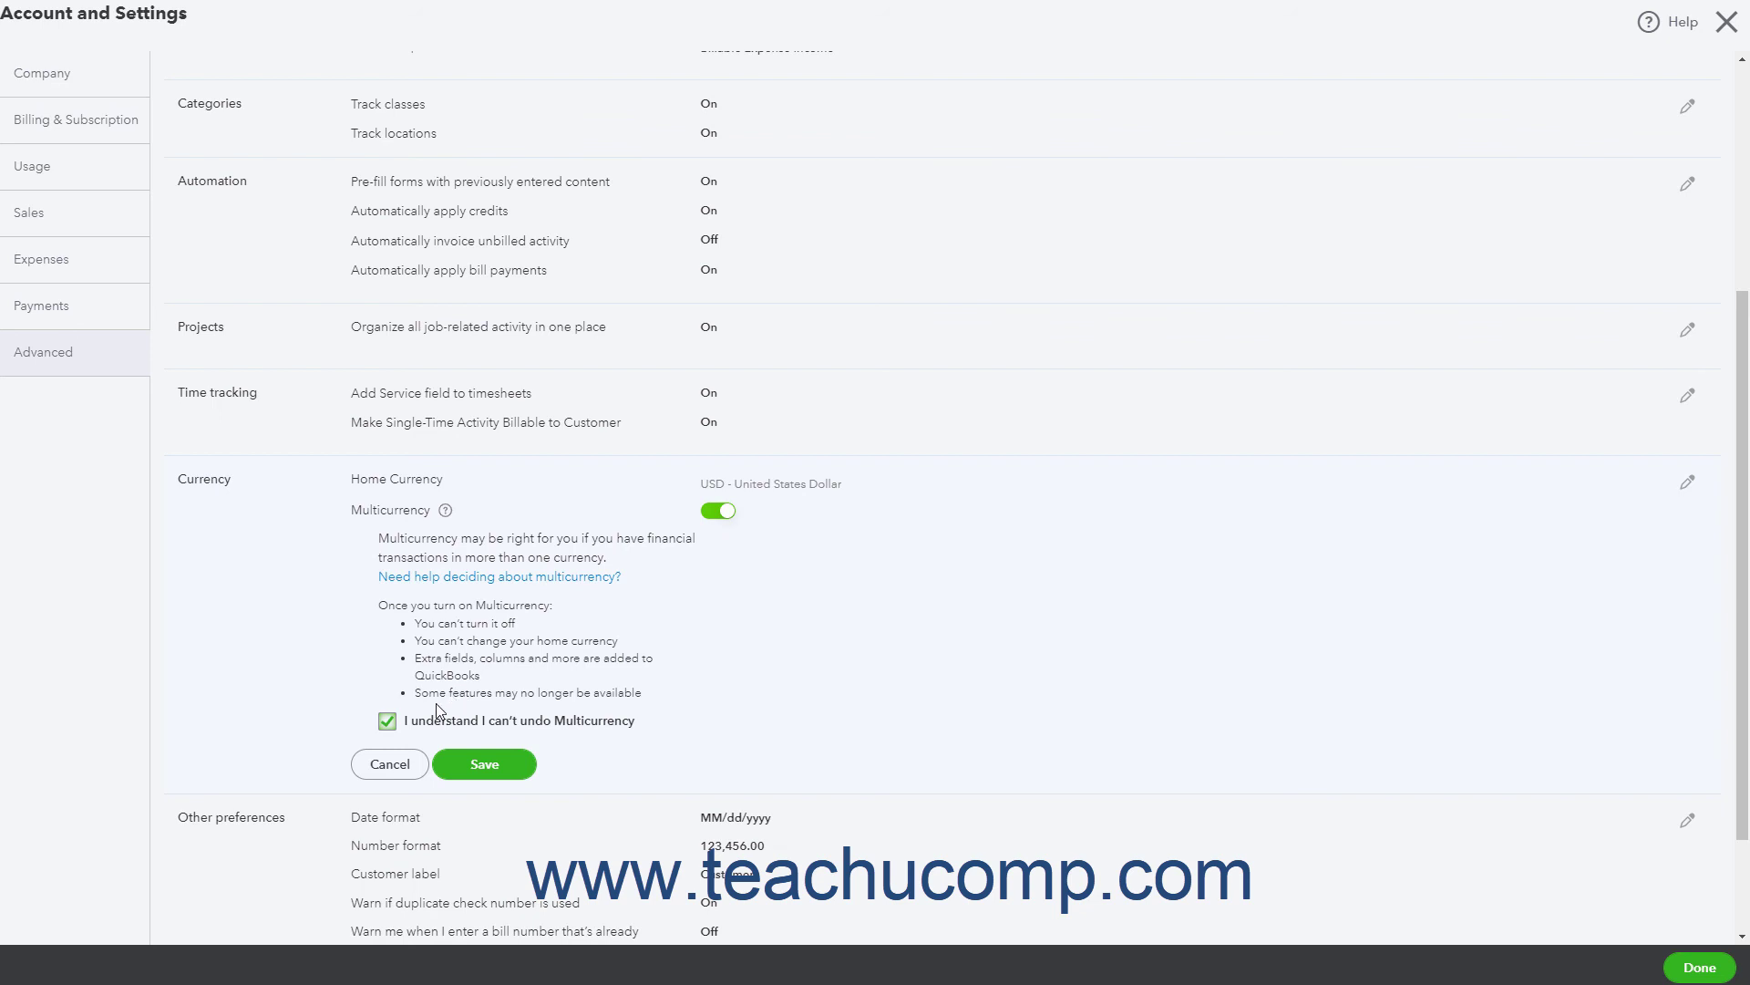
{"action": "left_click", "coordinate": [386, 766]}
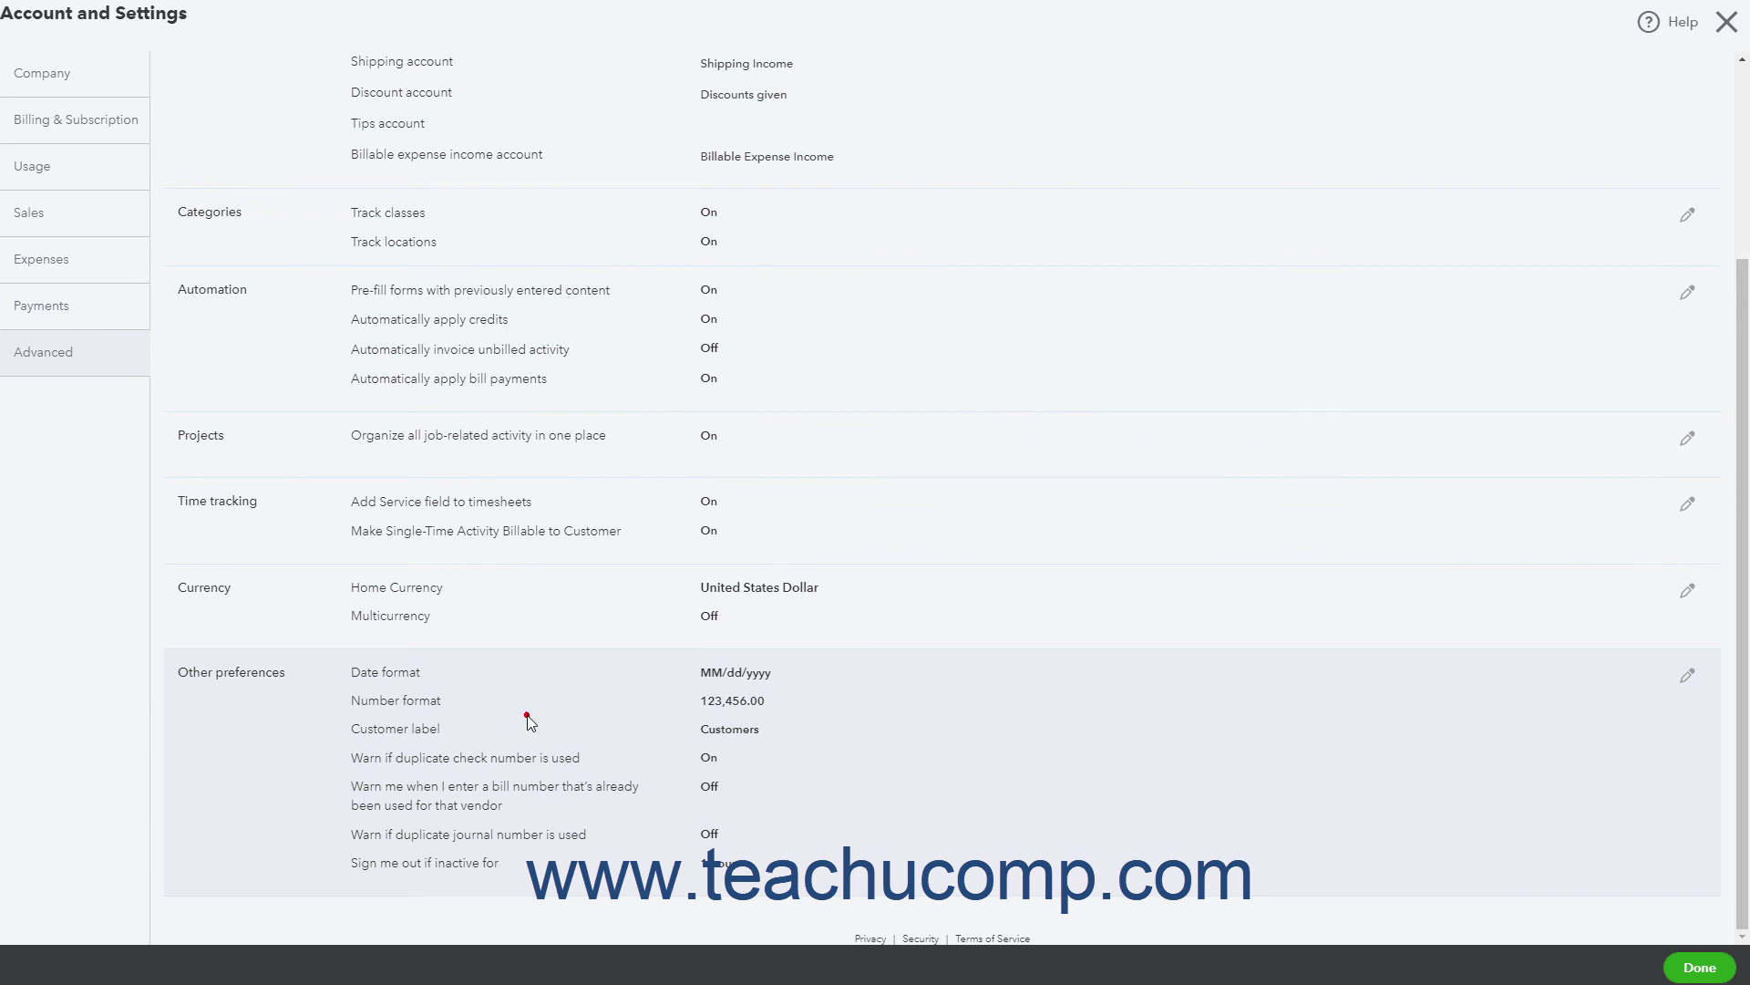
Step: Examine the available date formats, number formats and customer labels in Other preferences without changing them
{"action": "left_click", "coordinate": [530, 725]}
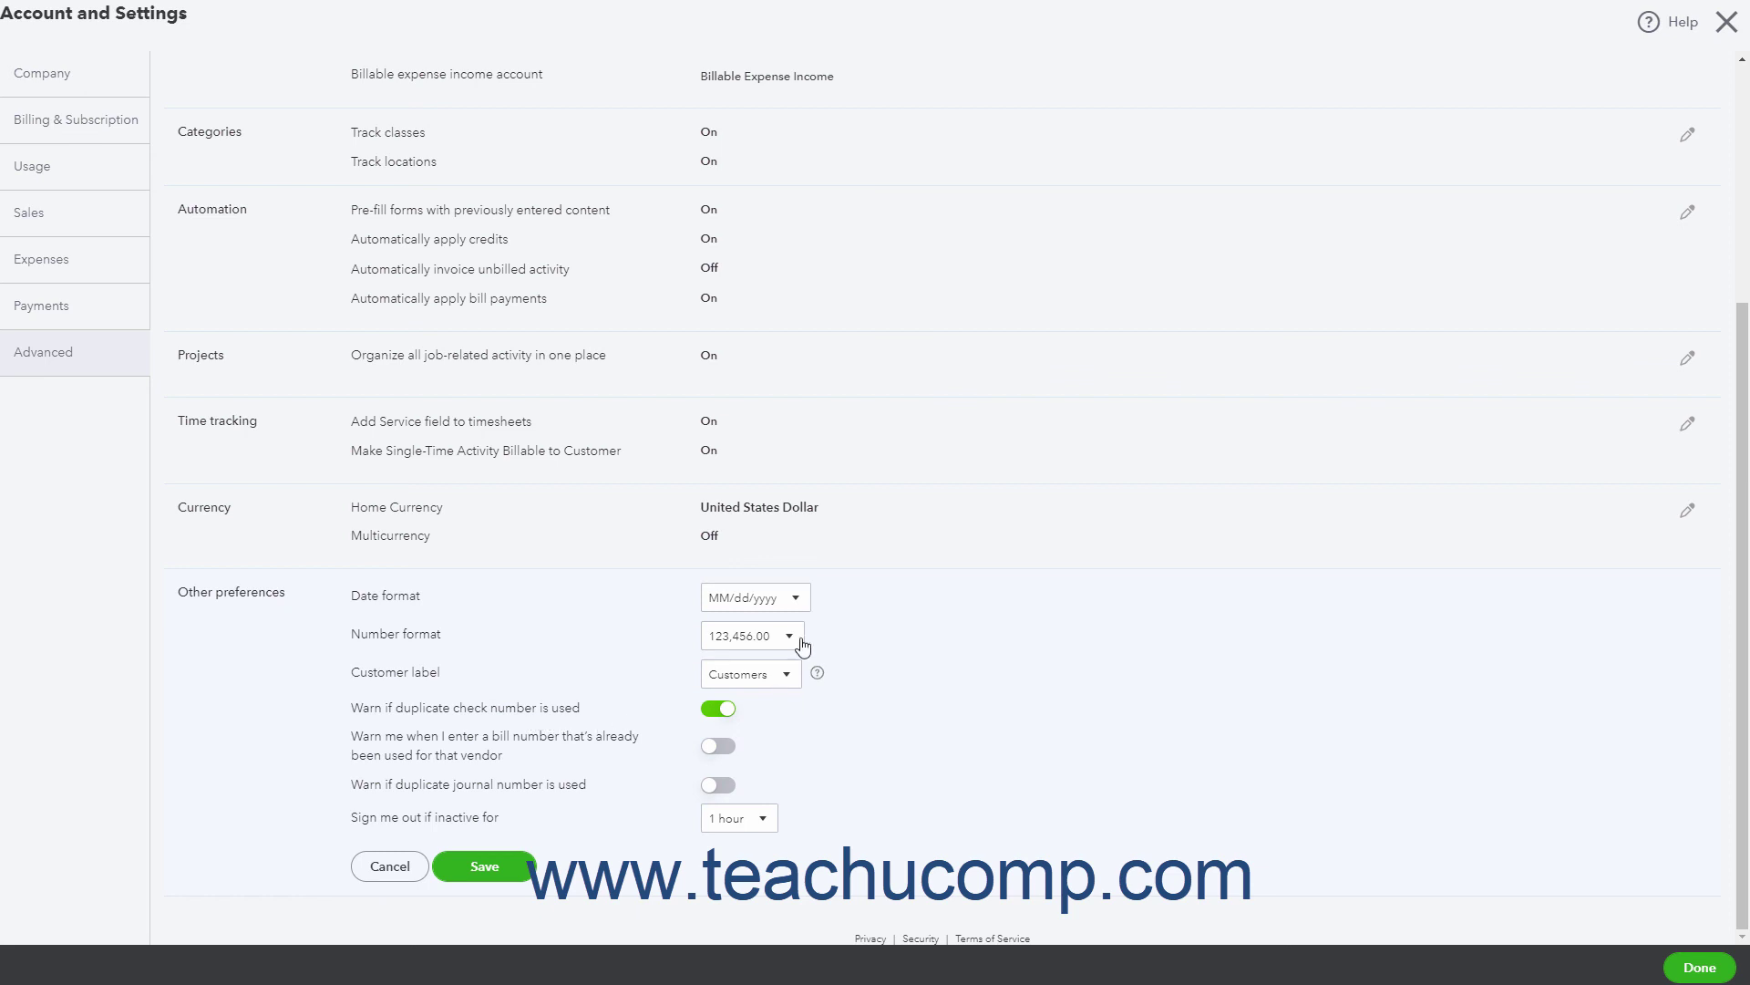
{"action": "left_click", "coordinate": [803, 604]}
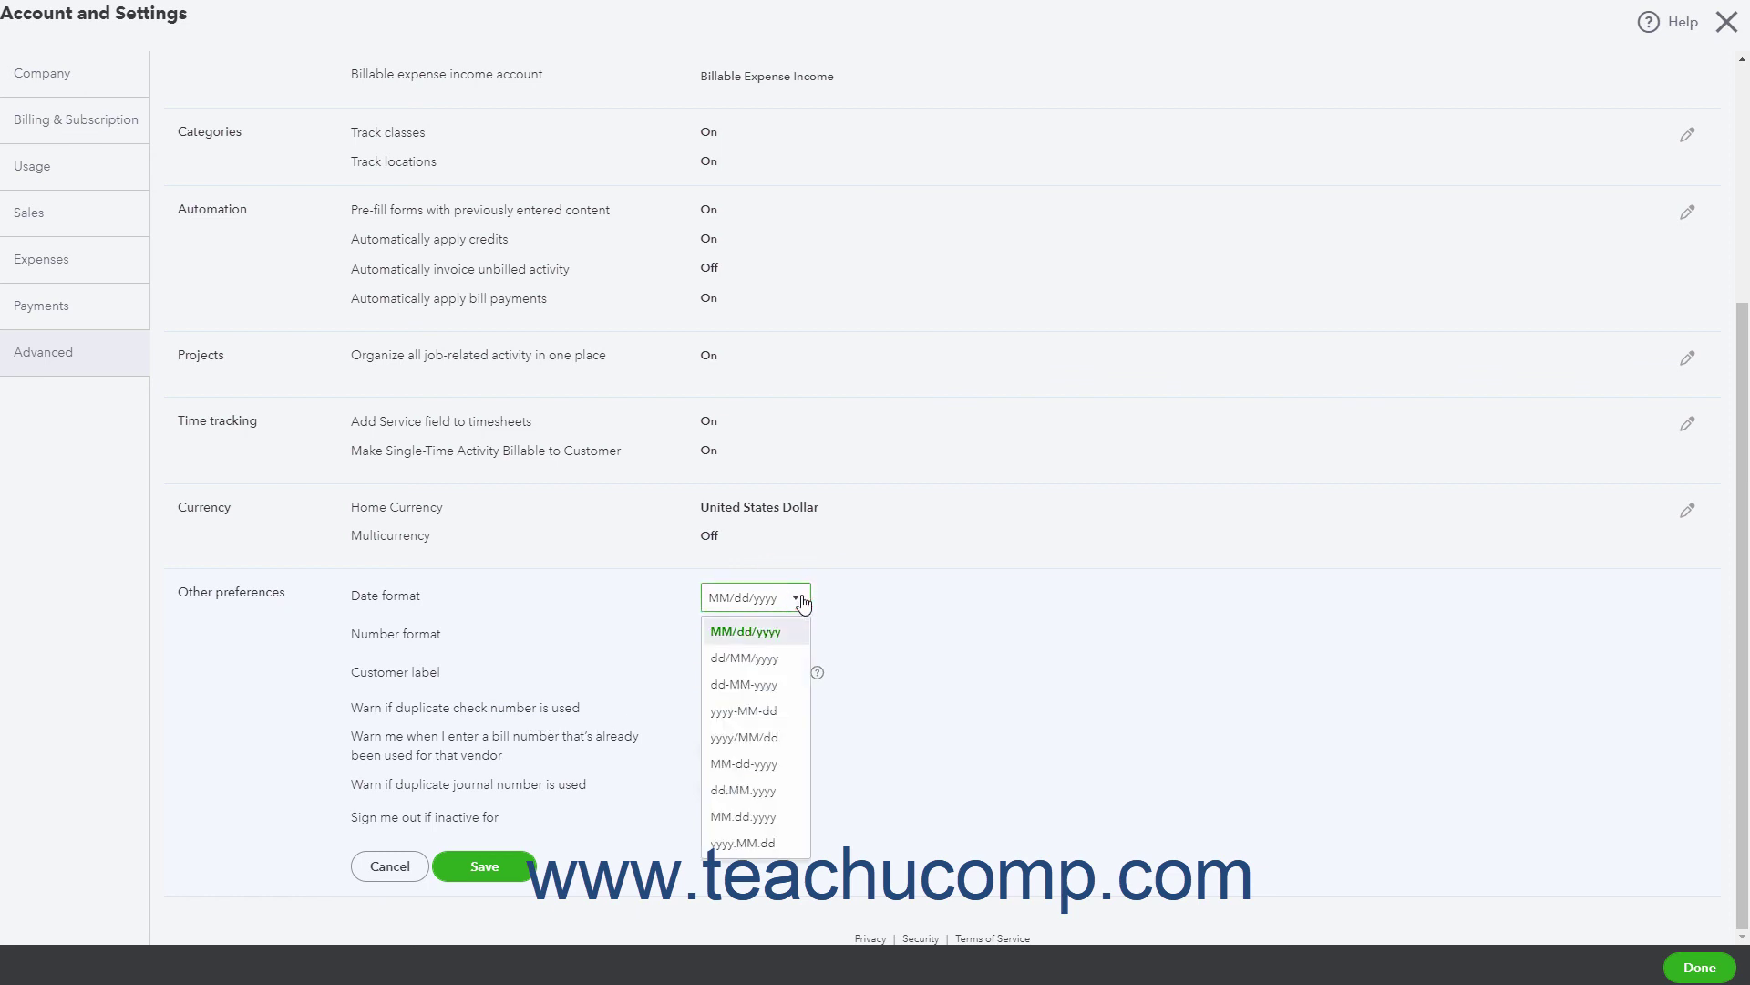
{"action": "left_click", "coordinate": [802, 601]}
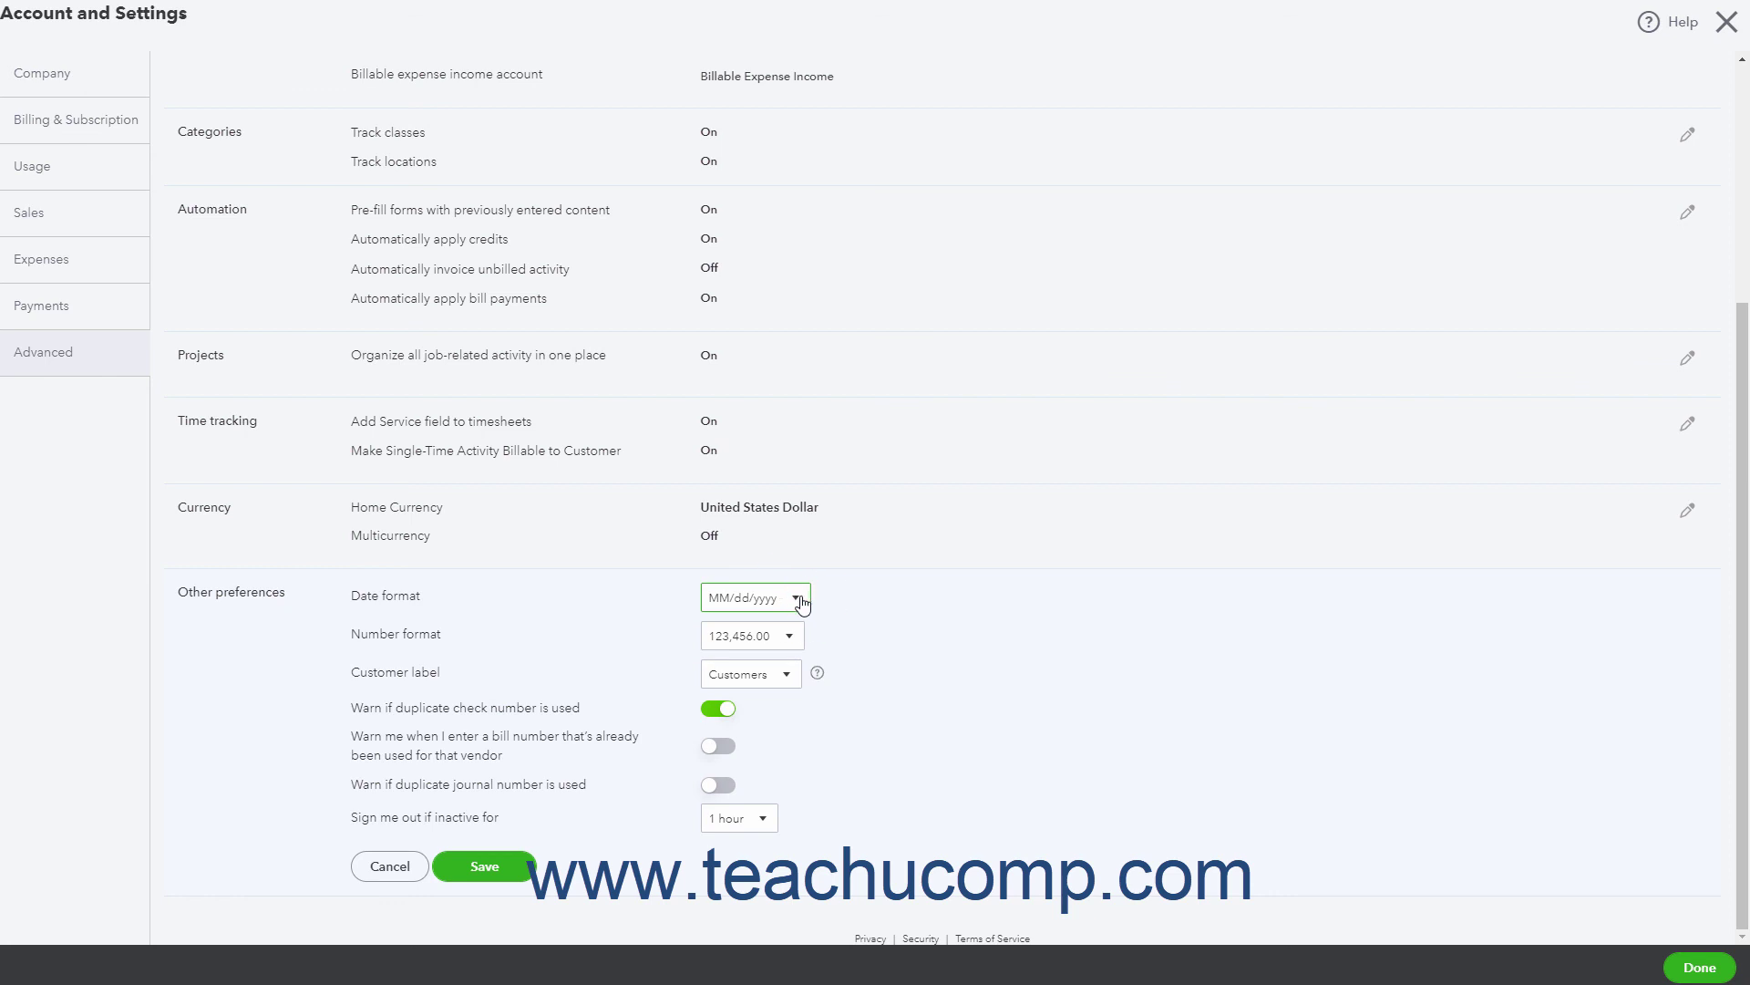
{"action": "left_click", "coordinate": [791, 640]}
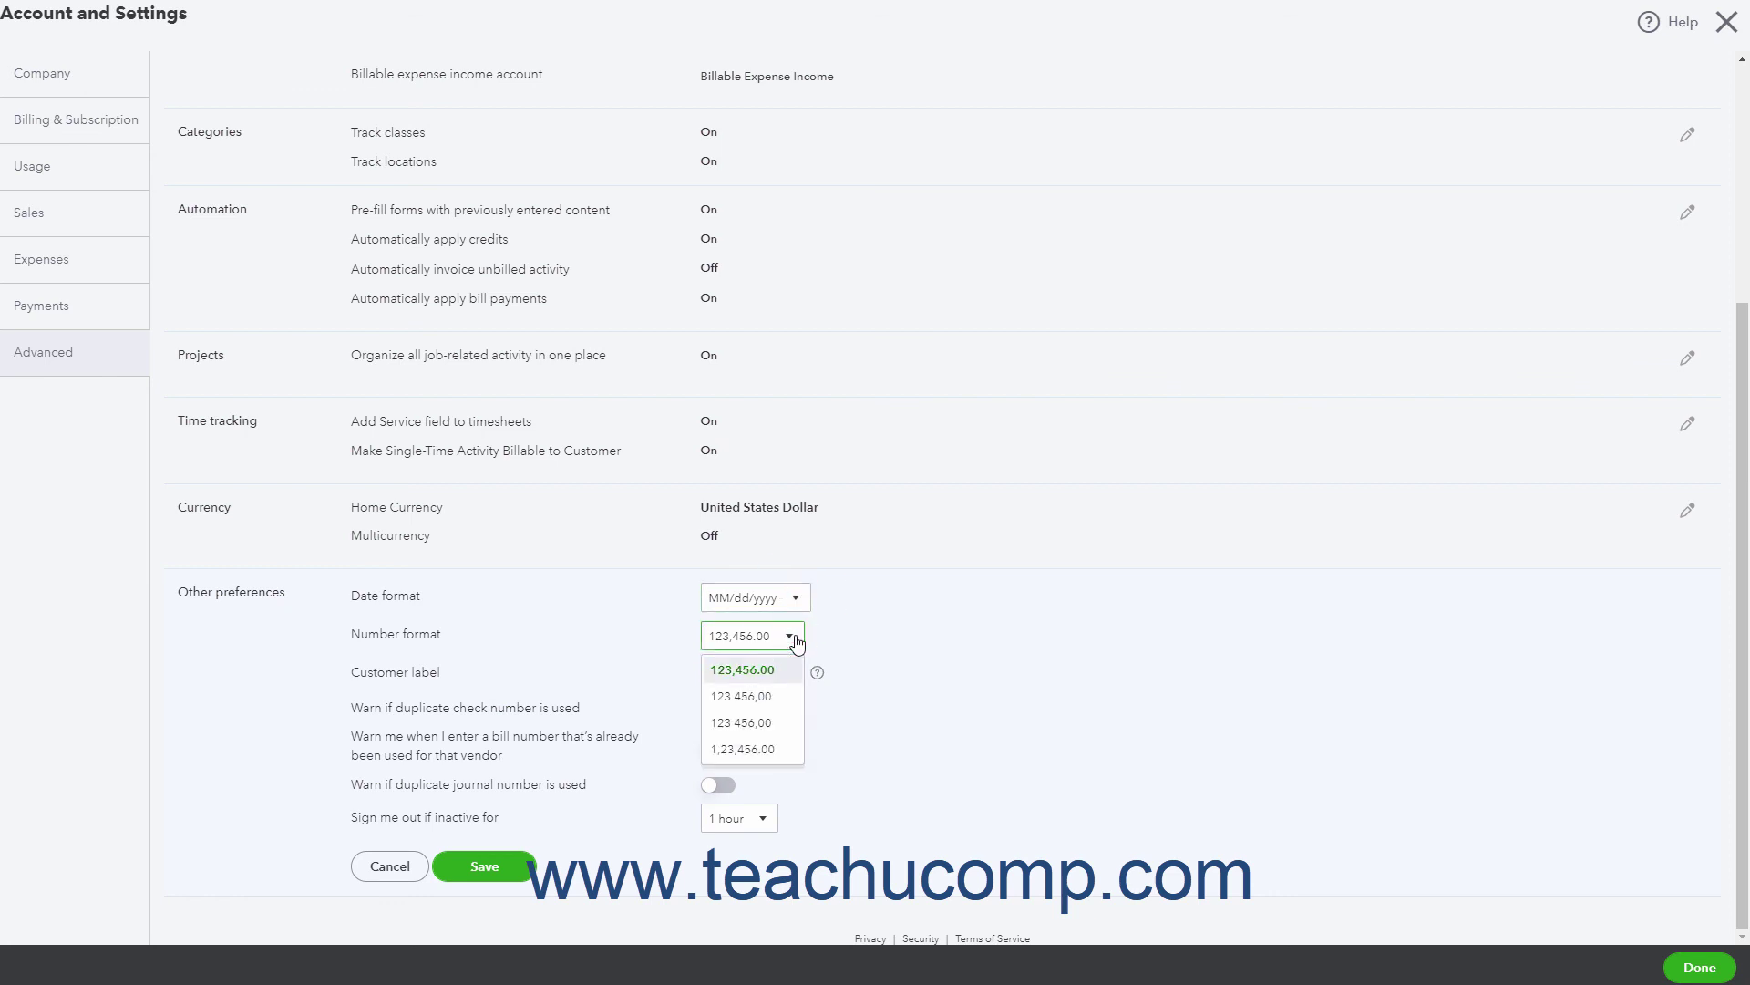
{"action": "left_click", "coordinate": [797, 643]}
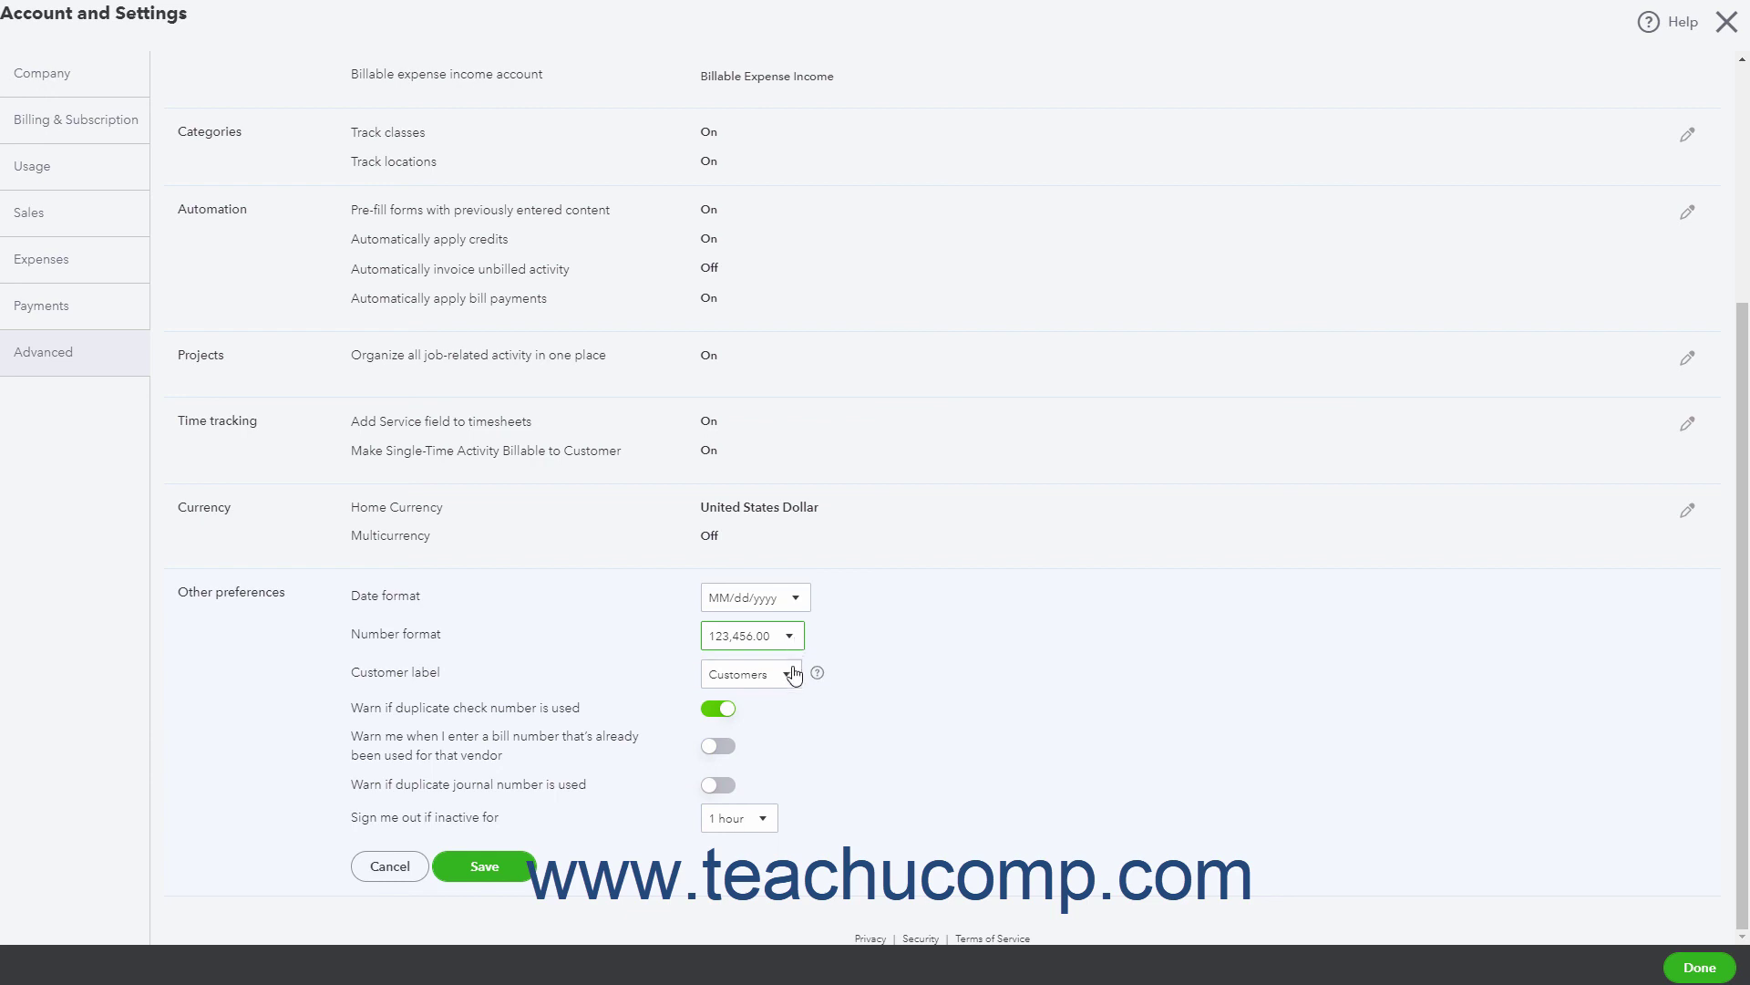
{"action": "left_click", "coordinate": [793, 684]}
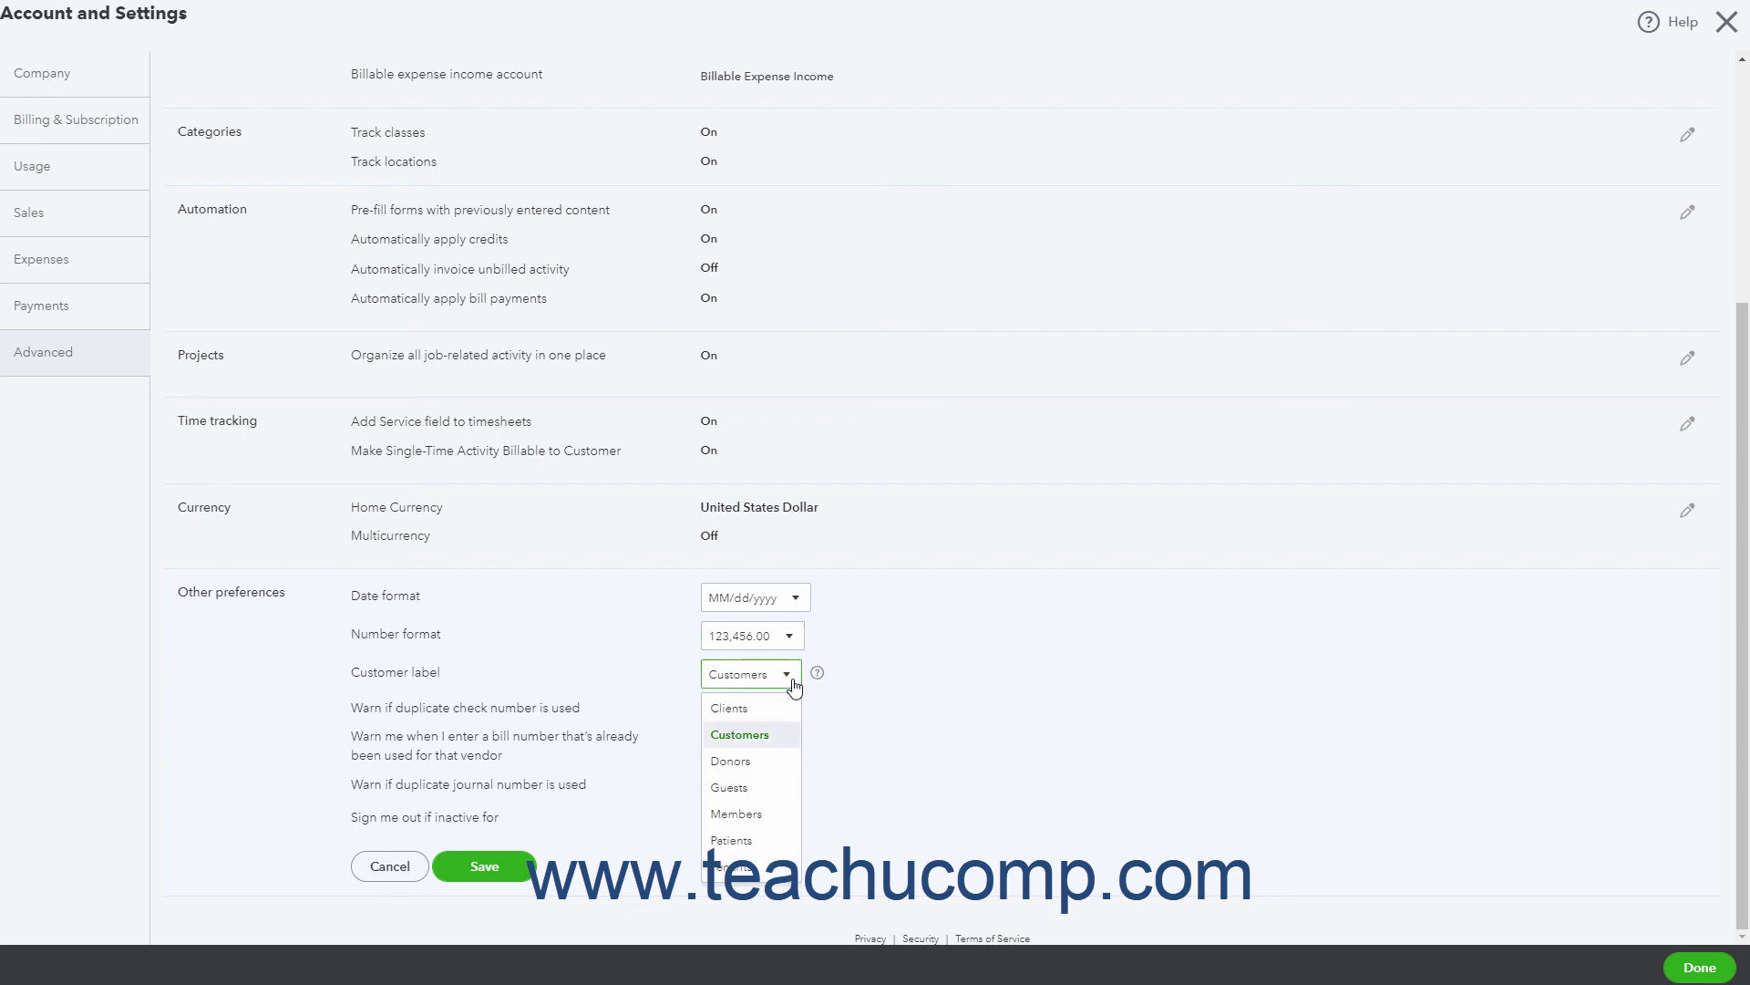
{"action": "left_click", "coordinate": [793, 684]}
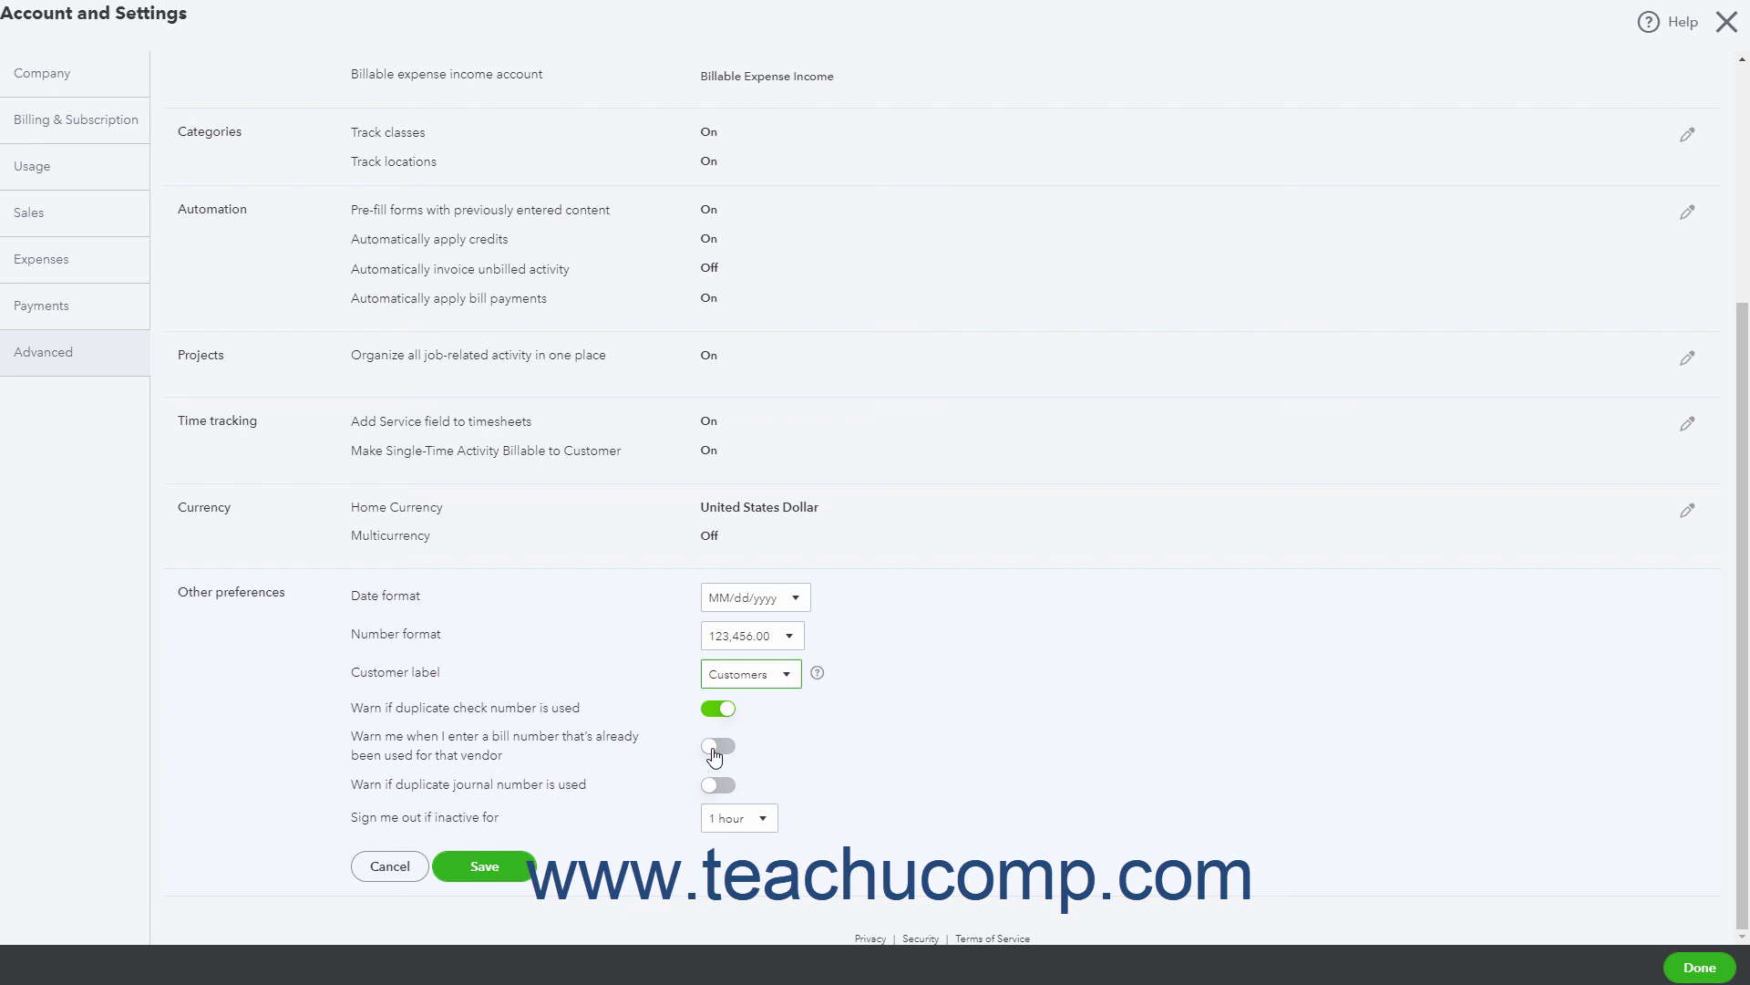
Step: Turn on the warning for bill numbers already used for a vendor, review the inactivity sign-out choices, and save Other preferences
{"action": "left_click", "coordinate": [716, 747]}
{"action": "left_click", "coordinate": [763, 824]}
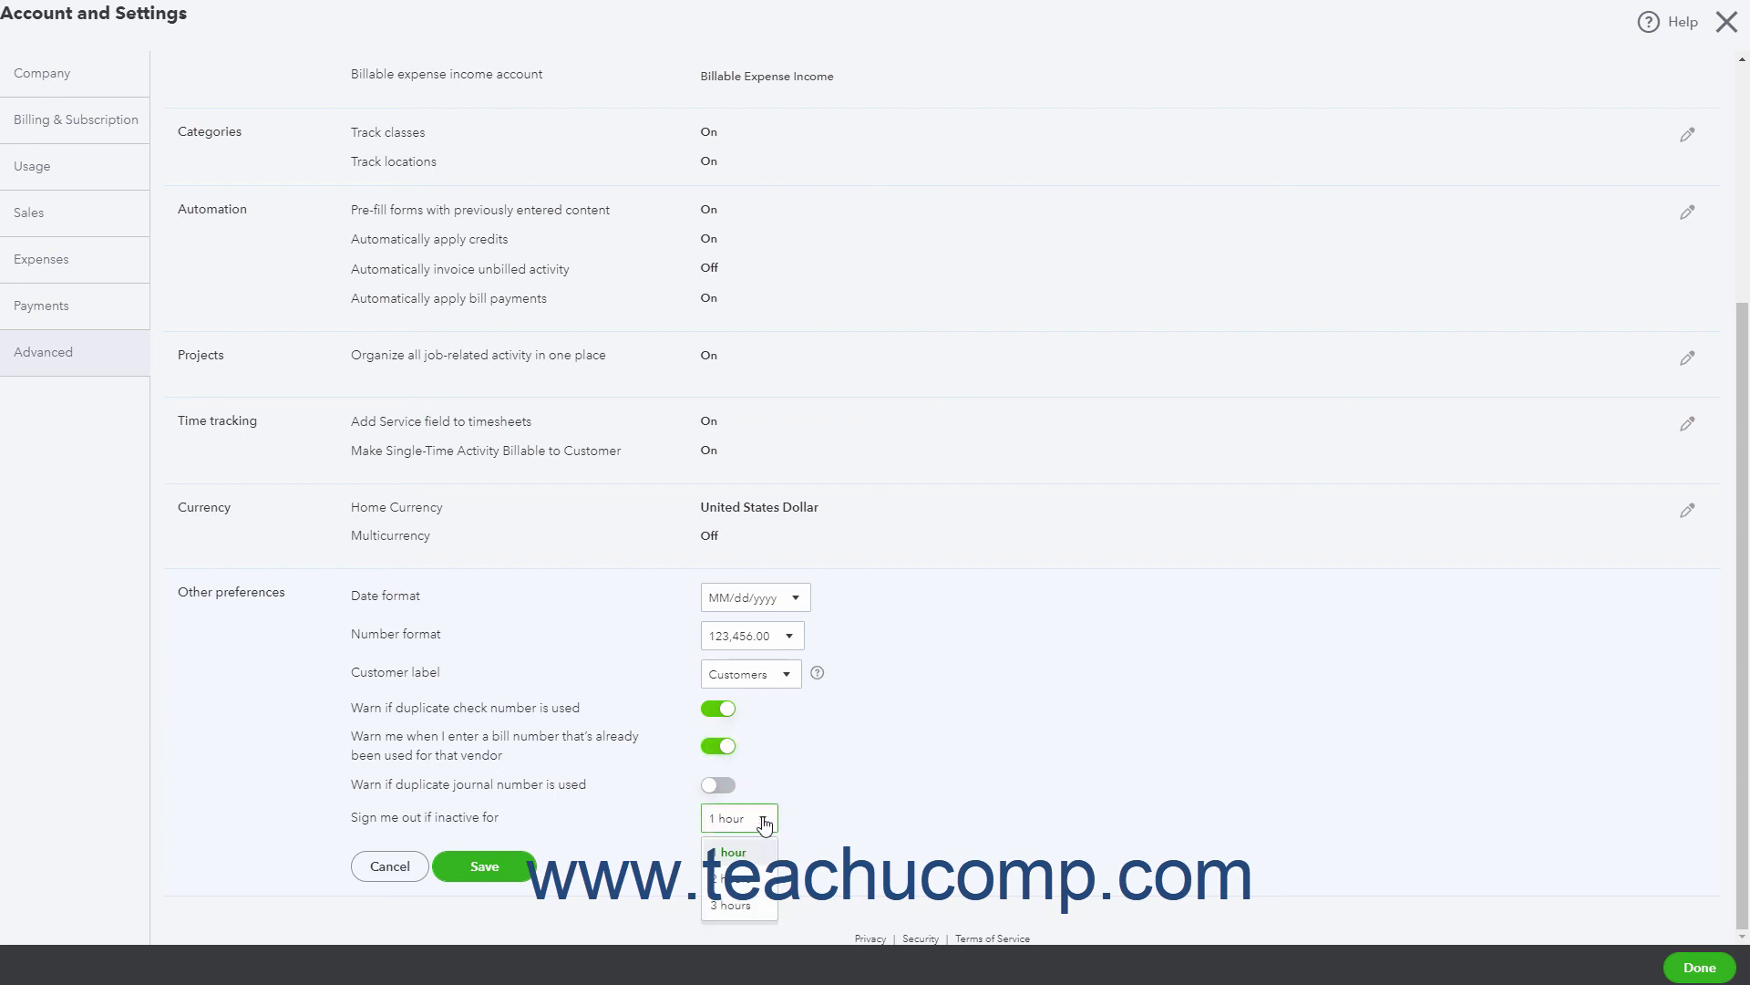
{"action": "left_click", "coordinate": [763, 824]}
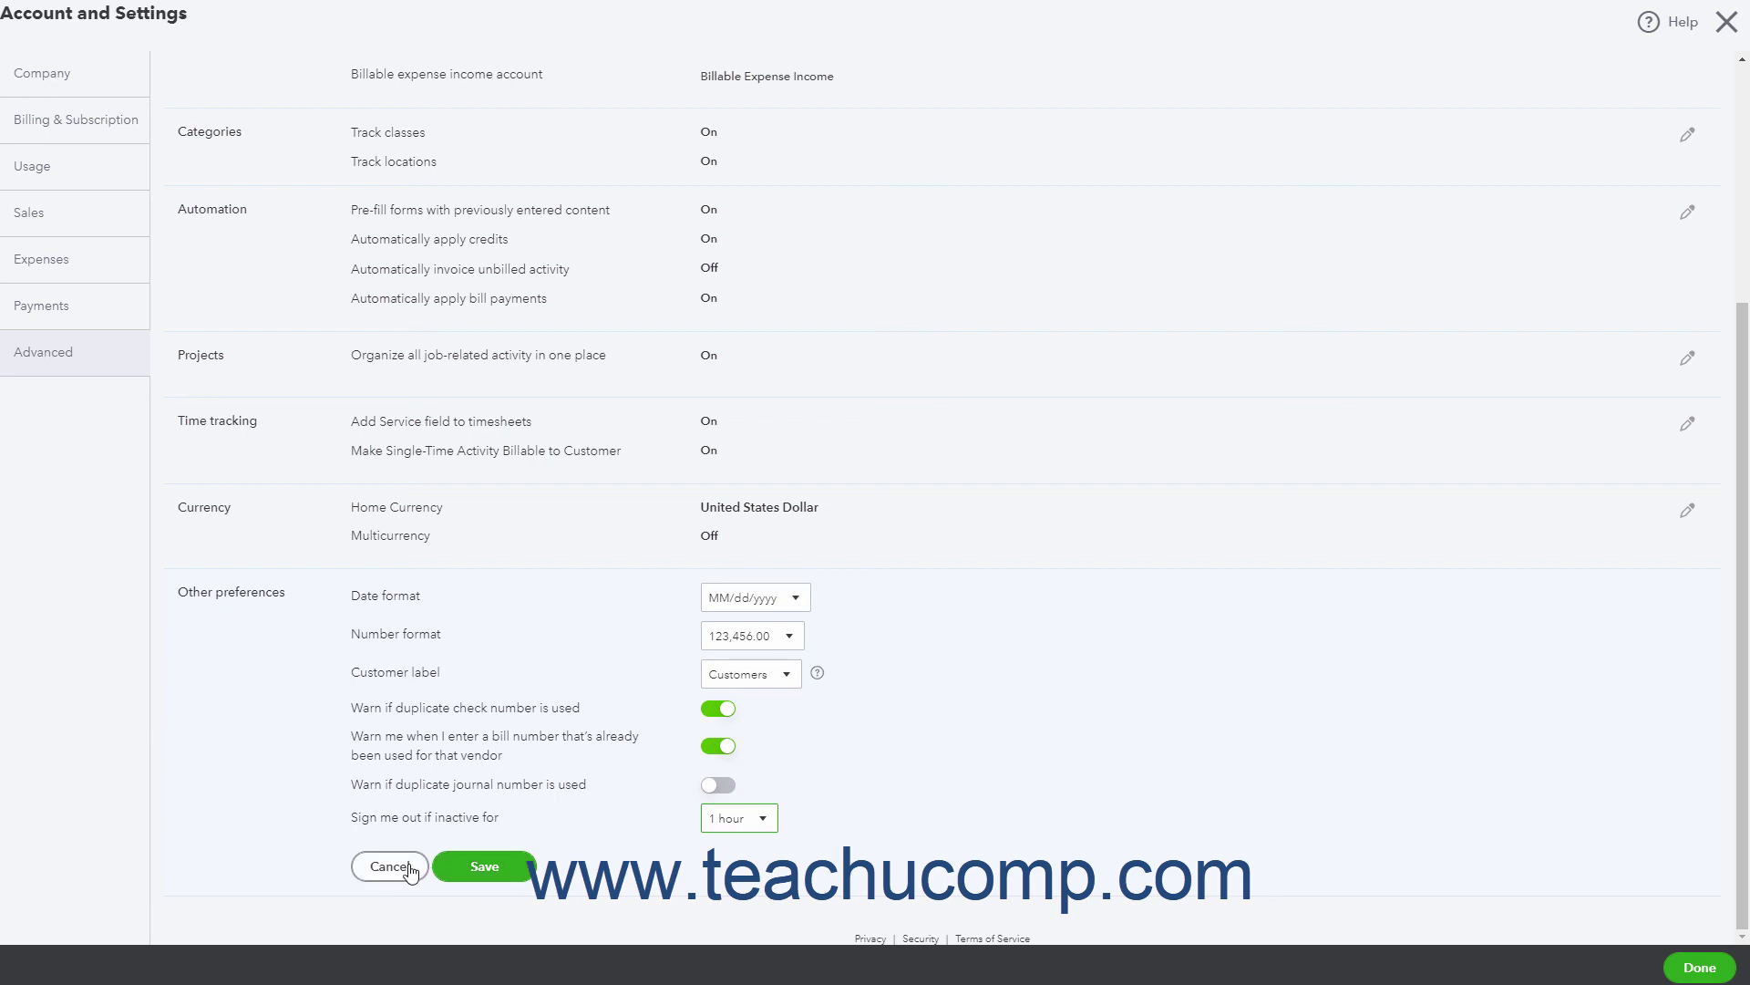
{"action": "left_click", "coordinate": [479, 866]}
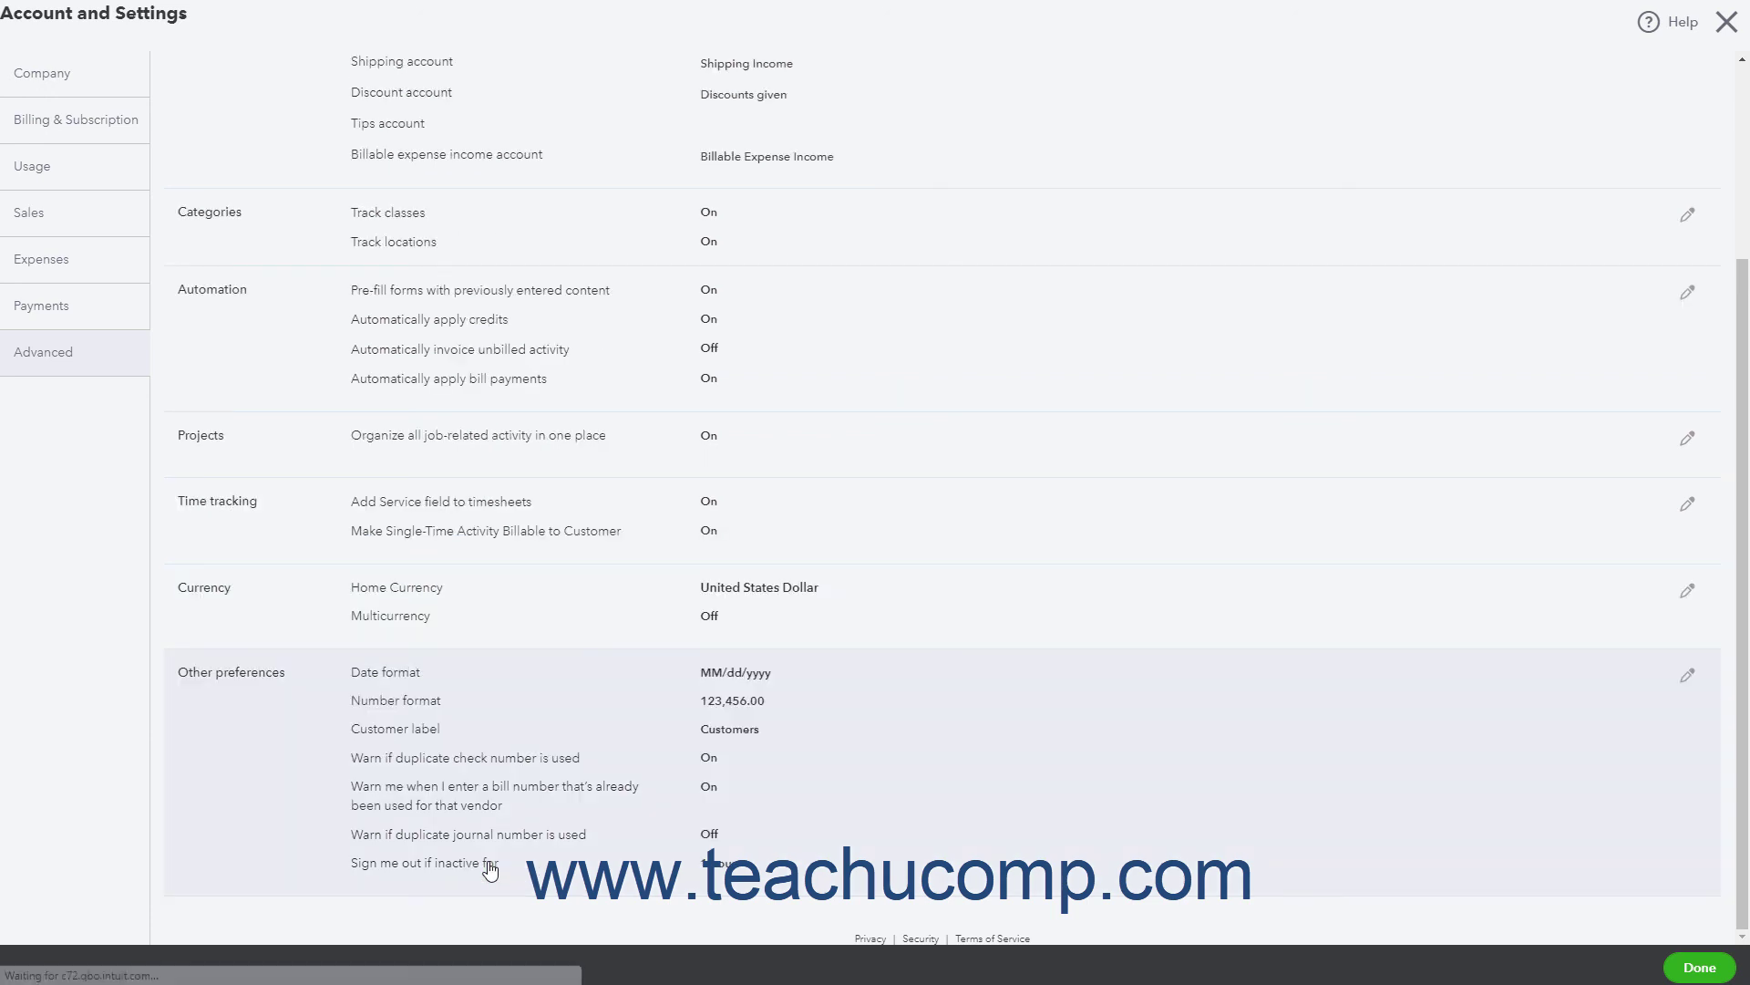